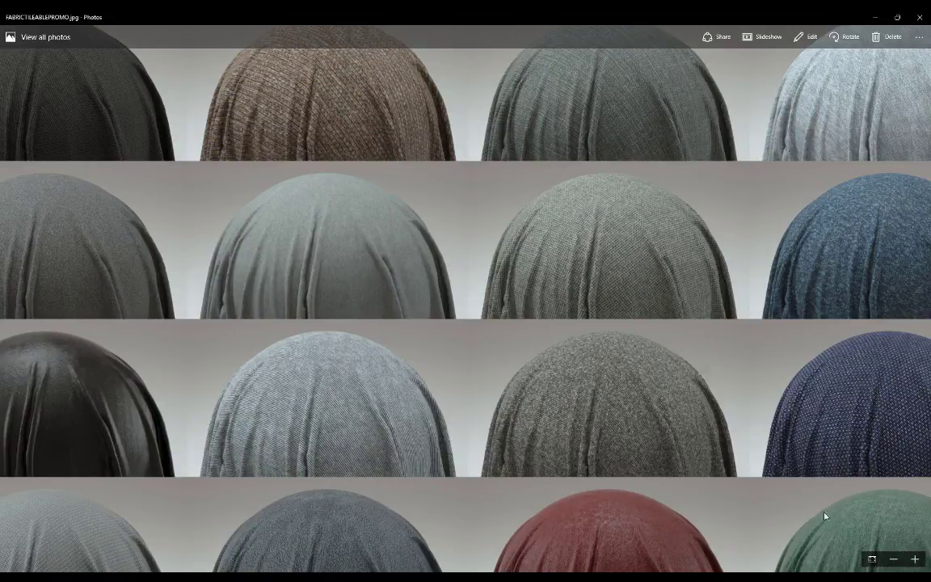
# Examine the weave of the fabric samples in the middle rows of the promo image up close.
pyautogui.click(914, 557)
pyautogui.click(914, 557)
pyautogui.click(914, 558)
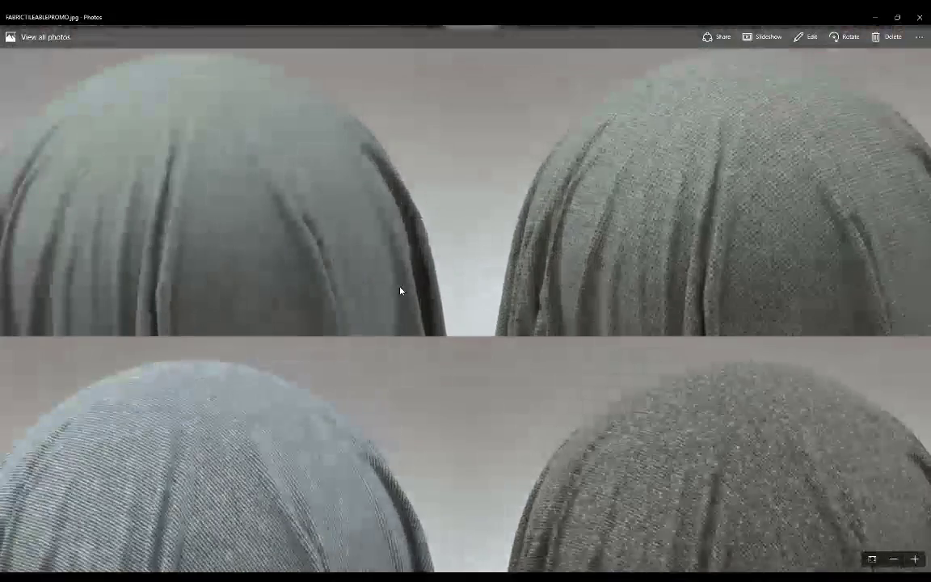
pyautogui.moveTo(400, 291); pyautogui.dragTo(237, 216)
pyautogui.moveTo(401, 260); pyautogui.dragTo(325, 359)
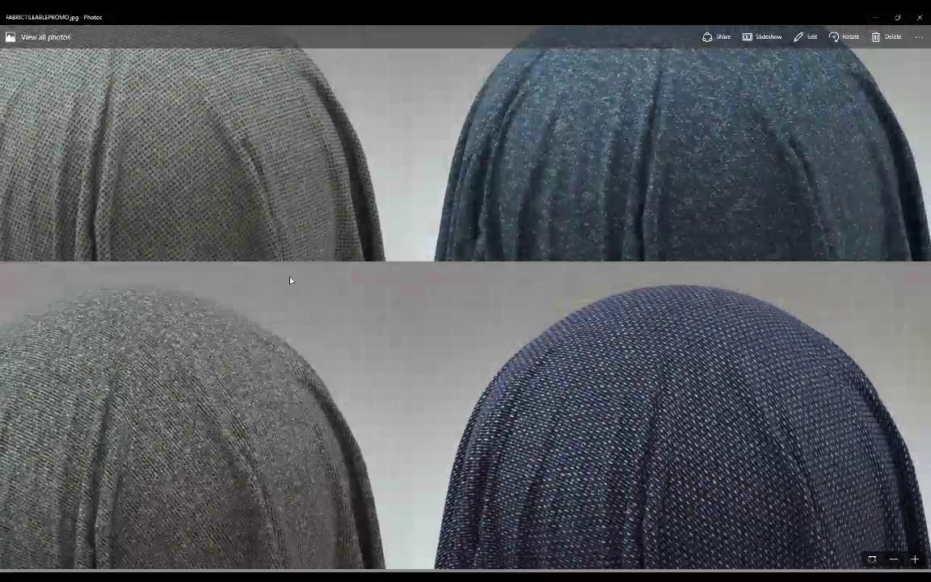
pyautogui.moveTo(154, 302); pyautogui.dragTo(562, 257)
pyautogui.moveTo(400, 268); pyautogui.dragTo(596, 269)
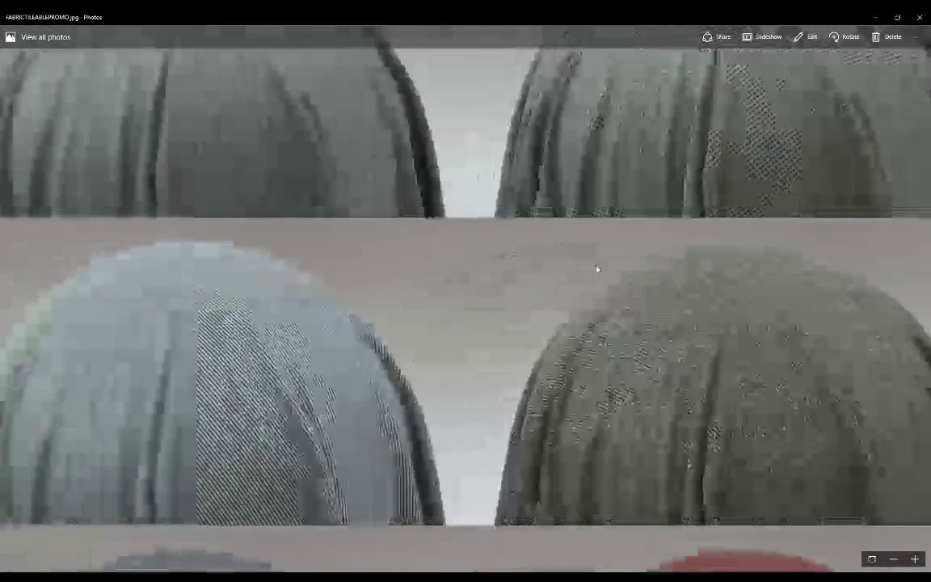
# Look over the whole grid of fabric samples in the promo image, from the header to the bottom caption.
pyautogui.click(894, 561)
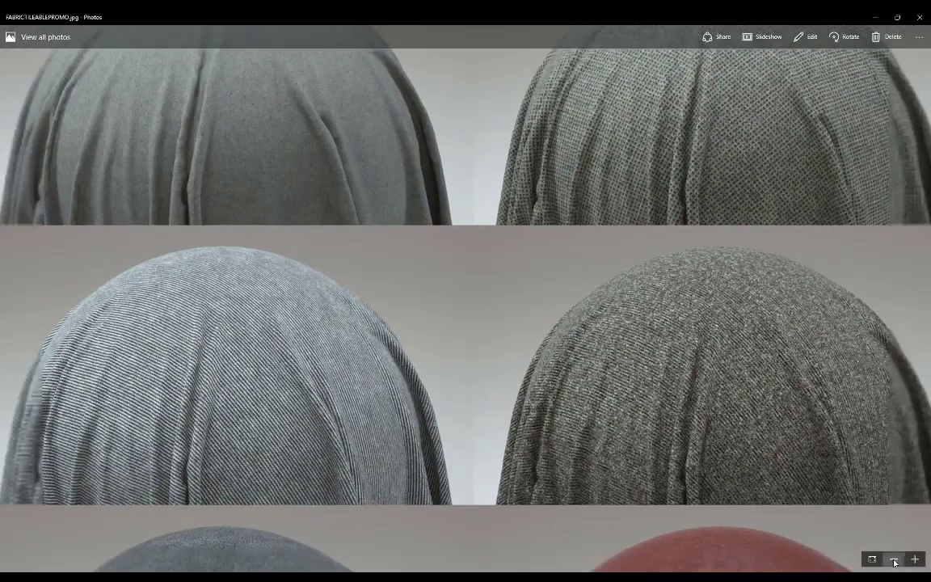
pyautogui.click(894, 561)
pyautogui.click(894, 561)
pyautogui.click(894, 561)
pyautogui.click(894, 562)
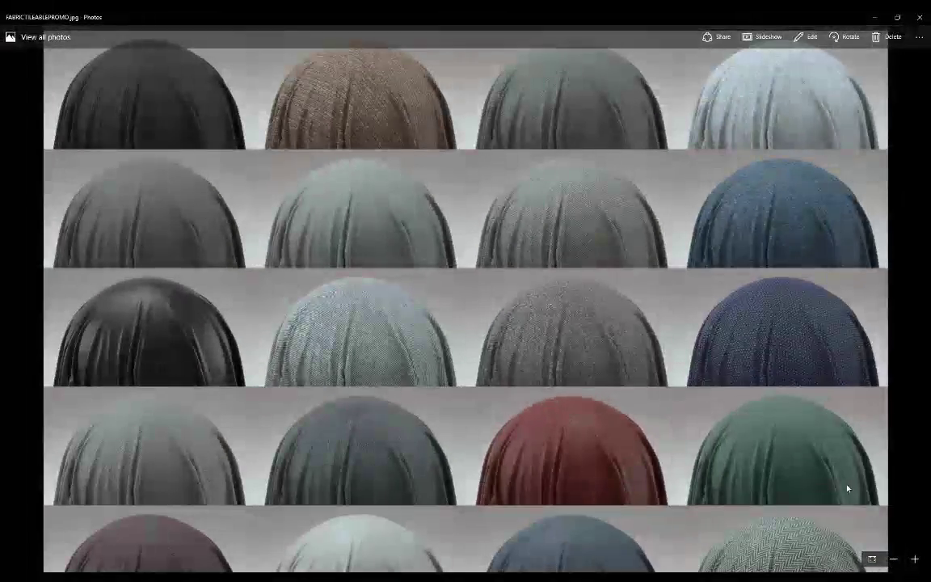
pyautogui.click(894, 560)
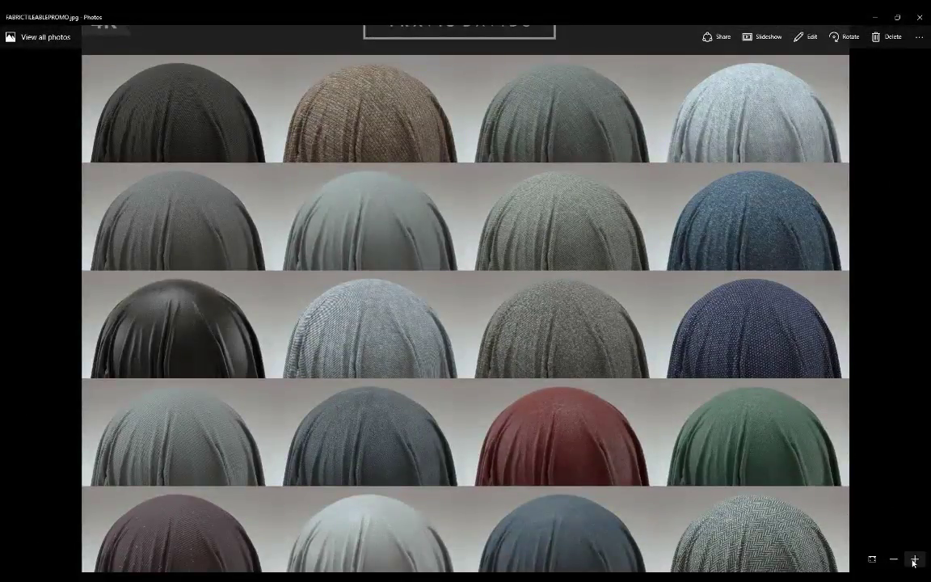
pyautogui.click(914, 560)
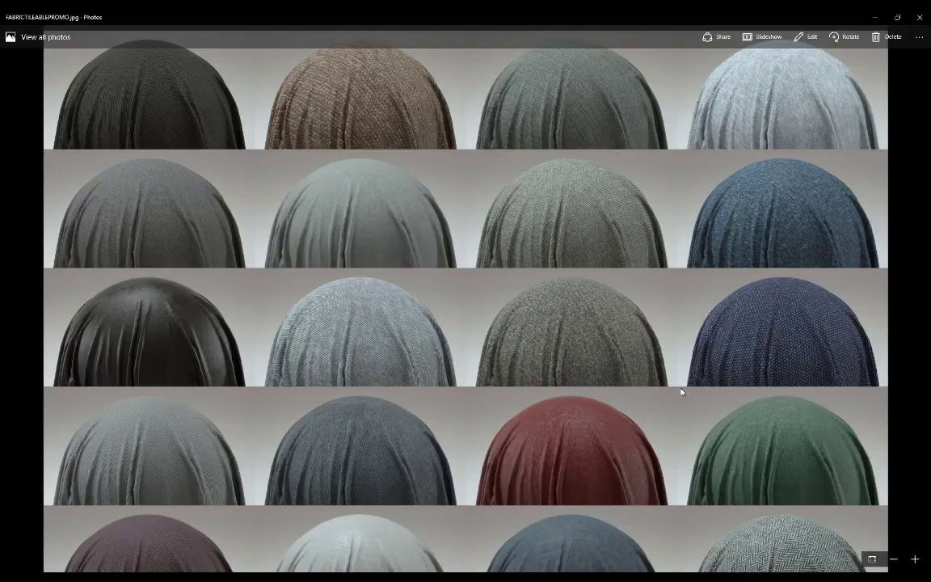
pyautogui.moveTo(649, 322); pyautogui.dragTo(648, 380)
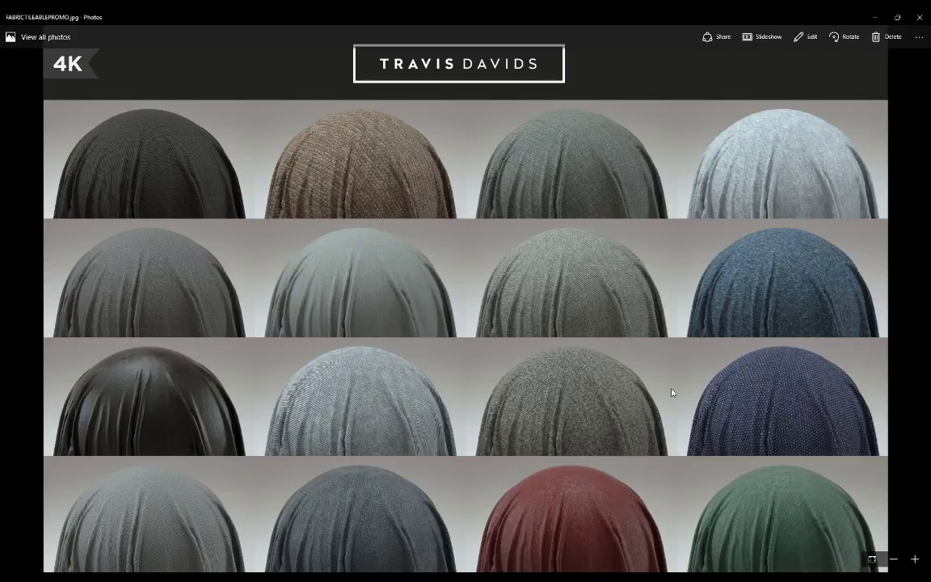
pyautogui.scroll(-5, 622, 428)
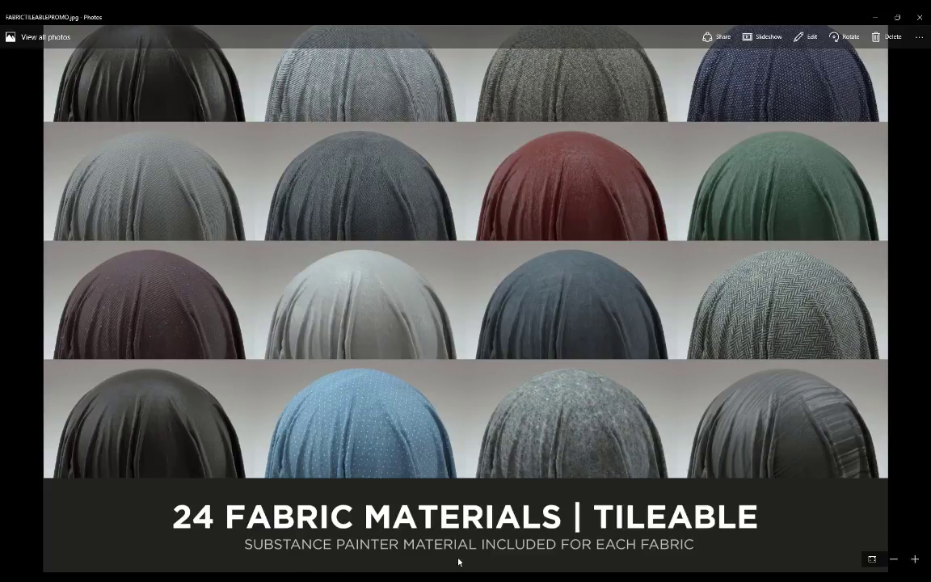
pyautogui.scroll(3, 492, 379)
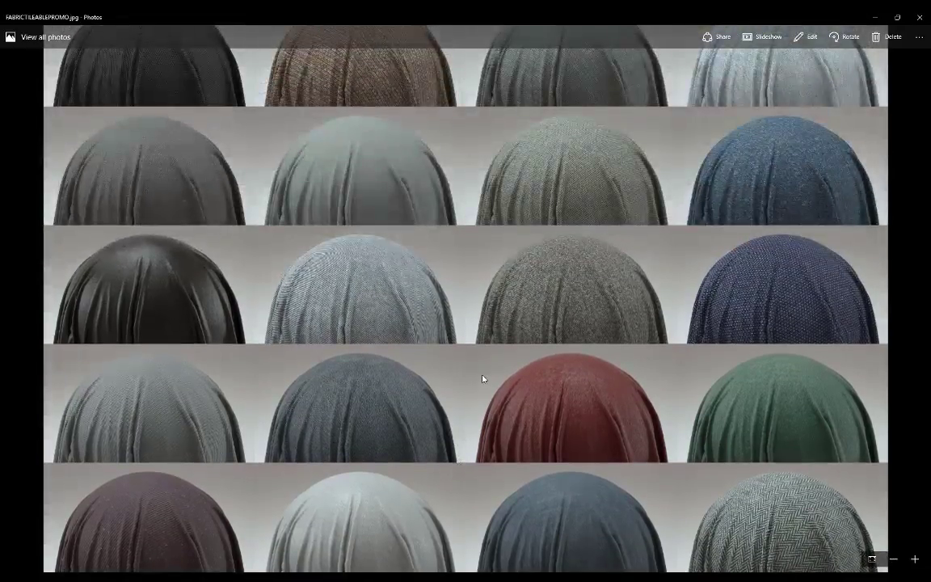
pyautogui.scroll(2, 484, 386)
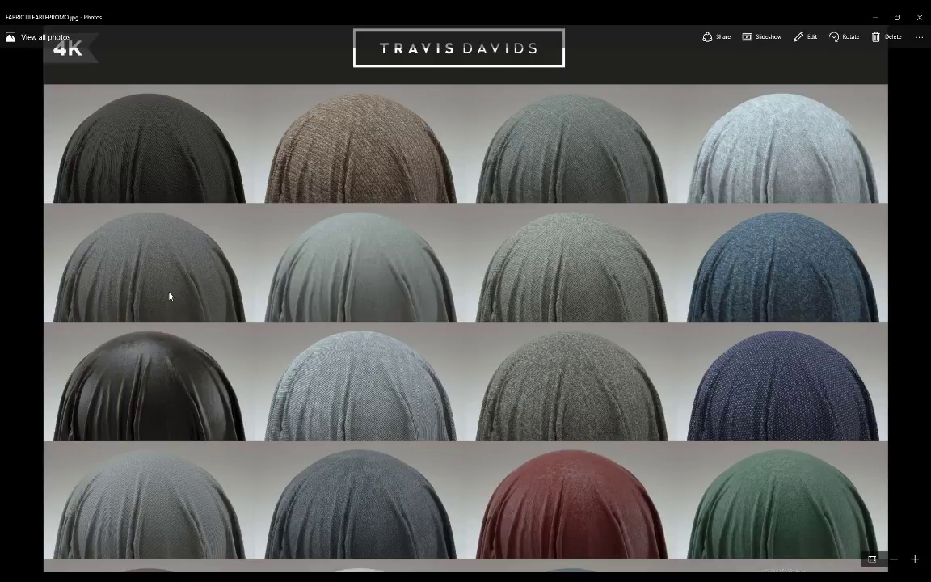
pyautogui.moveTo(455, 366); pyautogui.dragTo(436, 266)
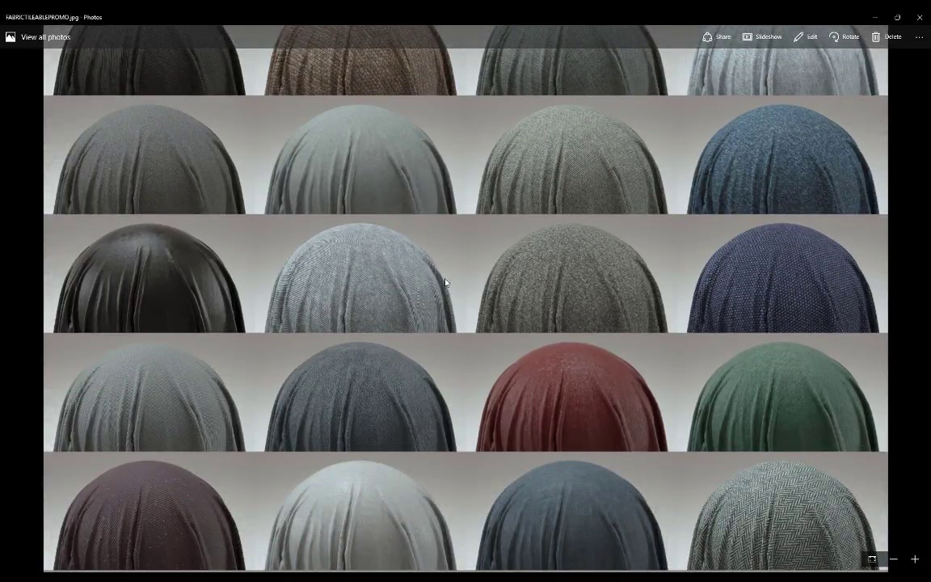
pyautogui.scroll(-2, 513, 320)
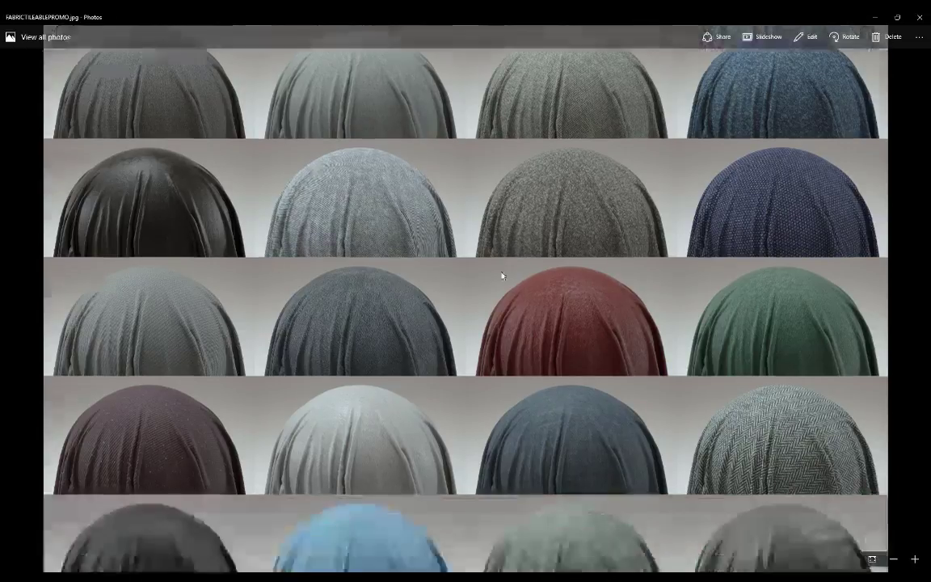
# Examine the lower rows of fabric samples up close, around the red, light grey and slate blue materials.
pyautogui.click(915, 561)
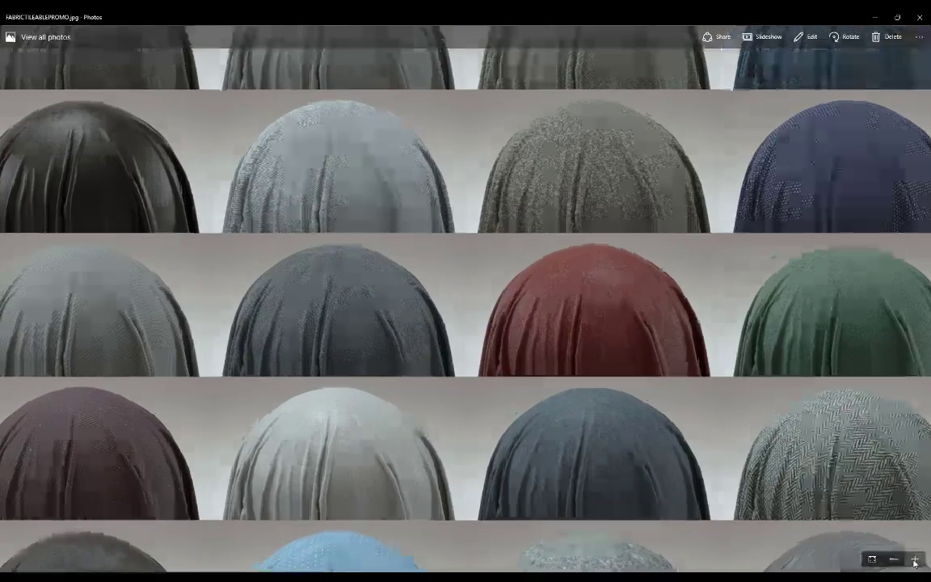
pyautogui.click(915, 561)
pyautogui.moveTo(684, 463); pyautogui.dragTo(663, 337)
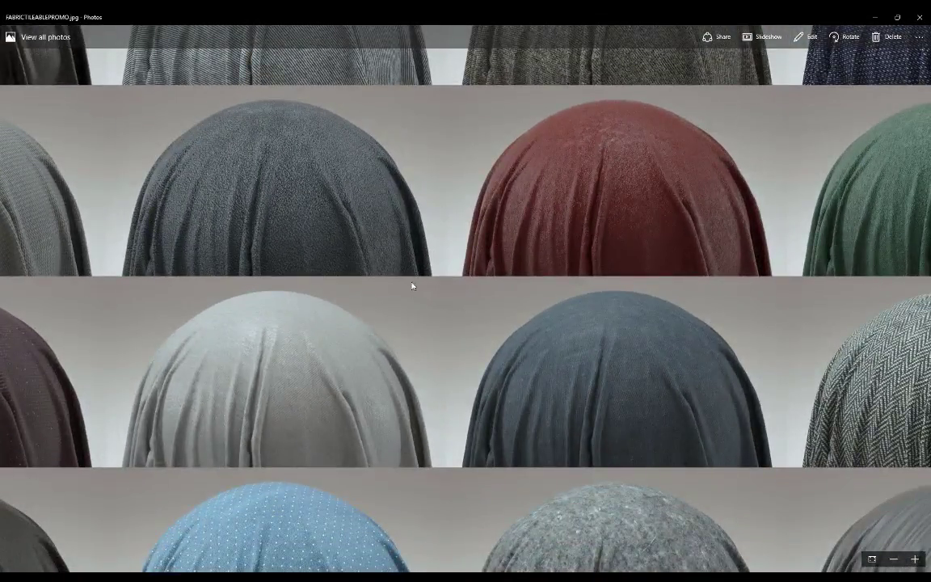
pyautogui.moveTo(445, 266); pyautogui.dragTo(618, 149)
pyautogui.moveTo(497, 165); pyautogui.dragTo(568, 284)
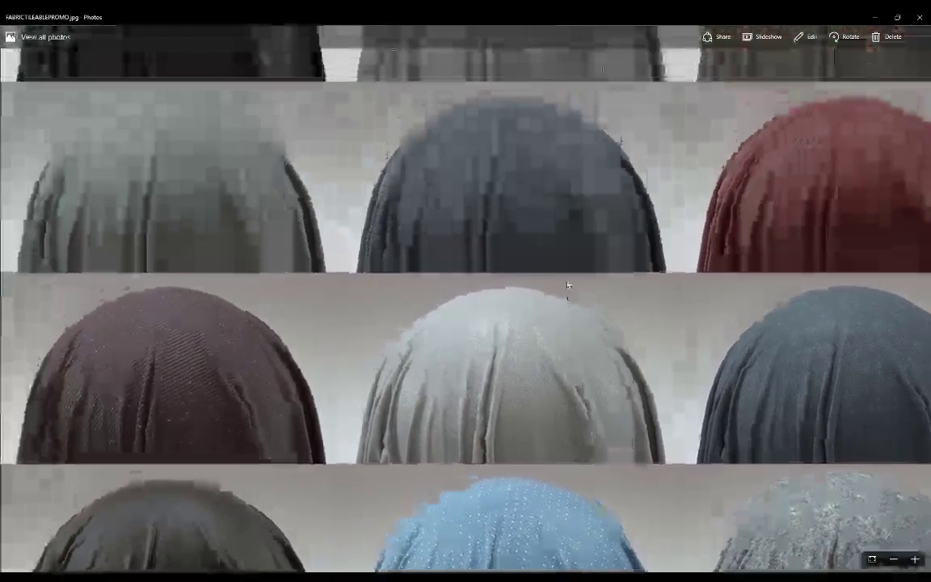
pyautogui.moveTo(666, 201); pyautogui.dragTo(536, 364)
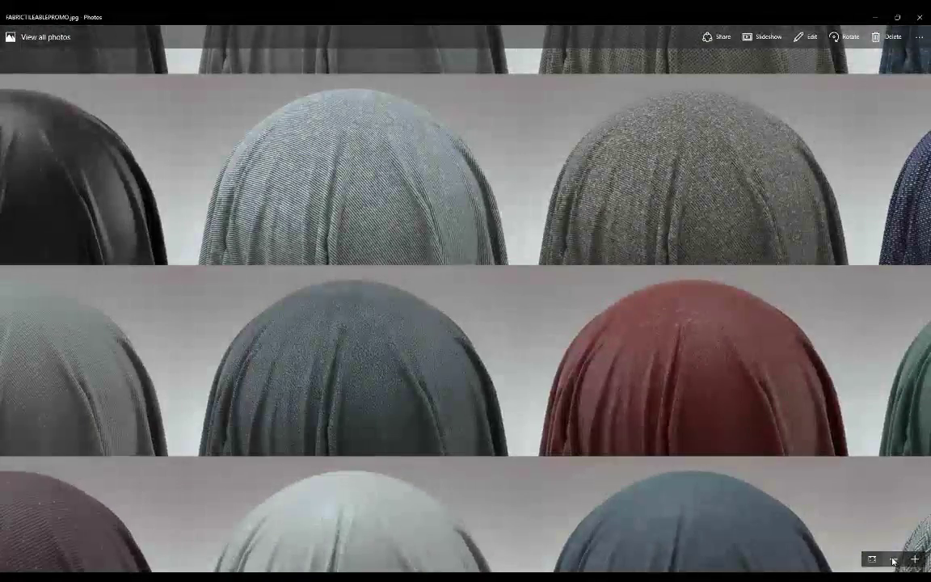
pyautogui.click(893, 560)
pyautogui.click(893, 560)
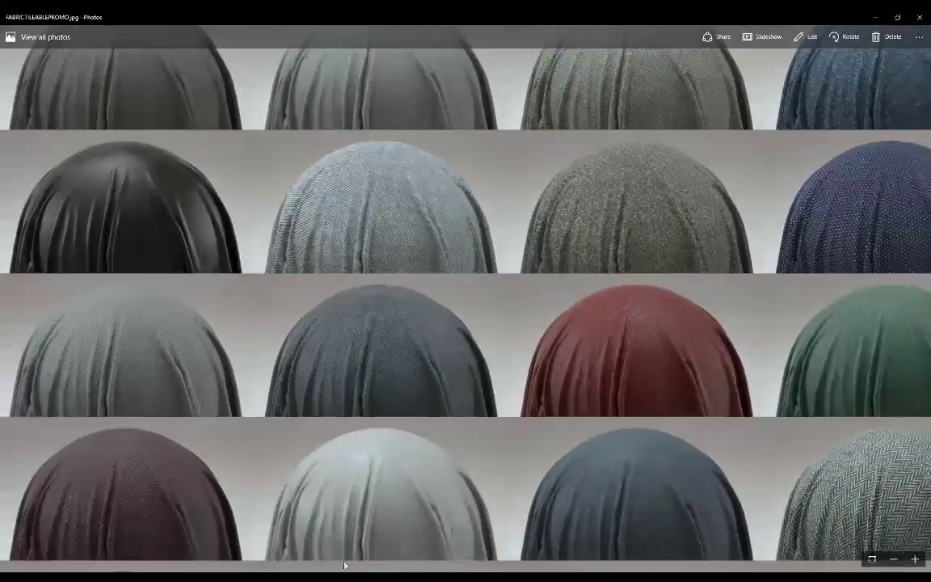
# Switch to the Textile Patterns (4K) folder in File Explorer and look over its individual fabric folders.
pyautogui.click(273, 577)
pyautogui.click(249, 547)
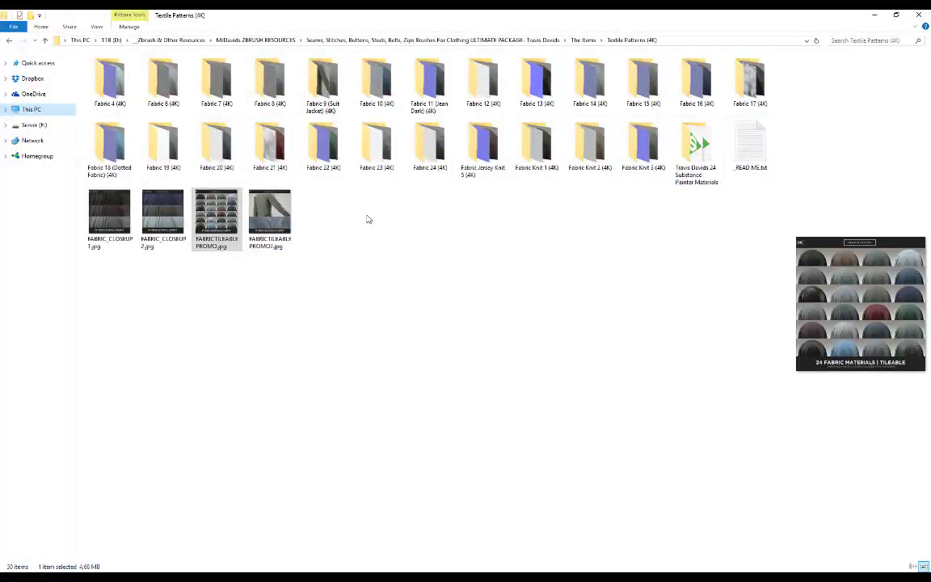
pyautogui.click(480, 250)
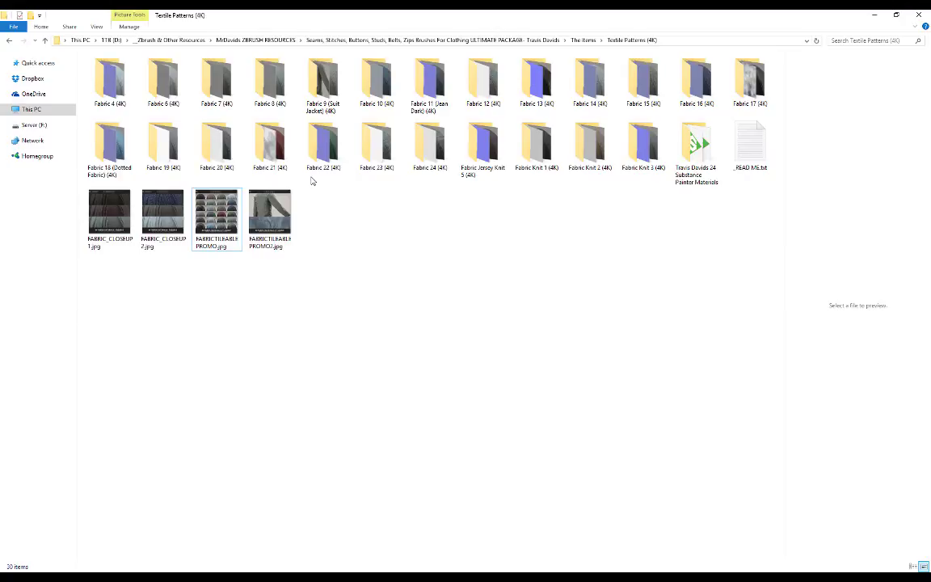
pyautogui.click(116, 87)
pyautogui.click(164, 86)
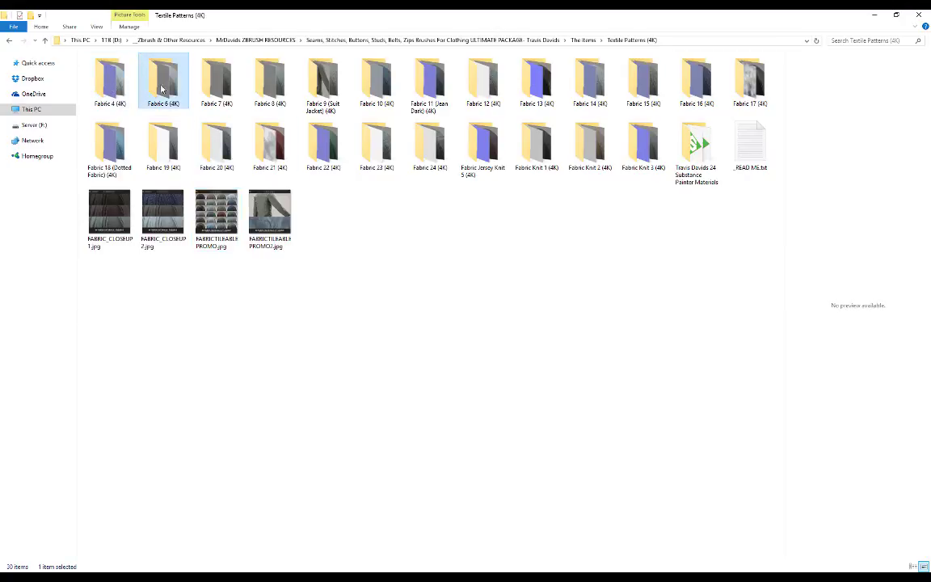
pyautogui.click(495, 254)
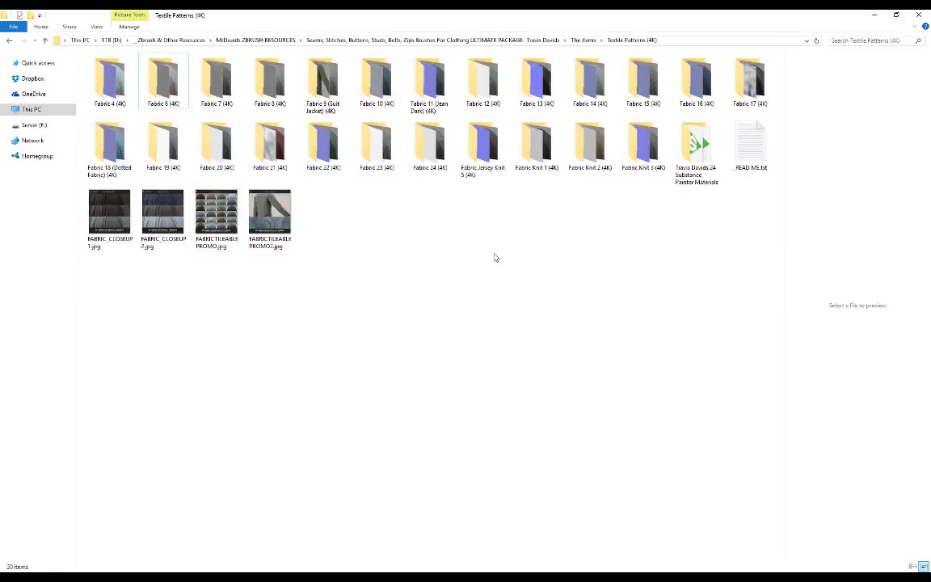
# View FABRIC_CLOSEUP2.jpg enlarged to inspect the fabric close-ups, and close the image.
pyautogui.click(166, 234)
pyautogui.doubleClick(162, 245)
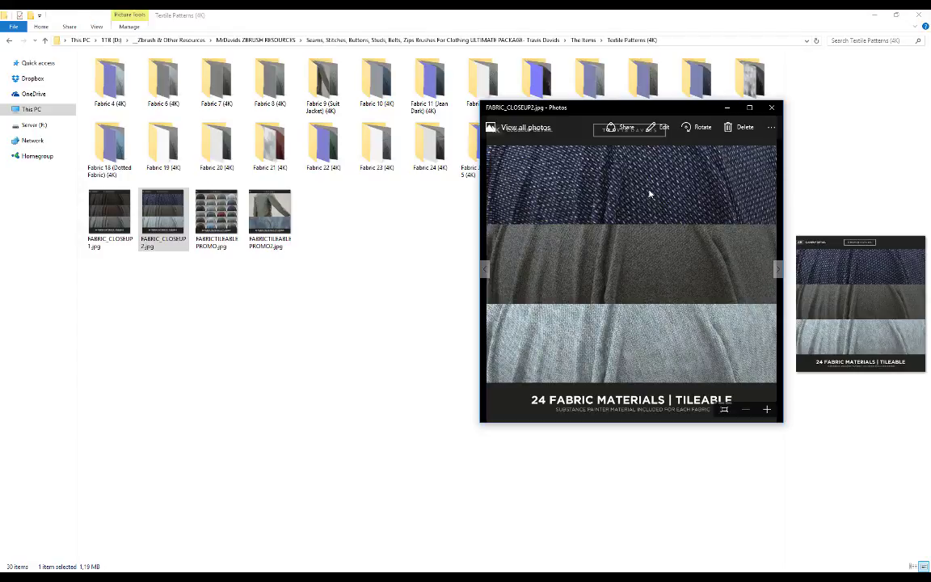
pyautogui.moveTo(540, 105); pyautogui.dragTo(354, 179)
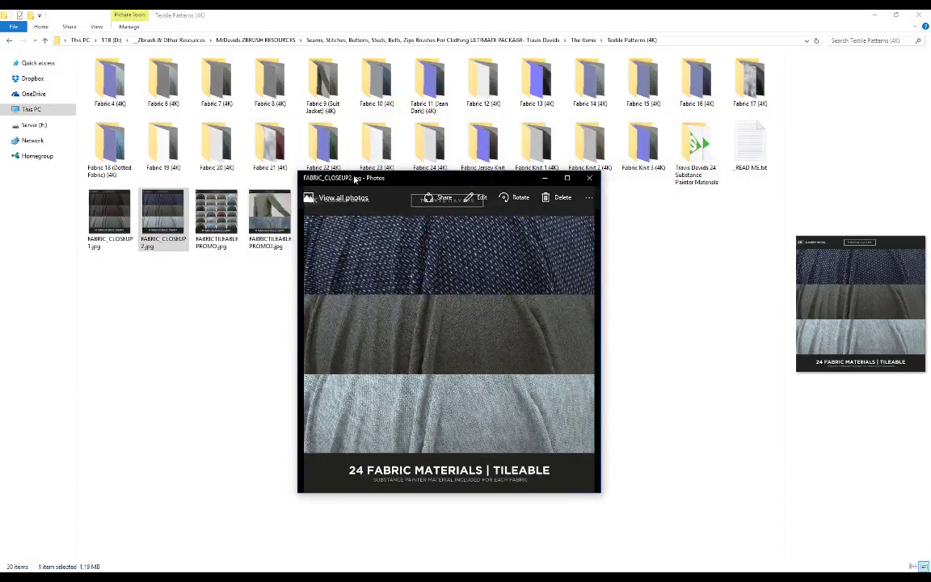
pyautogui.doubleClick(376, 179)
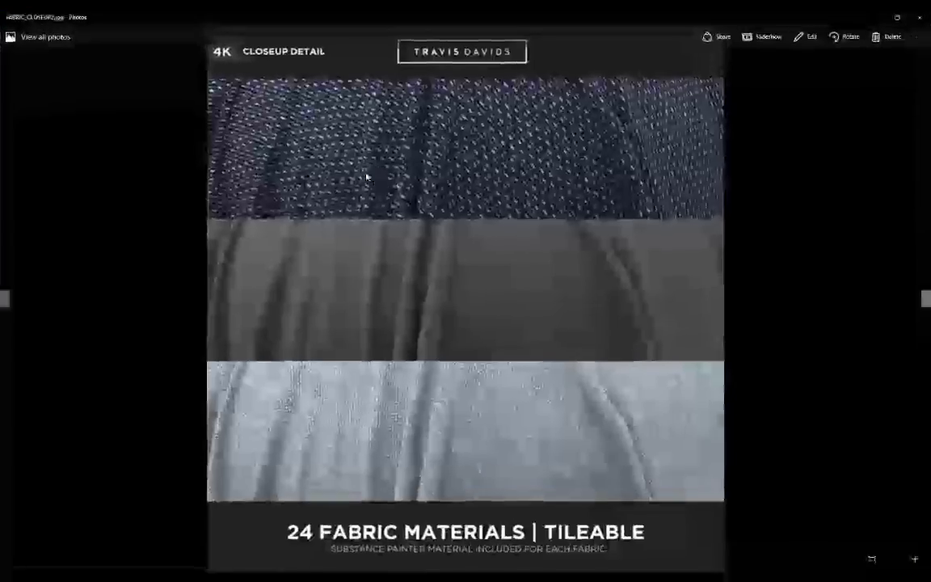
pyautogui.doubleClick(342, 24)
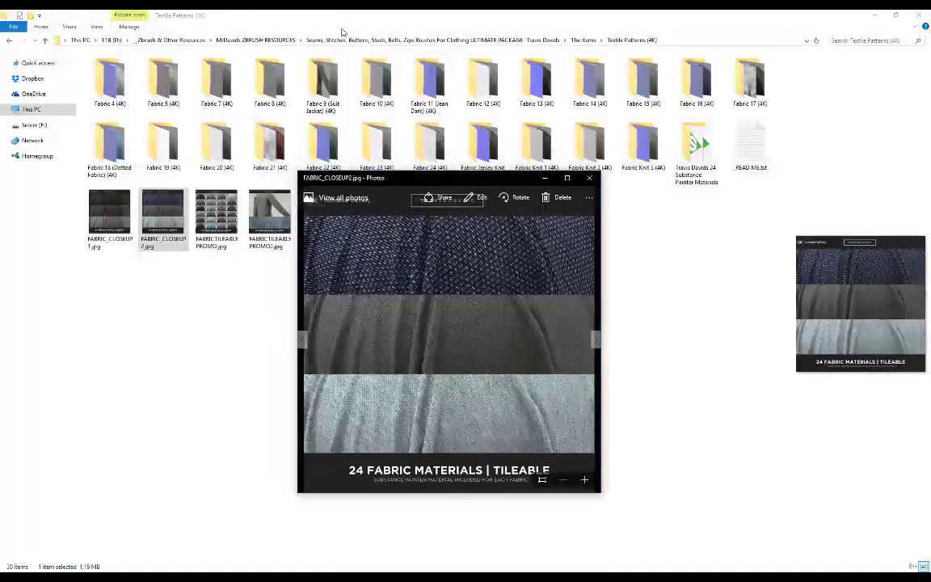
pyautogui.moveTo(391, 180); pyautogui.dragTo(332, 164)
pyautogui.click(530, 163)
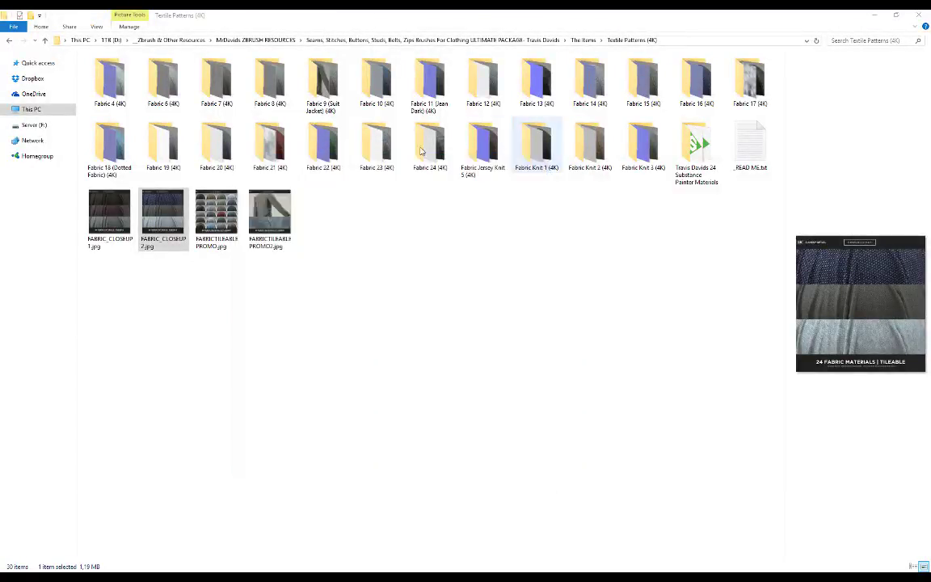
# View fabric4.jpg from the Fabric 4 (4K) folder enlarged, close it and return to the Textile Patterns (4K) folder.
pyautogui.doubleClick(120, 94)
pyautogui.doubleClick(126, 99)
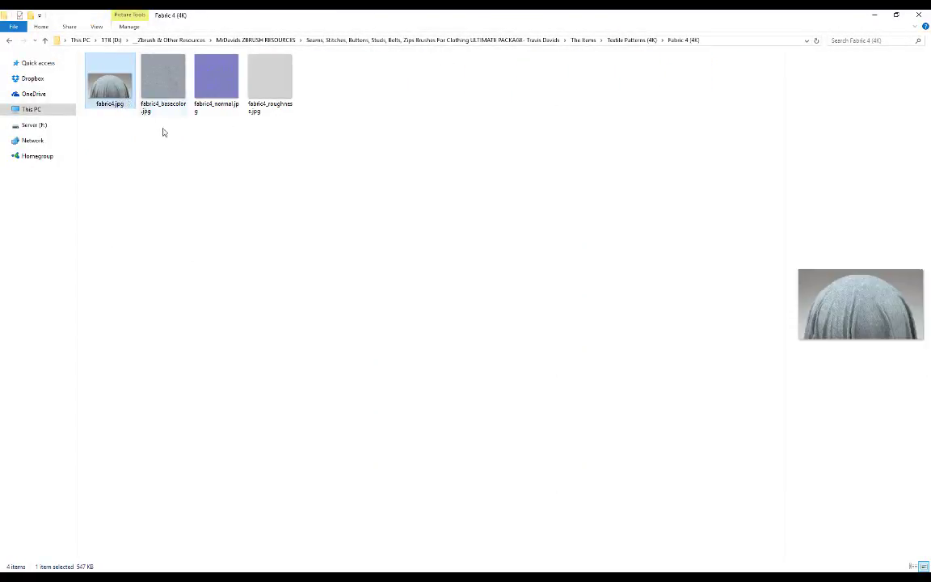
pyautogui.click(509, 161)
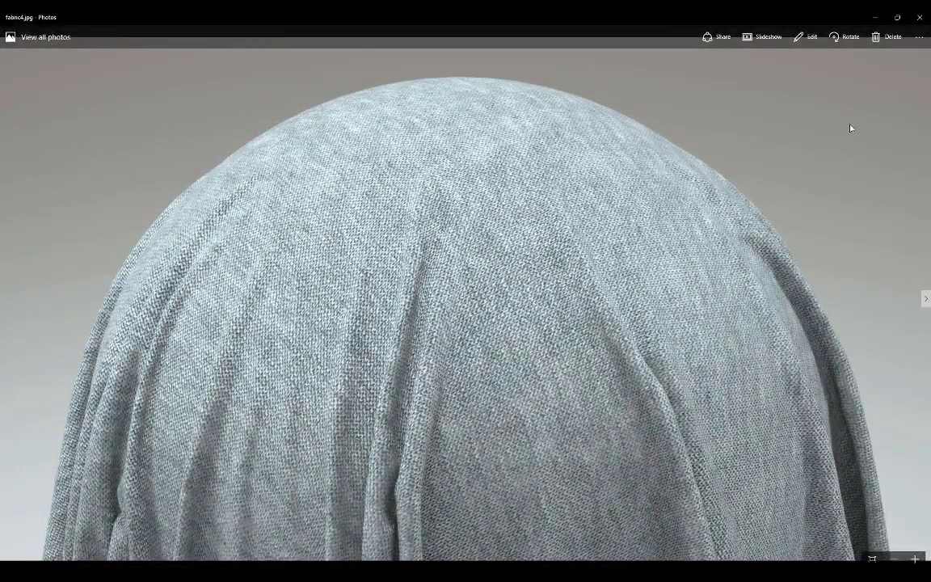
pyautogui.click(903, 17)
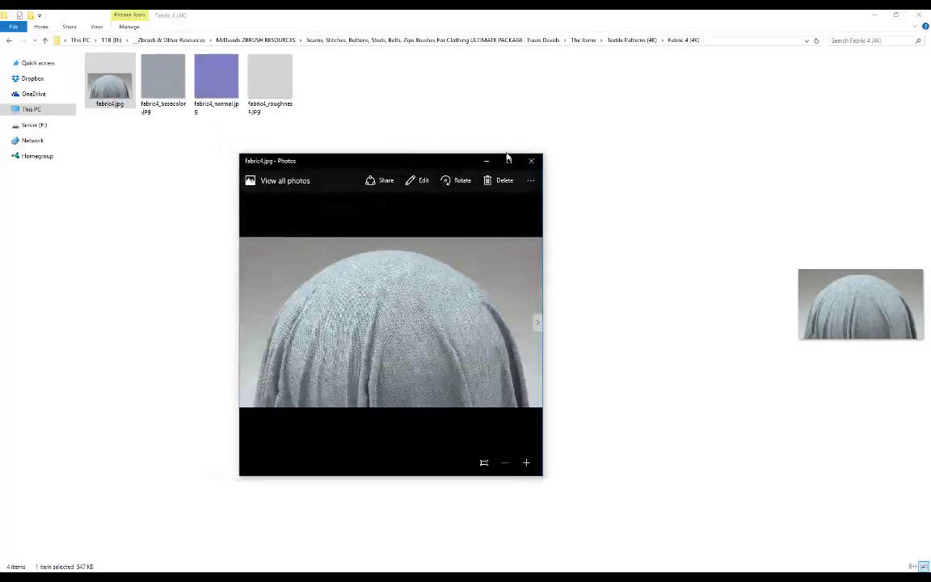
pyautogui.click(531, 161)
pyautogui.click(12, 42)
# View fabric6.jpg from the Fabric 6 (4K) folder enlarged, close it and go back to the parent folder.
pyautogui.doubleClick(172, 89)
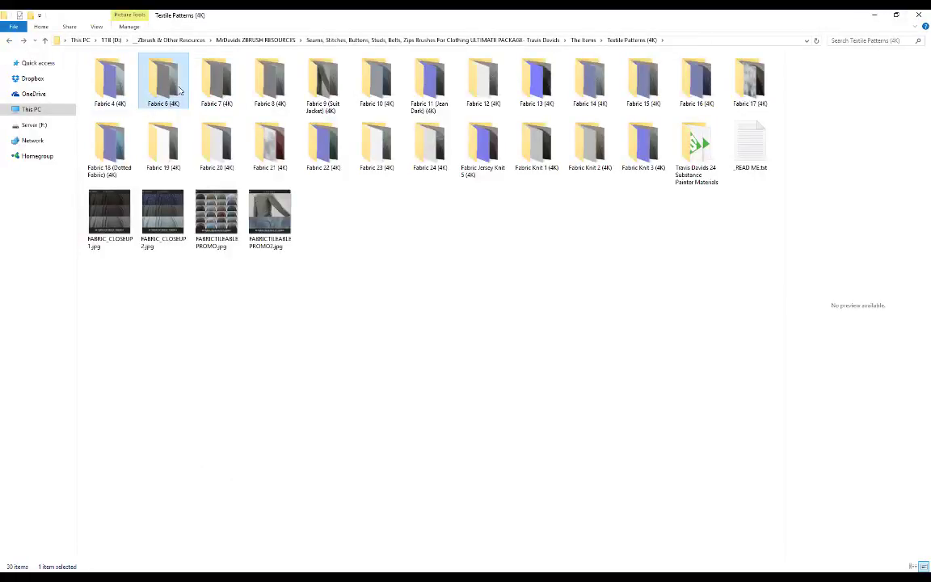
pyautogui.click(120, 94)
pyautogui.doubleClick(119, 95)
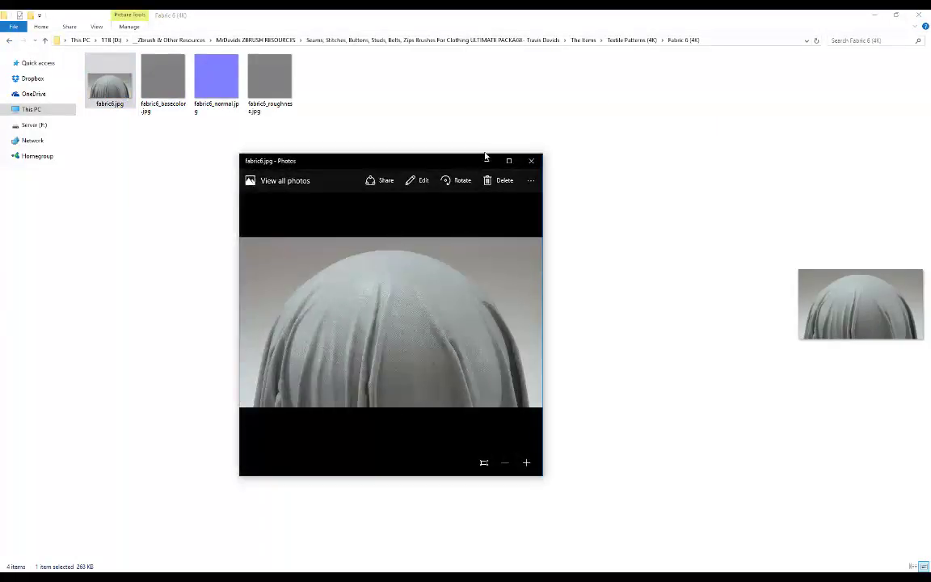
pyautogui.click(510, 162)
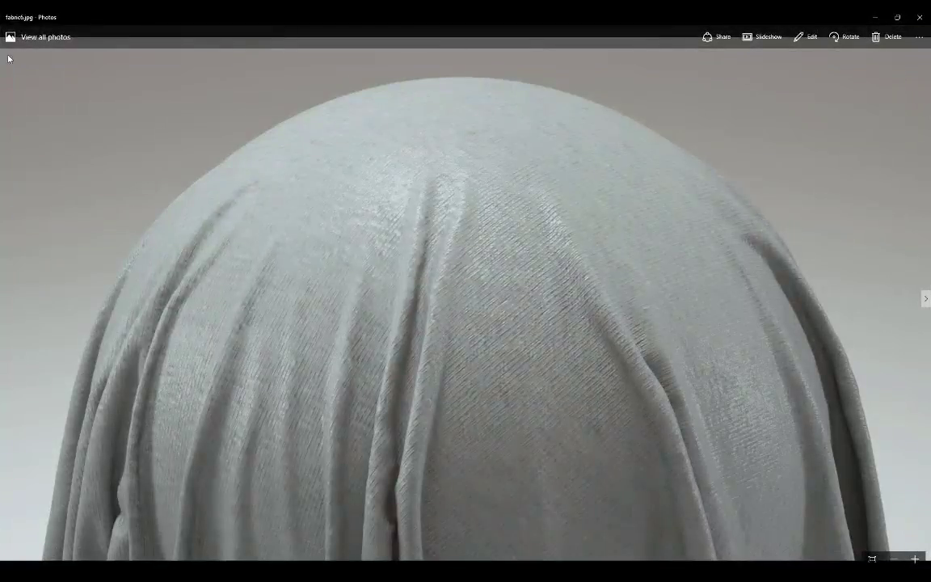
pyautogui.click(919, 16)
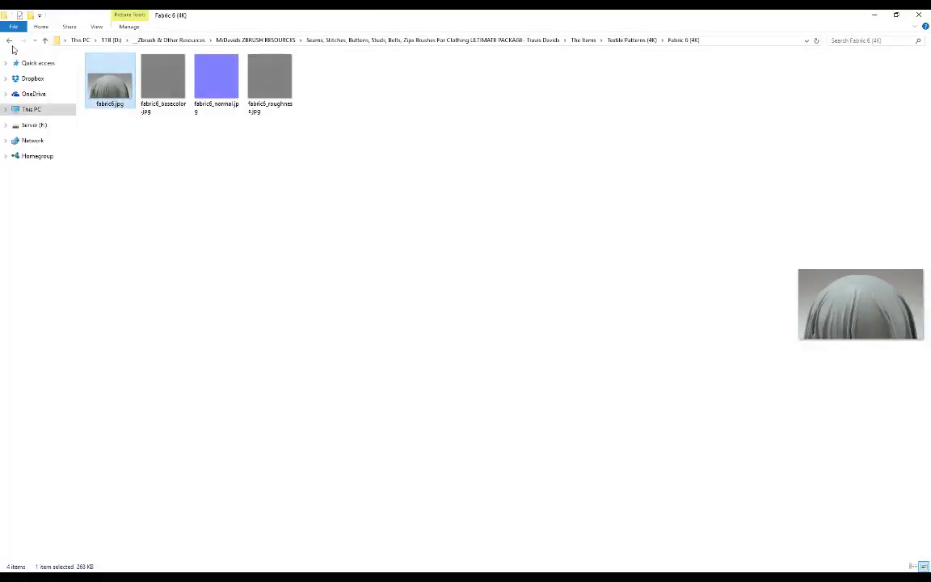
pyautogui.click(10, 40)
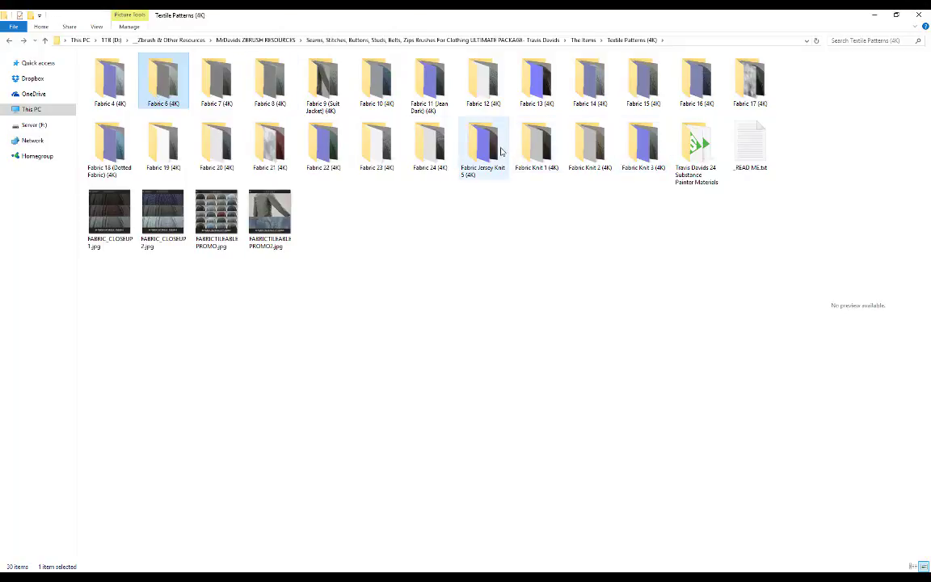
# View jeandark.jpg from the Fabric 11 (Jean Dark) (4K) folder enlarged, close it and return to the Textile Patterns (4K) folder.
pyautogui.click(450, 139)
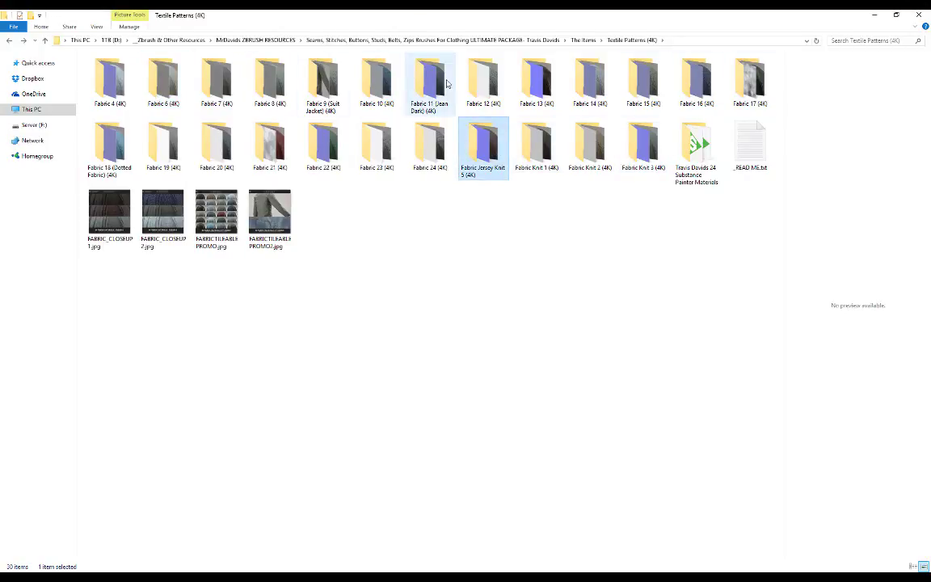
pyautogui.doubleClick(412, 81)
pyautogui.doubleClick(121, 93)
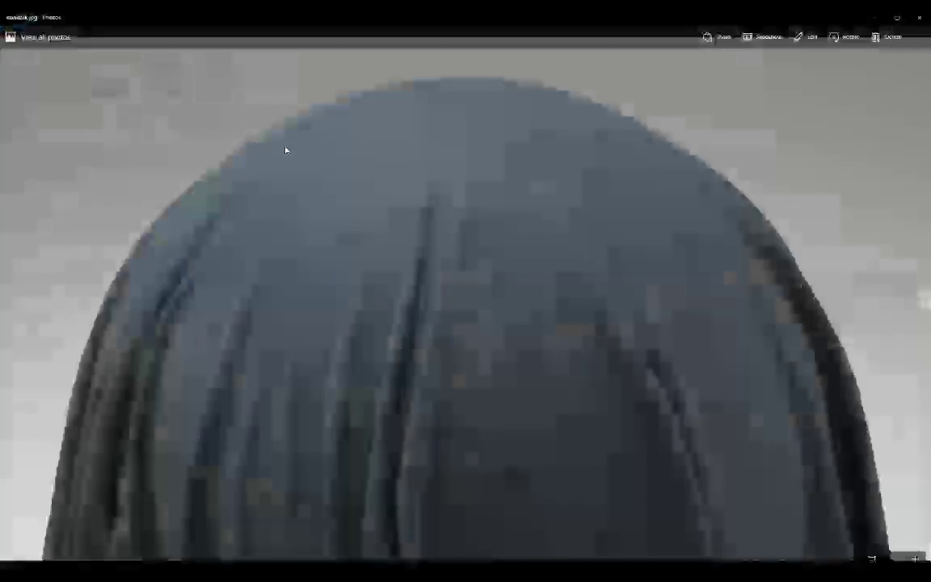
pyautogui.click(920, 17)
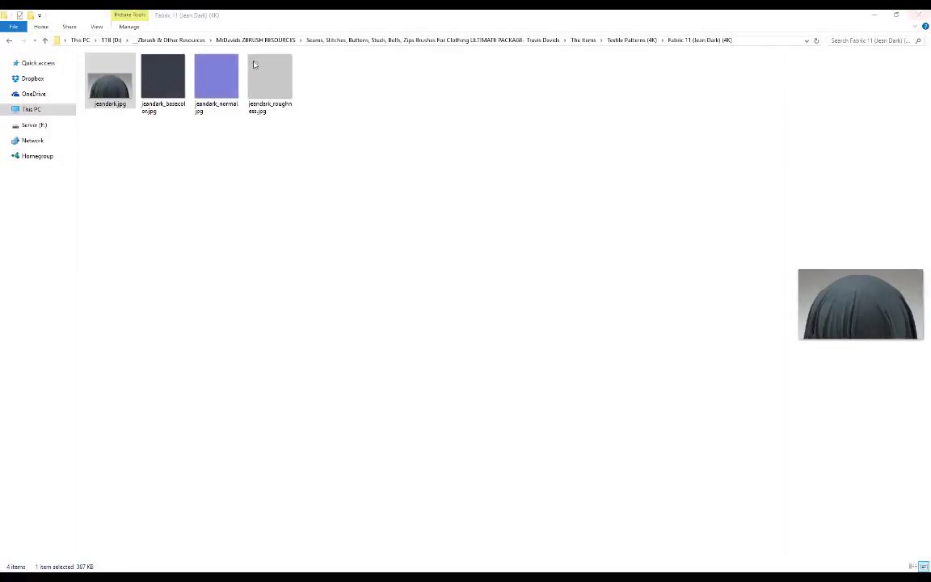
pyautogui.click(9, 39)
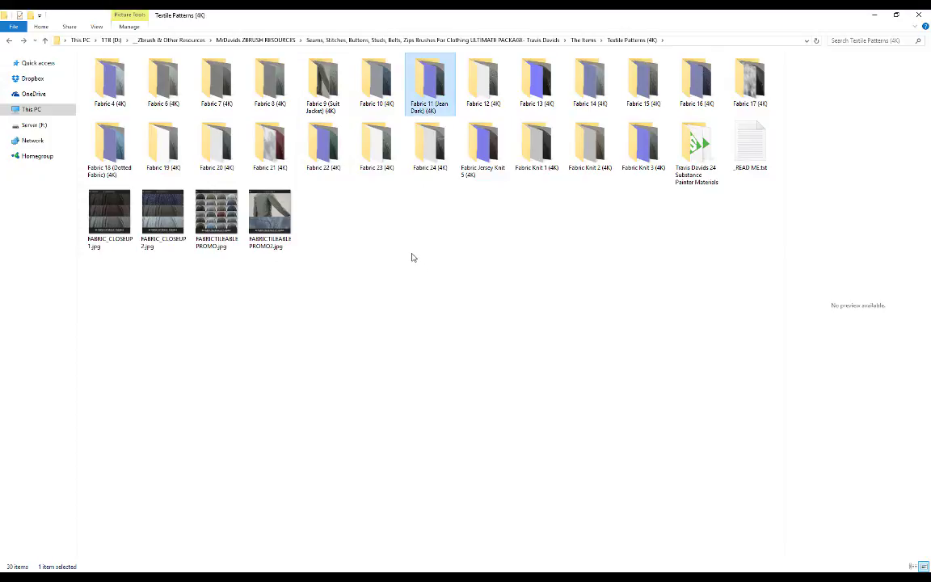
# View suitjacket2.png from the Fabric 9 (Suit Jacket) (4K) folder enlarged and close the image.
pyautogui.click(331, 88)
pyautogui.doubleClick(331, 97)
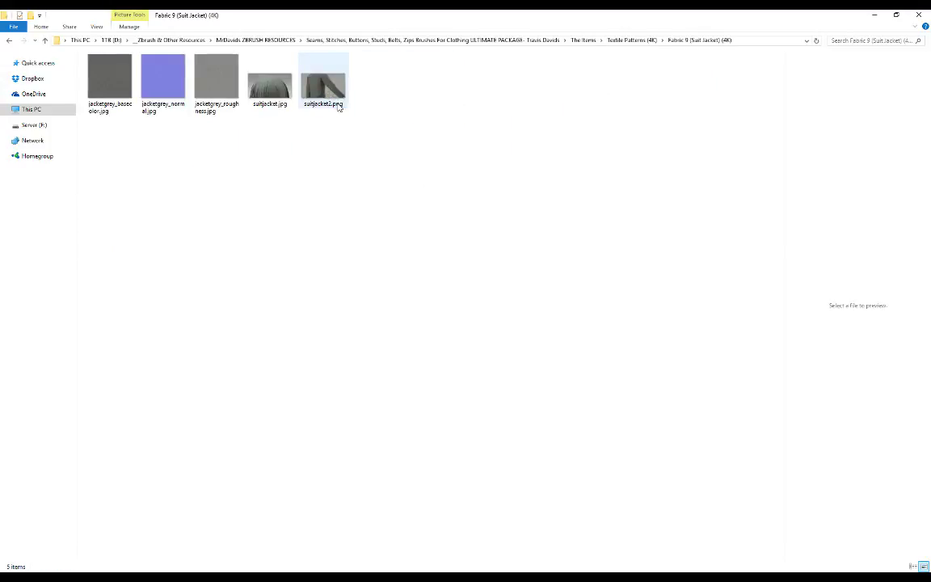
pyautogui.click(324, 95)
pyautogui.doubleClick(321, 104)
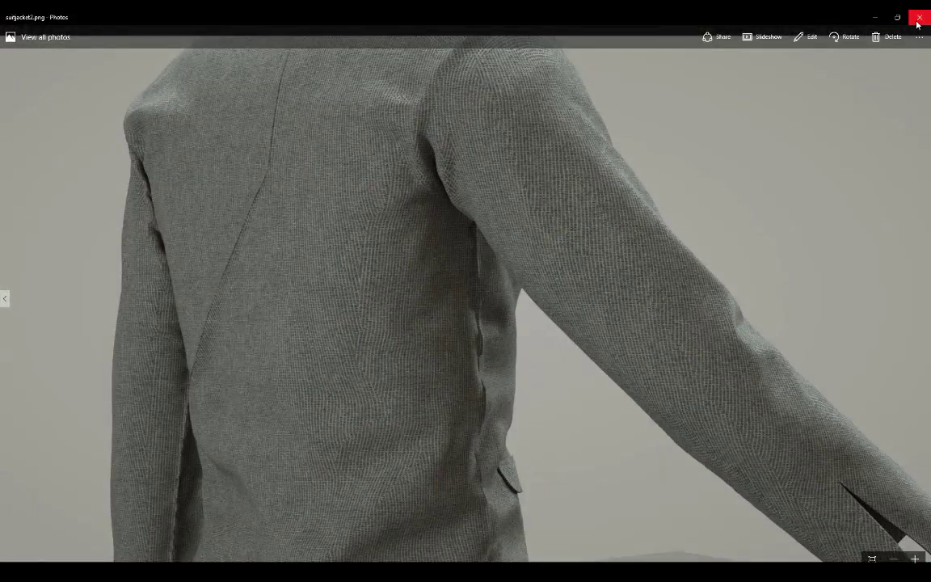
pyautogui.click(917, 23)
# Preview suitjacket.jpg and suitjacket2.png within the folder, and go back to the Textile Patterns (4K) folder.
pyautogui.click(302, 121)
pyautogui.click(285, 91)
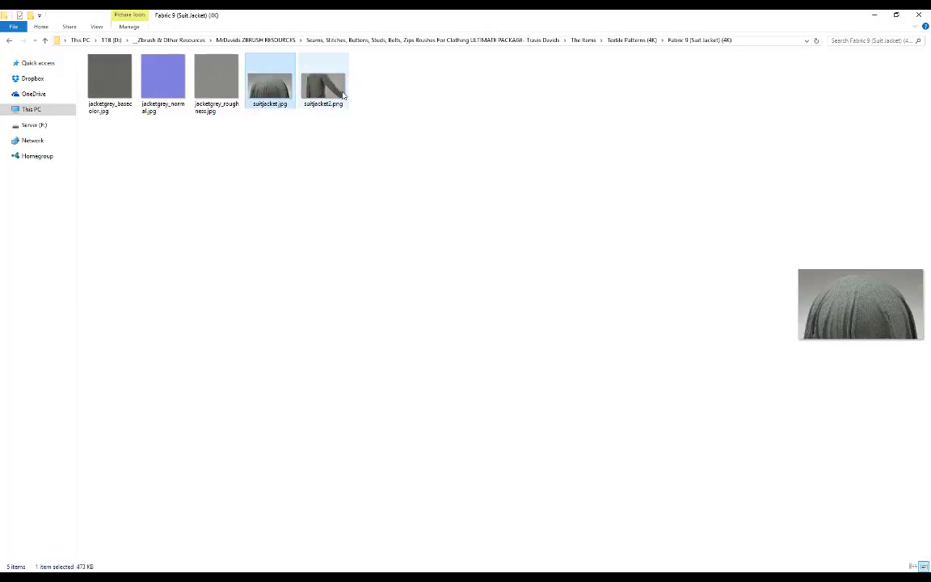
pyautogui.click(323, 89)
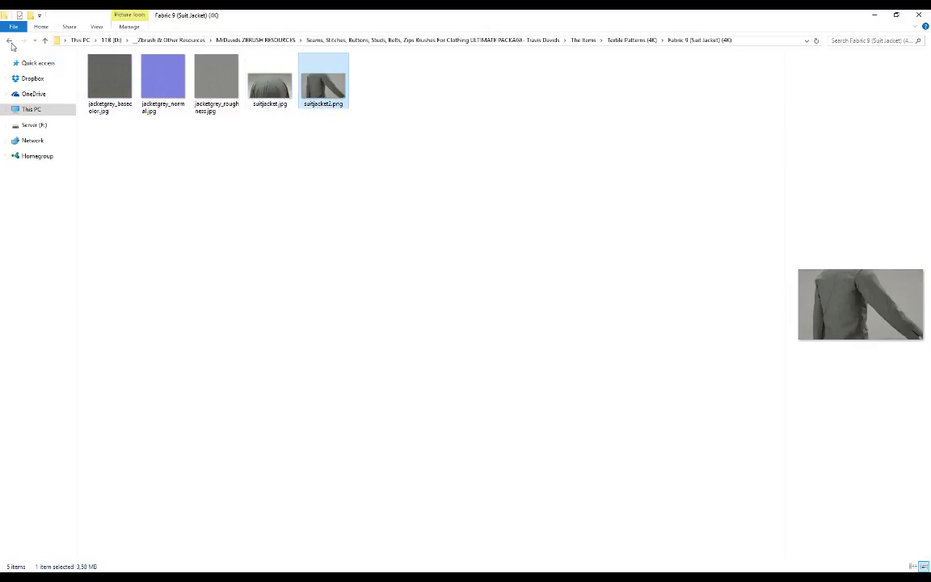
pyautogui.click(10, 40)
# Preview the base color, normal and roughness maps in the Fabric 4 (4K) folder, and return to the parent folder.
pyautogui.doubleClick(120, 85)
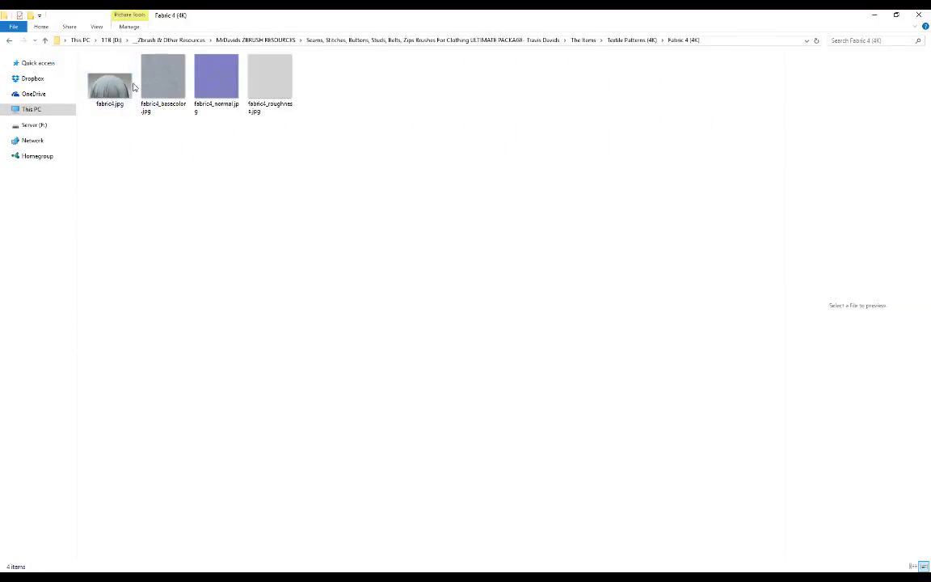
pyautogui.click(173, 89)
pyautogui.click(209, 87)
pyautogui.click(279, 81)
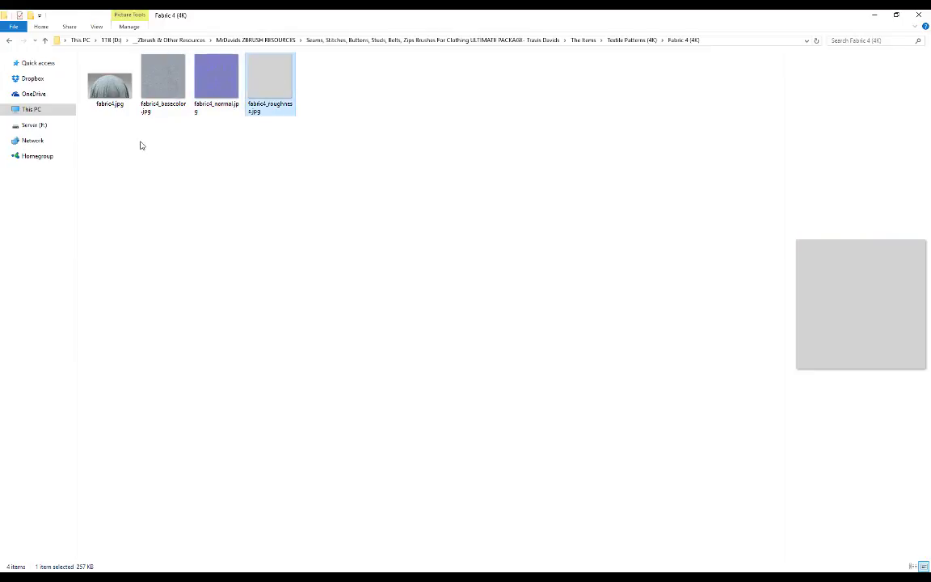
pyautogui.click(141, 145)
pyautogui.click(10, 42)
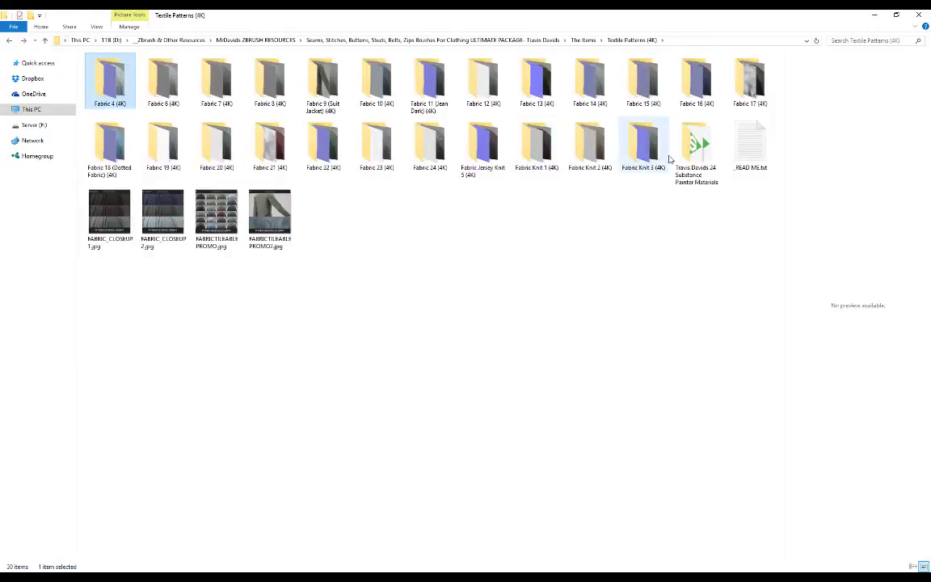
# Select the folder of 24 Substance Painter materials, then read _READ ME.txt in Notepad and close it.
pyautogui.click(700, 181)
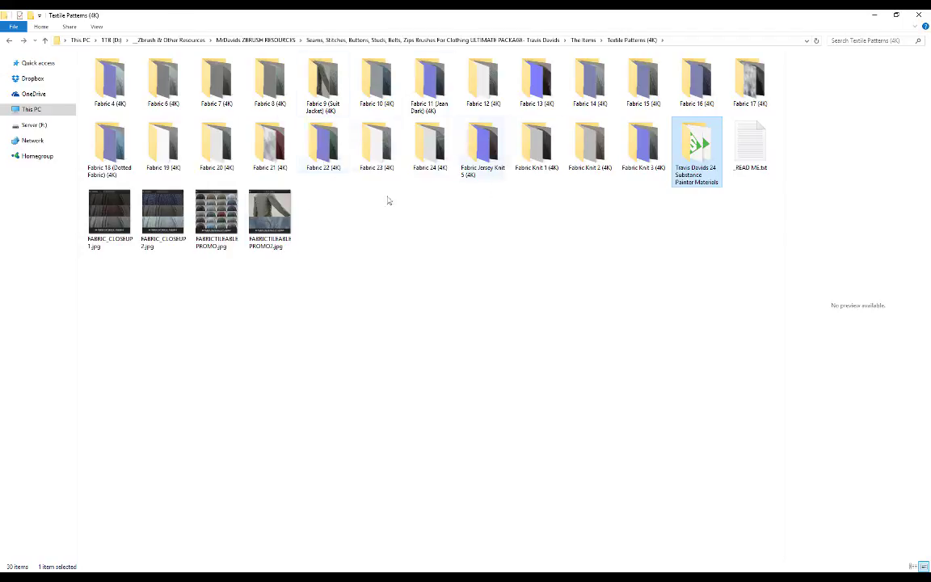
pyautogui.doubleClick(745, 160)
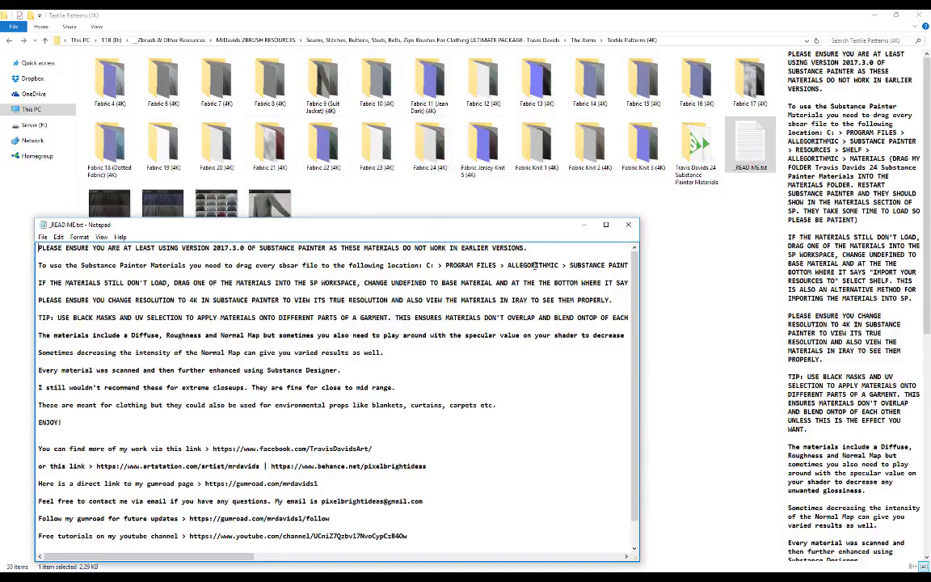
pyautogui.click(629, 225)
# Select the 24 Substance Painter materials folder and bring up the Substance Painter shelf's materials folder window, placed beside it.
pyautogui.click(690, 156)
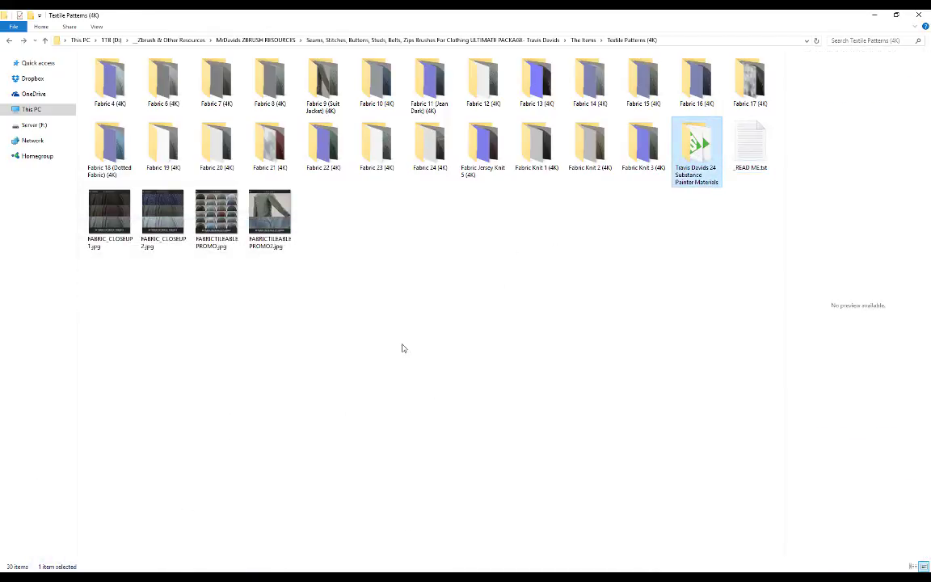
pyautogui.moveTo(275, 577)
pyautogui.click(318, 549)
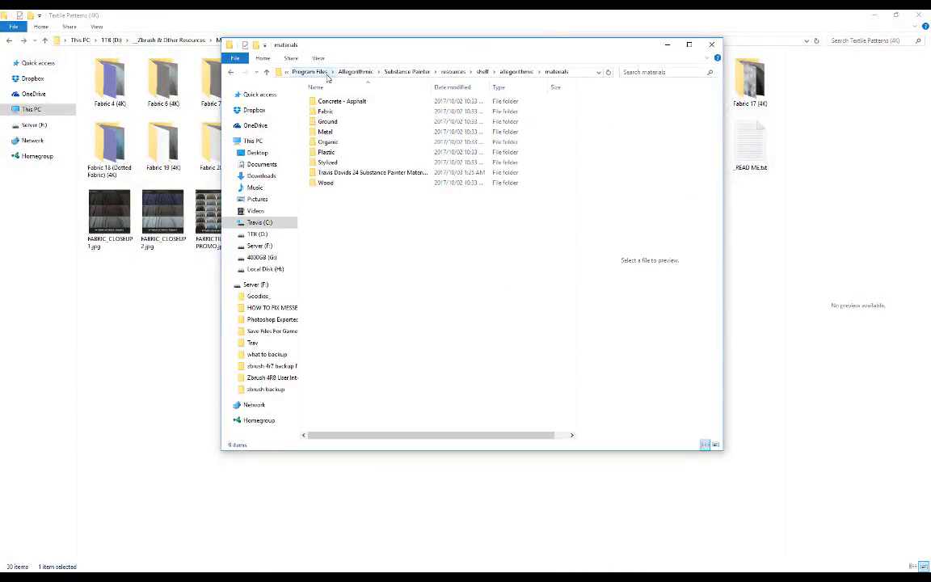
pyautogui.moveTo(329, 46); pyautogui.dragTo(210, 123)
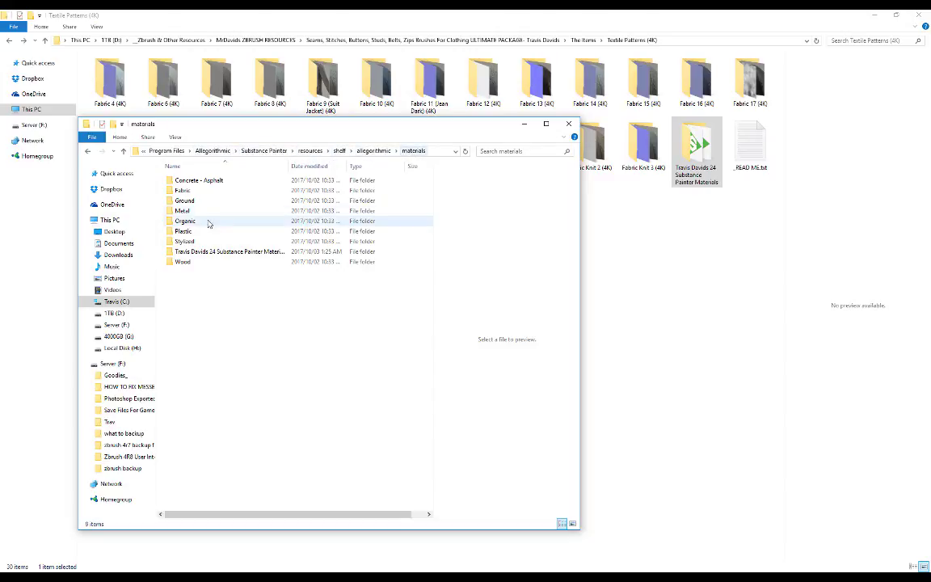
# Look over the .sbsar files in the 24 Substance Painter materials folder installed in the shelf, and return to the materials folder.
pyautogui.click(218, 254)
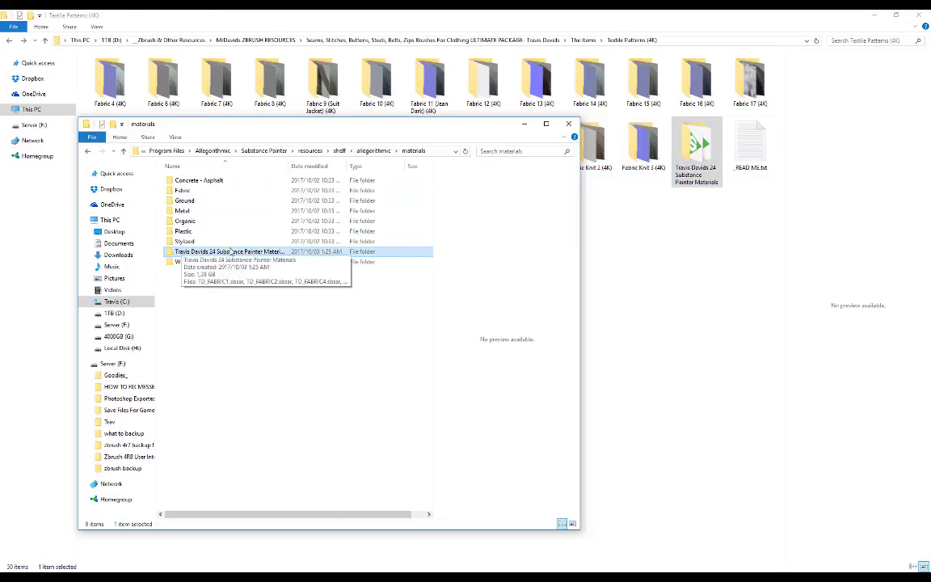
pyautogui.moveTo(251, 126); pyautogui.dragTo(296, 110)
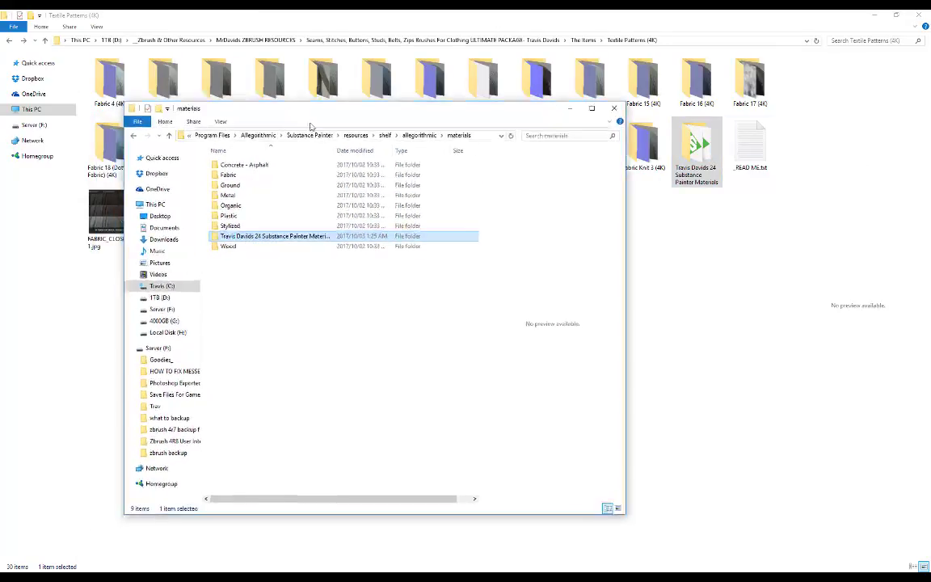
pyautogui.doubleClick(276, 236)
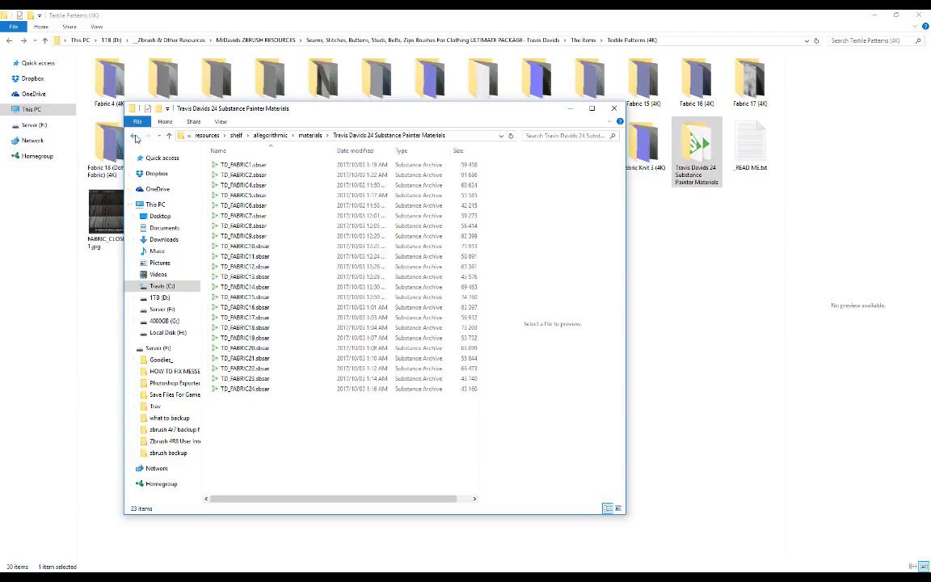
pyautogui.click(134, 135)
# Reopen _READ ME.txt, read the instructions for loading the Substance Painter materials, and close the file.
pyautogui.click(760, 165)
pyautogui.doubleClick(760, 166)
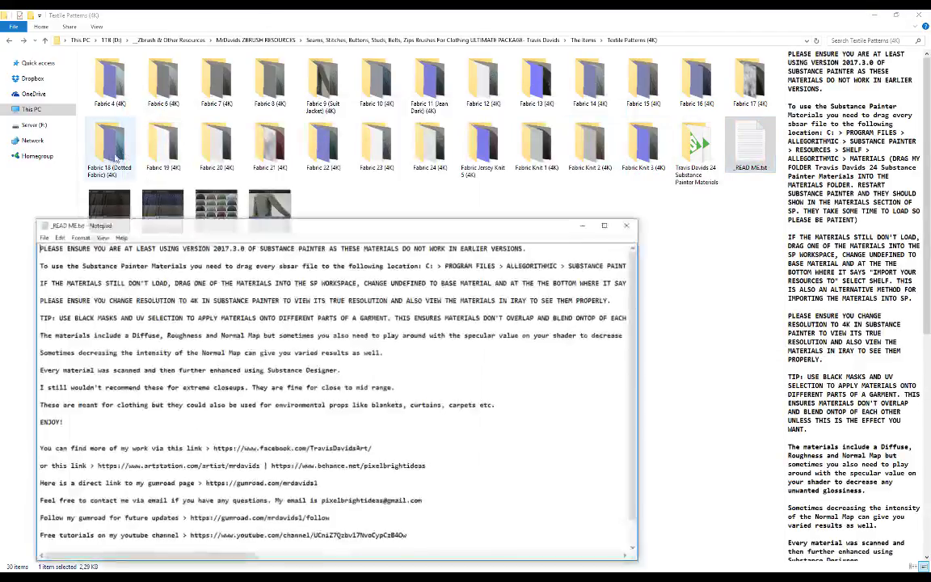
pyautogui.moveTo(115, 220); pyautogui.dragTo(190, 174)
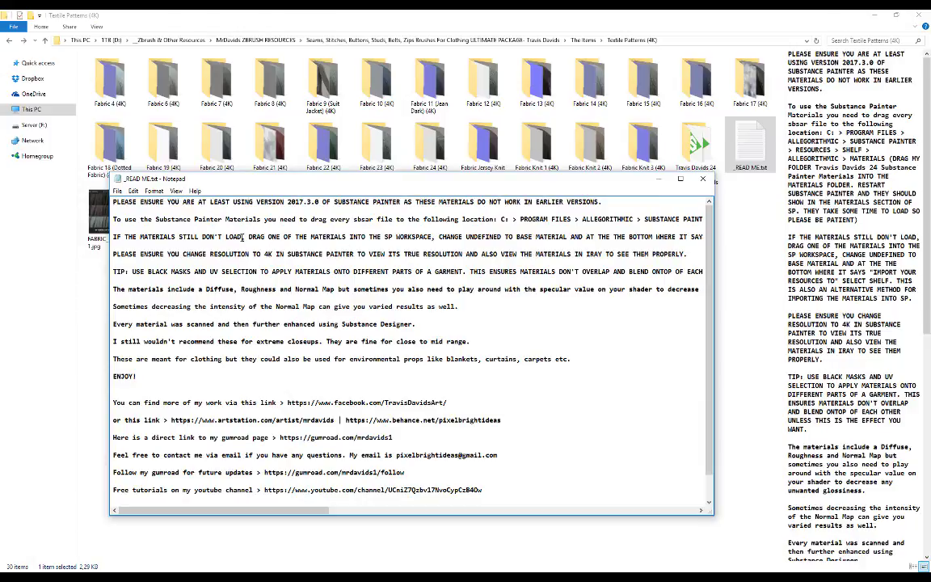
pyautogui.moveTo(274, 511)
pyautogui.mouseDown()
pyautogui.moveTo(436, 510)
pyautogui.moveTo(256, 510)
pyautogui.mouseUp()
pyautogui.click(702, 178)
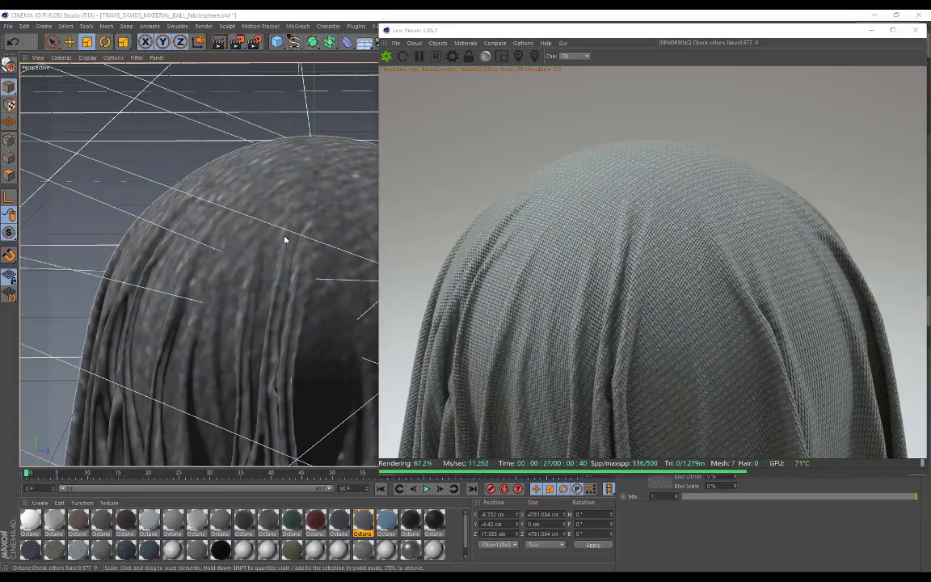
# Reposition the Live Viewer in Cinema 4D and open the selected fabric's Octane material in the Material Editor beside it.
pyautogui.moveTo(590, 34); pyautogui.dragTo(386, 81)
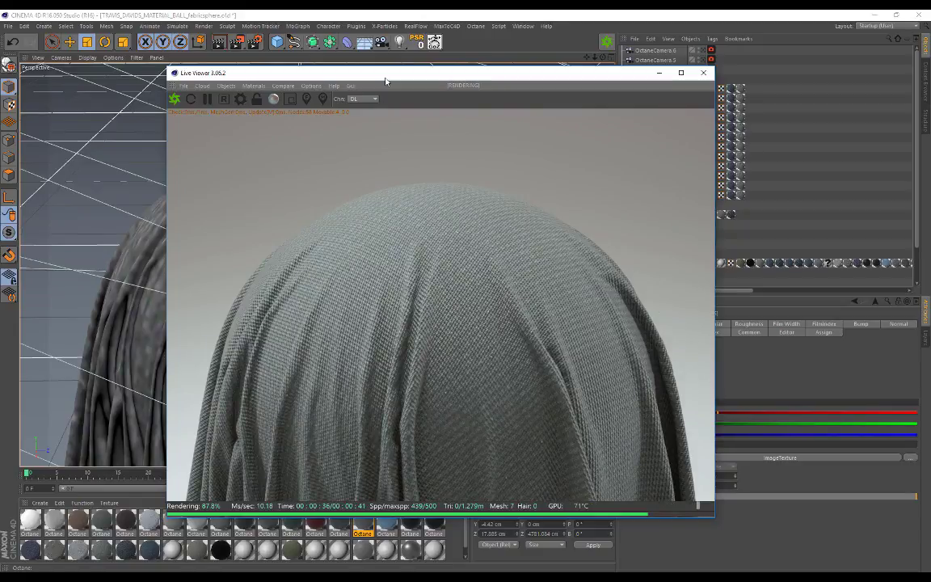
pyautogui.moveTo(388, 81); pyautogui.dragTo(579, 48)
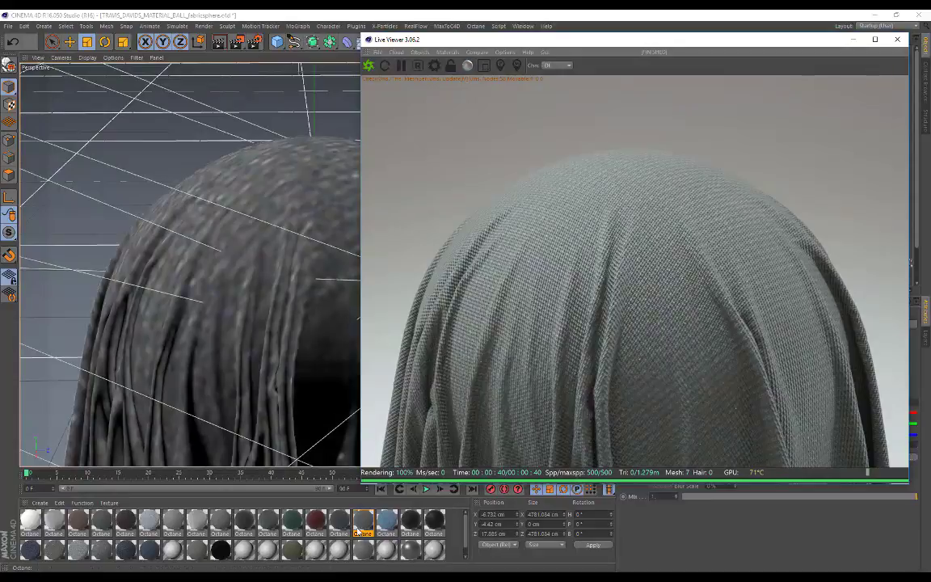
pyautogui.click(362, 525)
pyautogui.doubleClick(361, 524)
pyautogui.moveTo(263, 77); pyautogui.dragTo(224, 86)
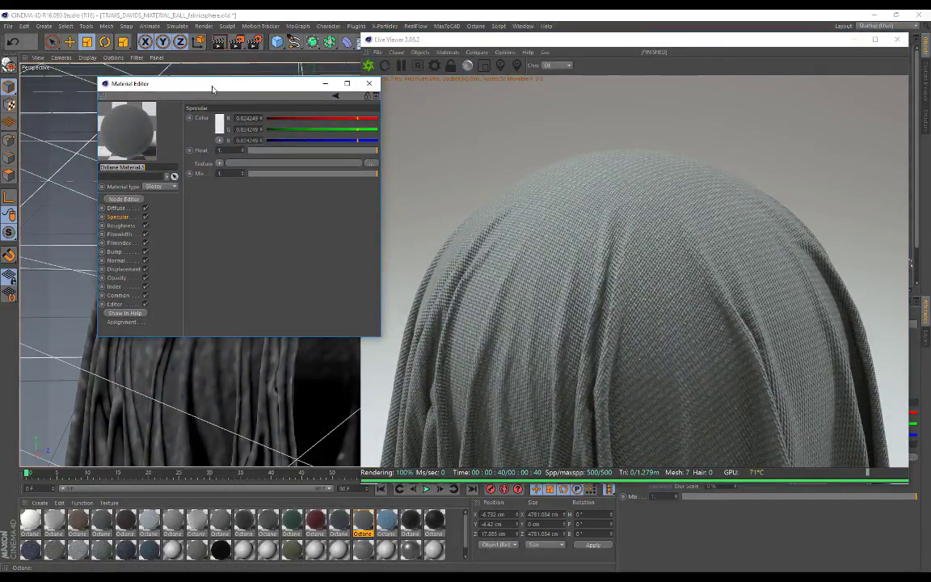
# Inspect the Diffuse channel's image texture, preview fabric19_basecolor.jpg in the Fabric 19 (4K) folder, and cancel the file selection.
pyautogui.click(115, 207)
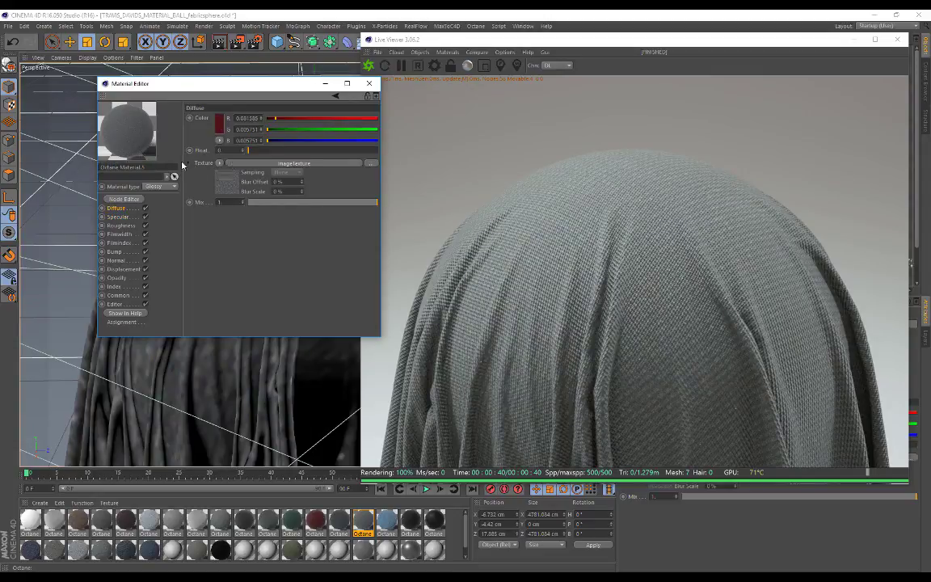
pyautogui.click(228, 186)
pyautogui.click(369, 127)
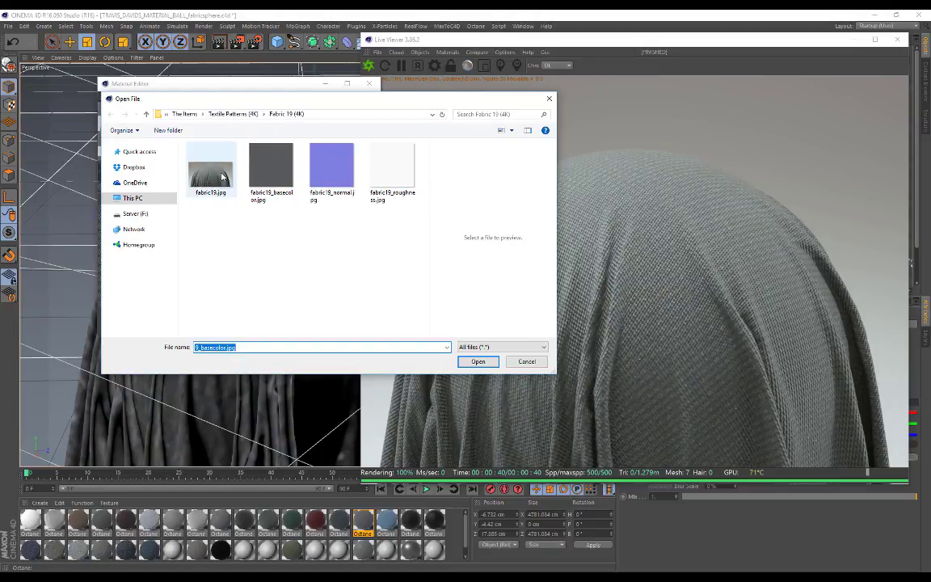
pyautogui.click(271, 171)
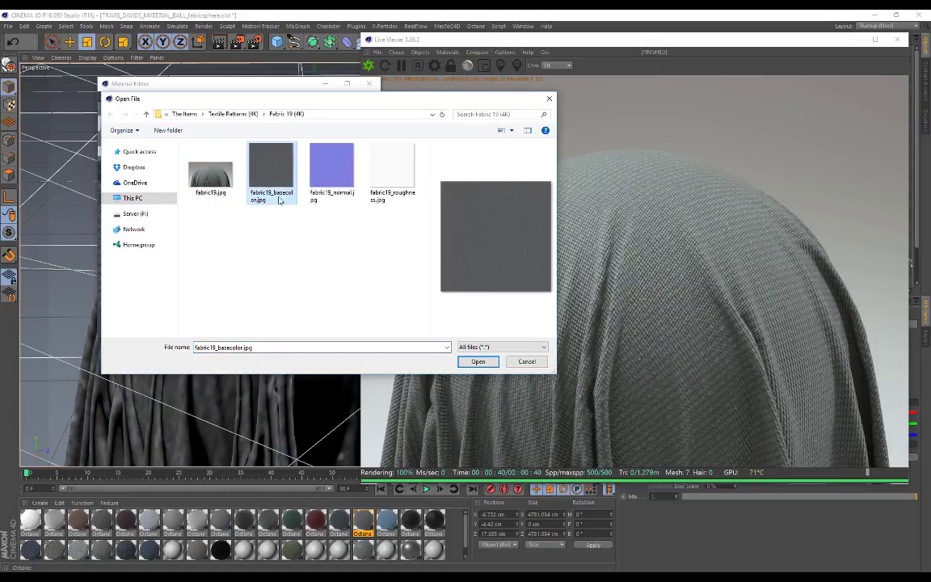
pyautogui.click(533, 366)
# Inspect the Roughness channel's image texture and its source file location, and cancel the file selection.
pyautogui.click(132, 226)
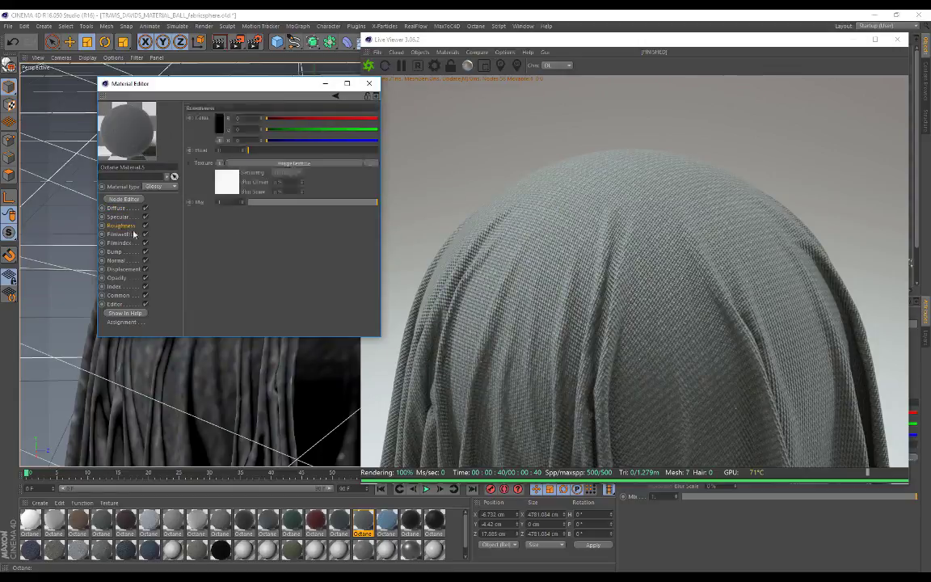
pyautogui.click(223, 191)
pyautogui.click(371, 127)
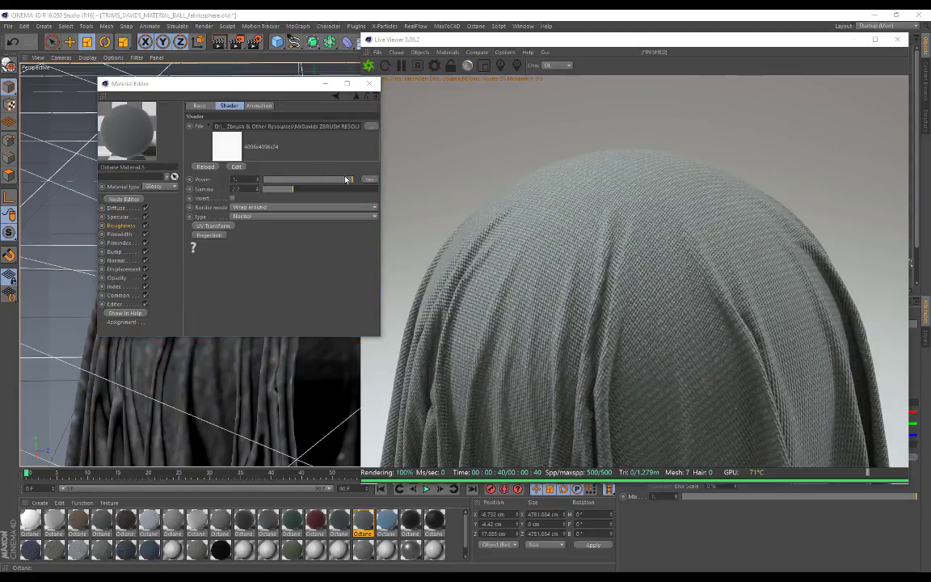
pyautogui.click(516, 365)
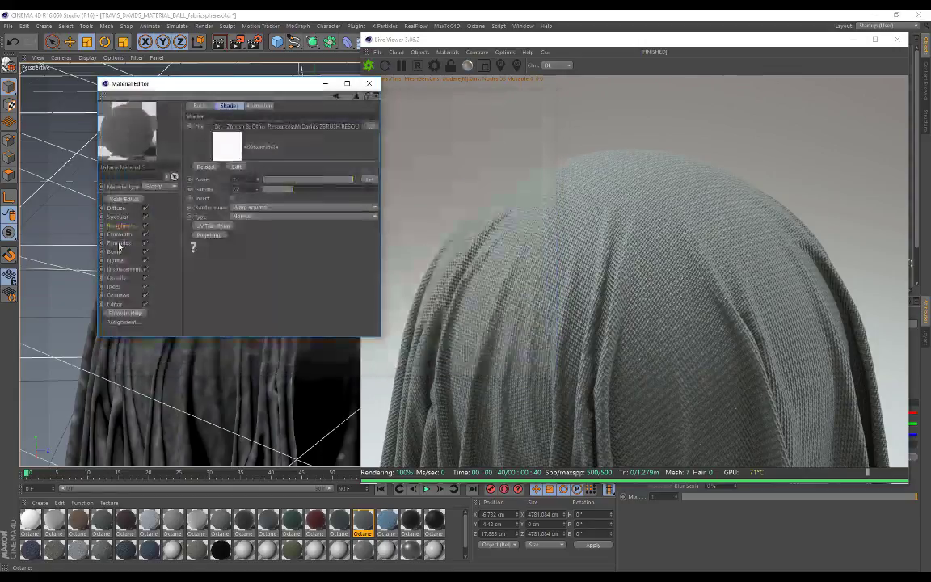
# Inspect the image texture in the material's Normal channel, and disable the Normal channel.
pyautogui.click(117, 261)
pyautogui.click(221, 150)
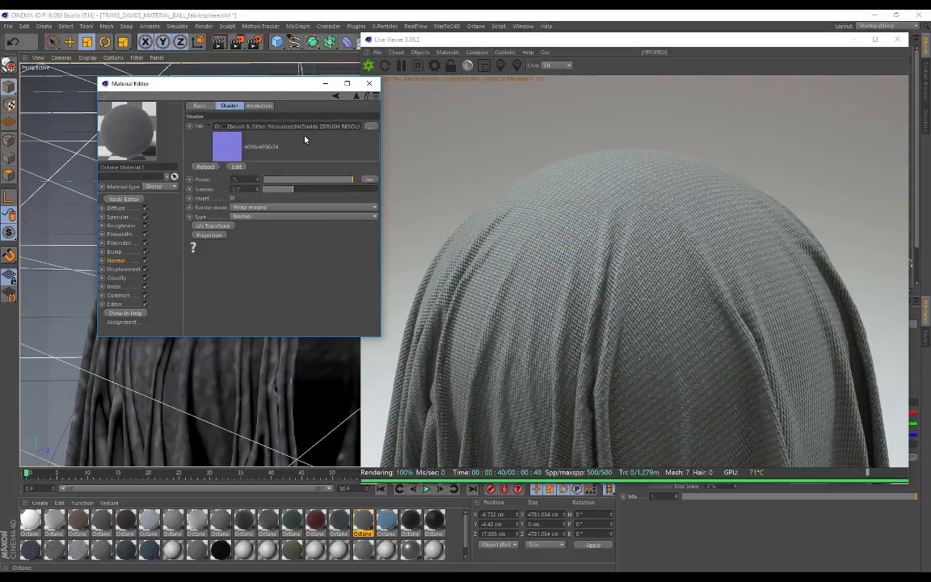
pyautogui.click(119, 209)
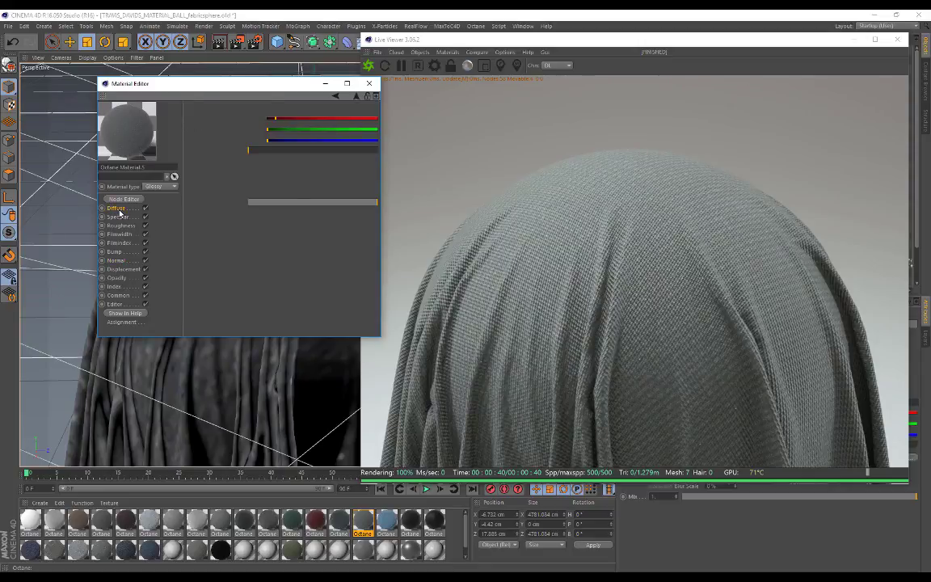
pyautogui.click(128, 263)
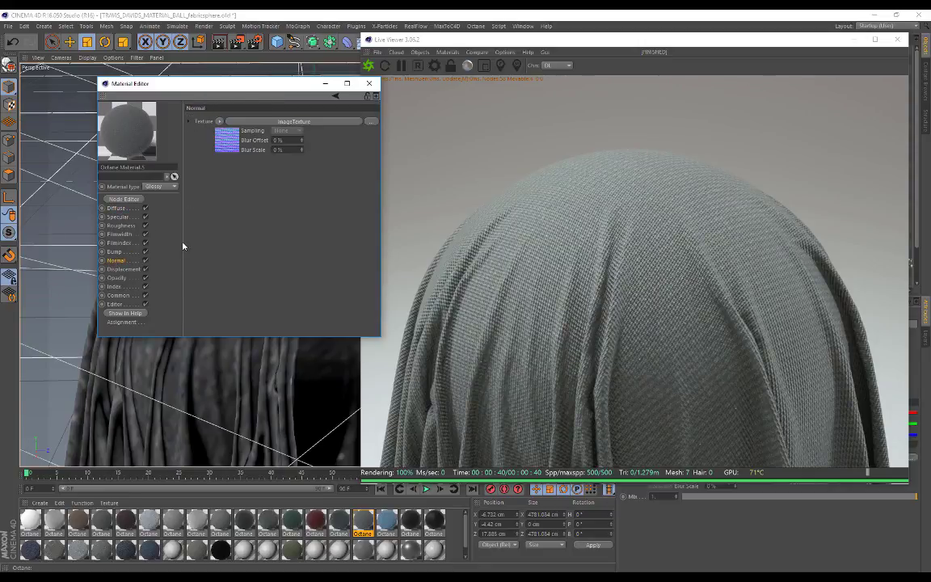
pyautogui.click(145, 261)
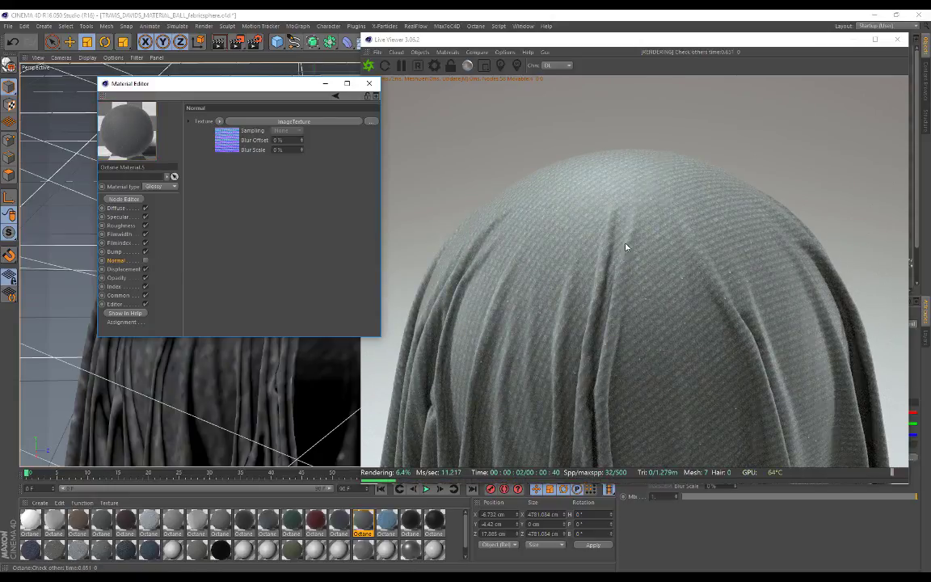
# Re-enable the material's Normal channel and open its image texture settings.
pyautogui.click(147, 261)
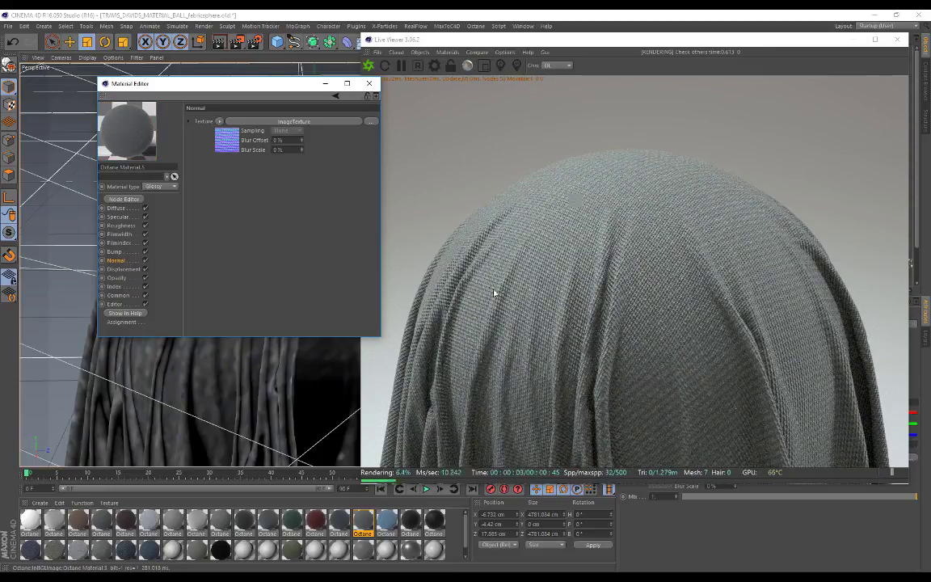
pyautogui.click(225, 152)
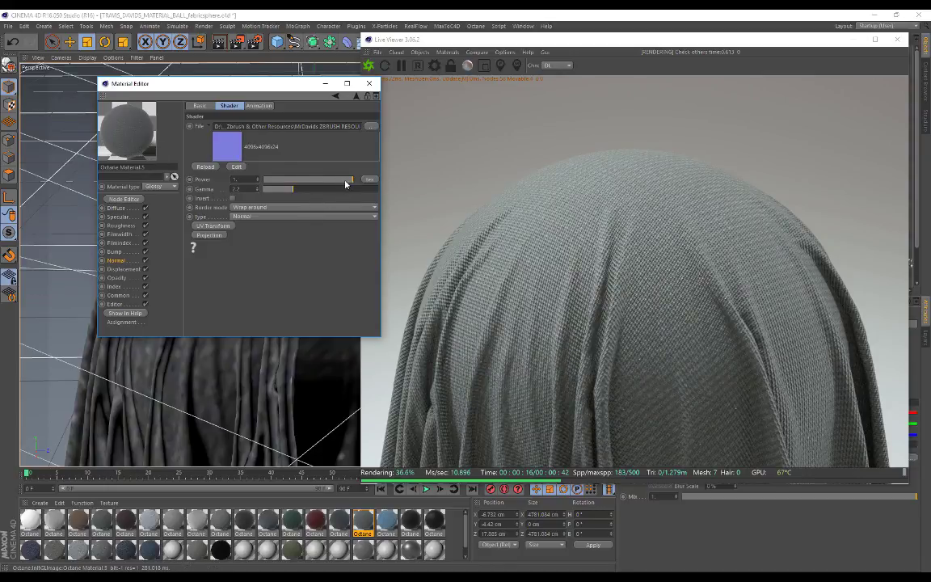
# Try weaker and stronger Power values on the normal map's image texture, and reset the Power to 1.
pyautogui.moveTo(335, 181); pyautogui.dragTo(295, 180)
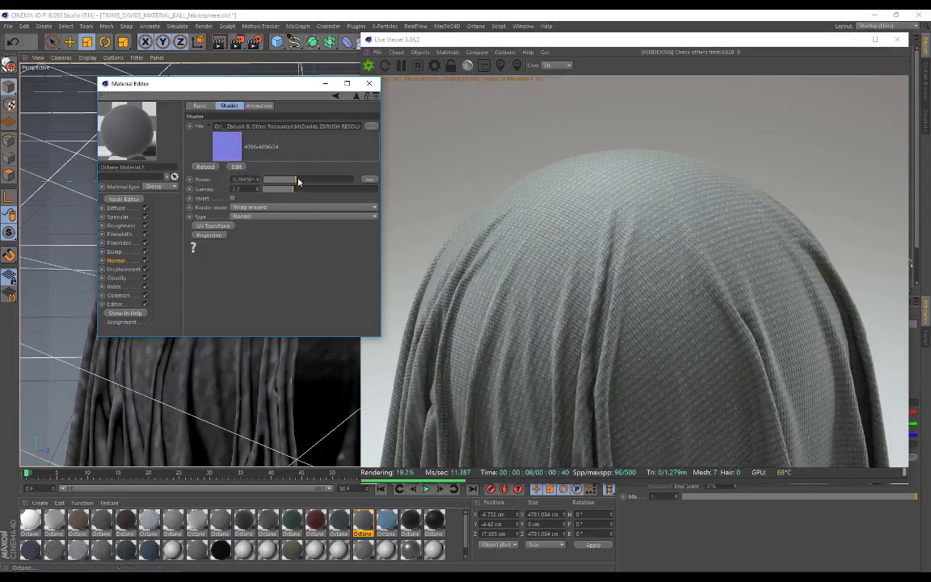
pyautogui.moveTo(298, 181); pyautogui.dragTo(409, 185)
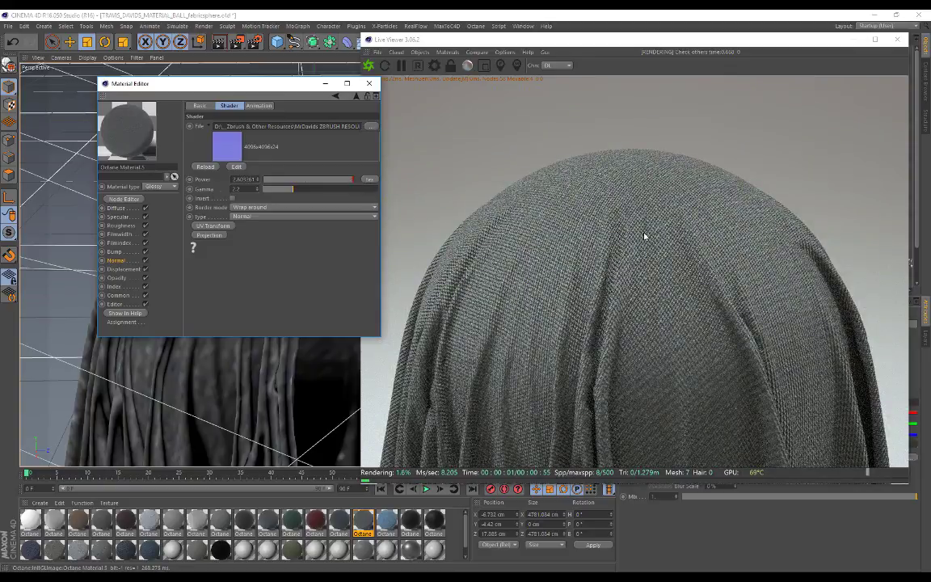
pyautogui.moveTo(349, 181); pyautogui.dragTo(471, 190)
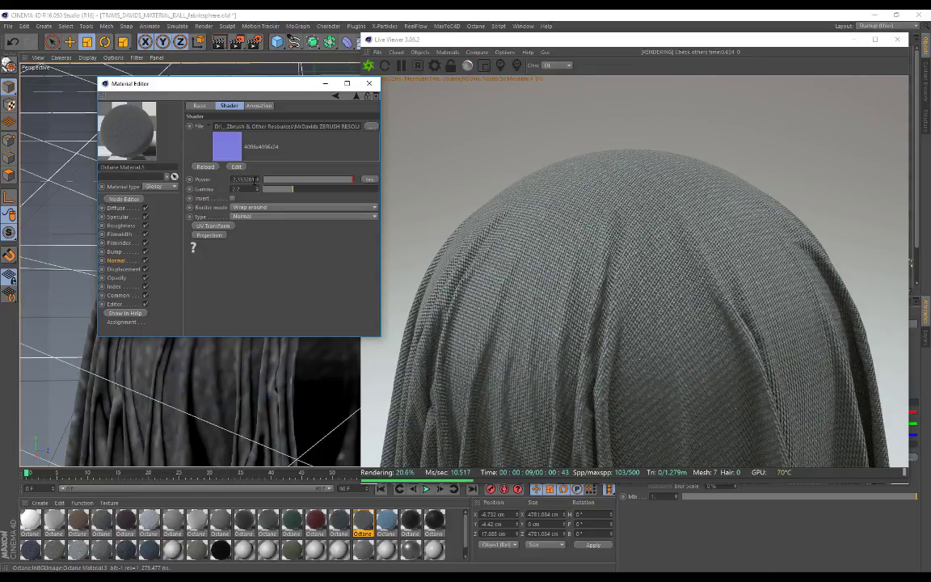
pyautogui.doubleClick(254, 181)
pyautogui.write('11')
pyautogui.press('Return')
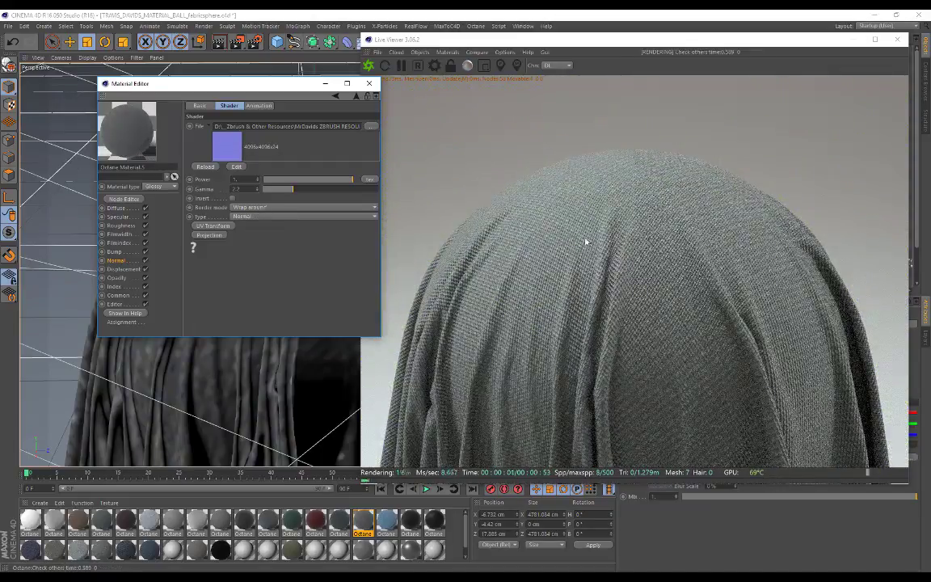
# Open the Roughness image texture, compare the render with the Normal and Roughness channels disabled, and re-enable Roughness.
pyautogui.click(120, 226)
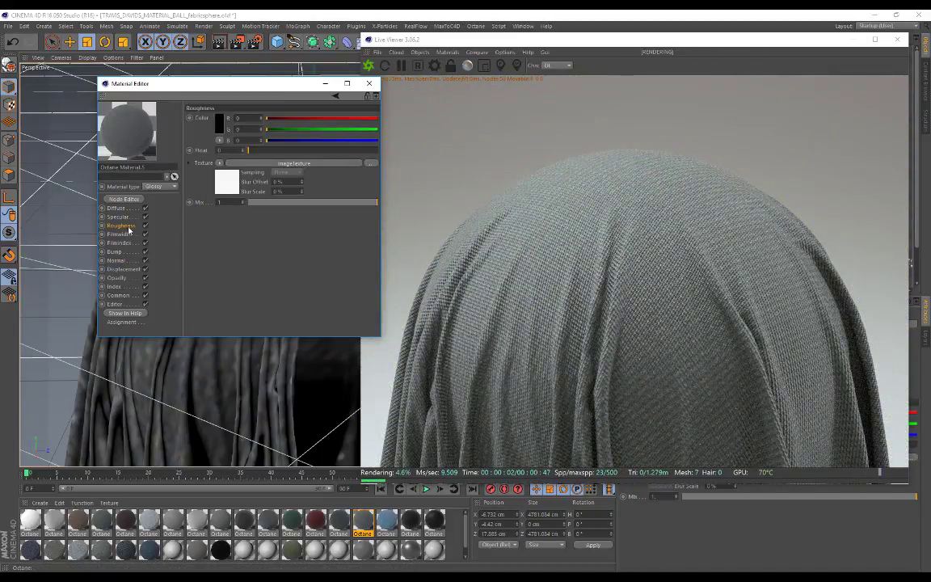
pyautogui.click(228, 190)
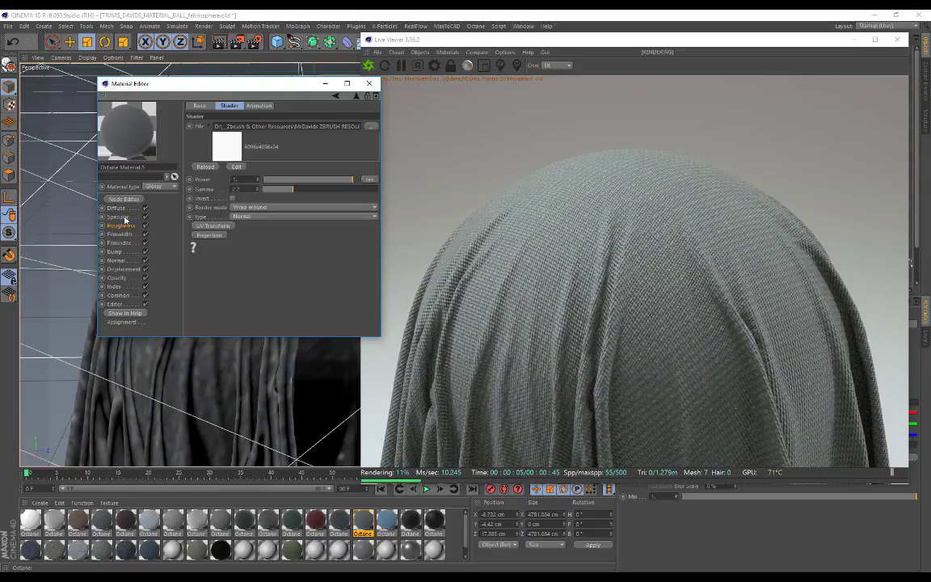
pyautogui.click(146, 261)
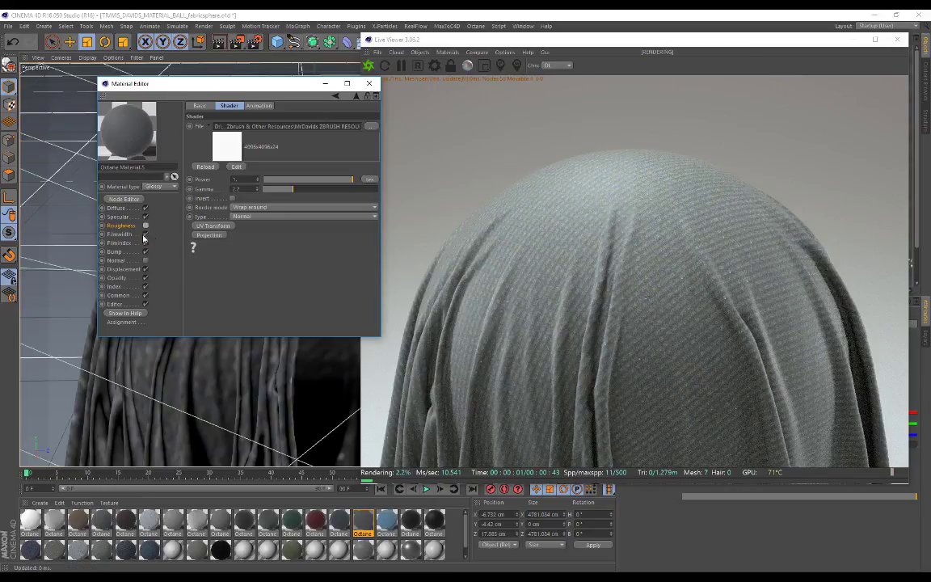
pyautogui.click(146, 226)
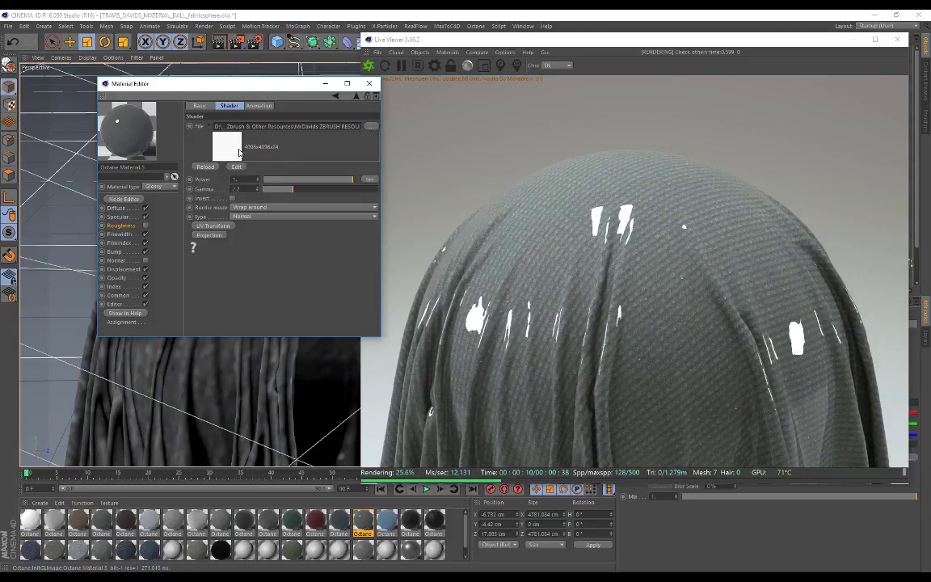
pyautogui.click(145, 228)
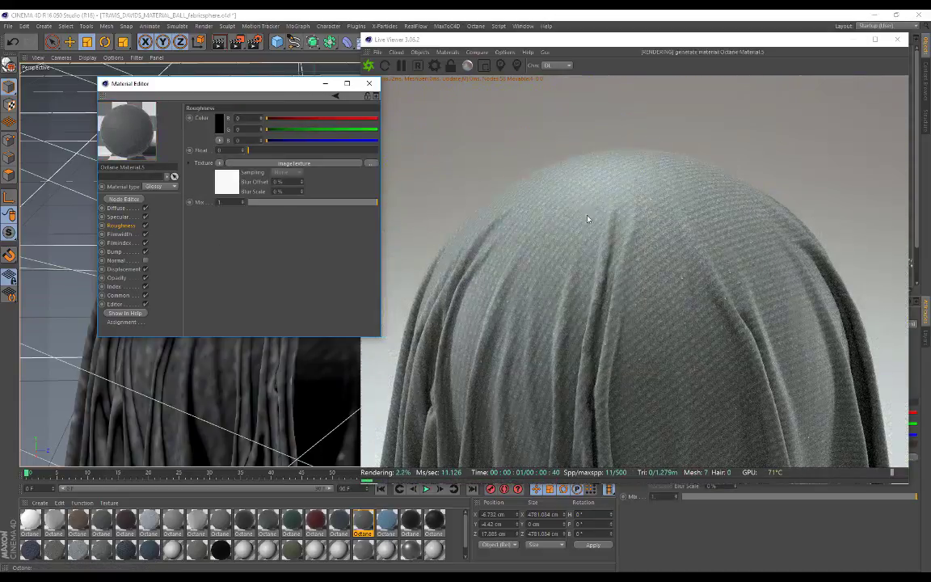
# Inspect the Specular channel's color without changing it, and re-enable the Normal channel.
pyautogui.click(117, 216)
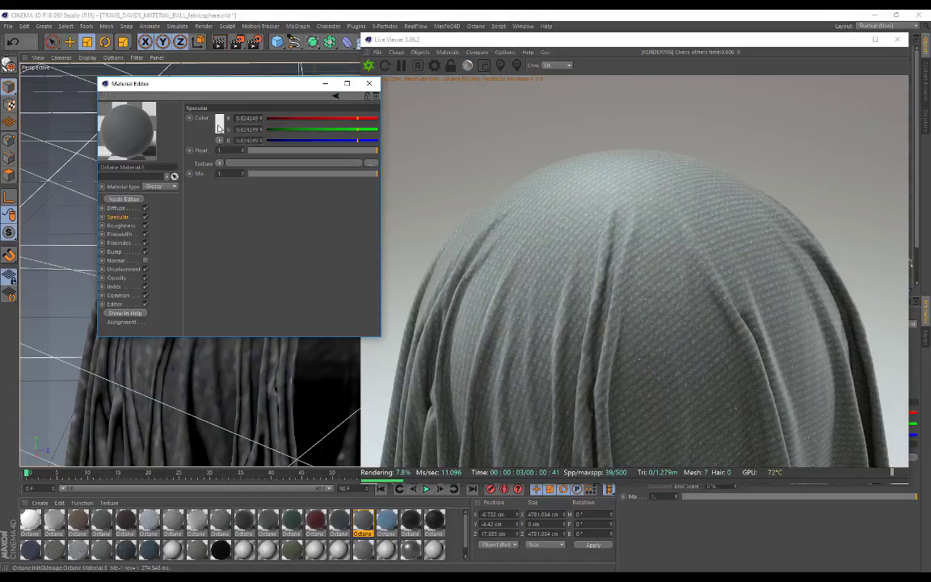
pyautogui.click(218, 125)
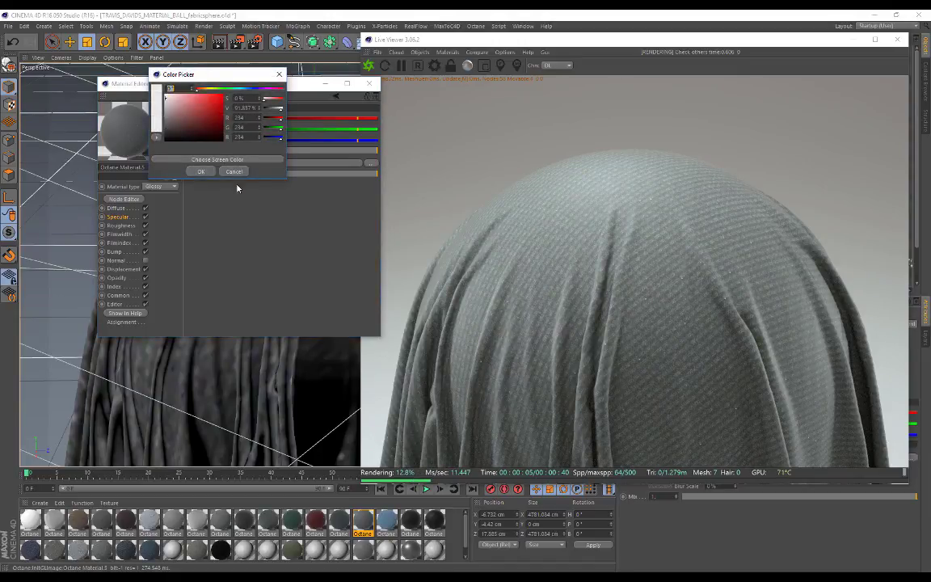
pyautogui.click(149, 251)
pyautogui.click(146, 260)
pyautogui.click(118, 217)
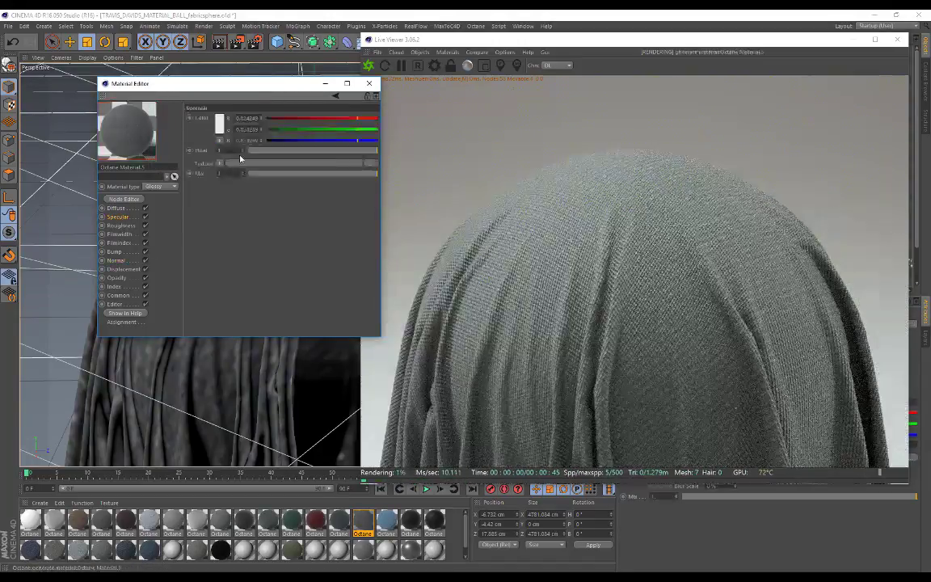
# Try a near-black grey Specular color with all RGB components at about 0.023.
pyautogui.click(219, 126)
pyautogui.moveTo(196, 83); pyautogui.dragTo(273, 96)
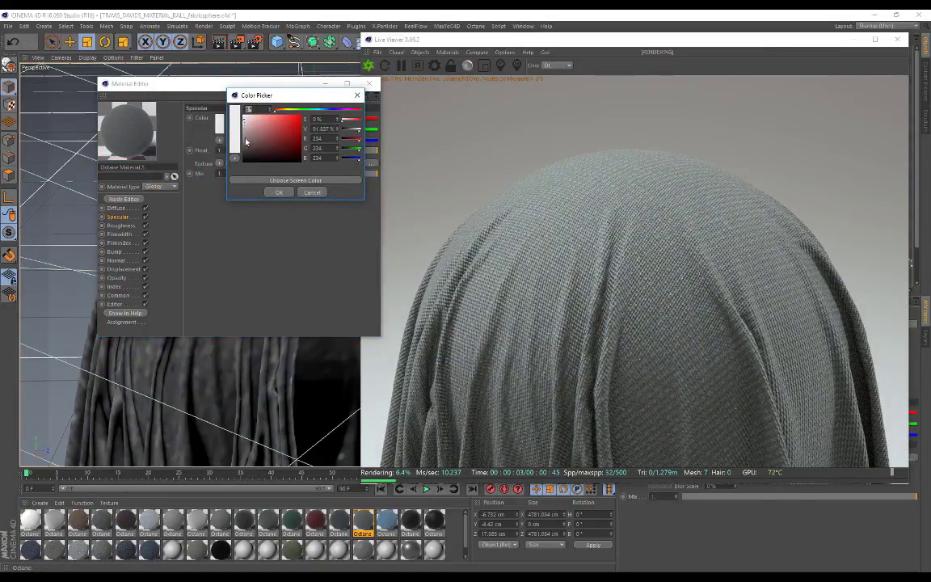
pyautogui.moveTo(246, 145); pyautogui.dragTo(235, 155)
pyautogui.click(277, 192)
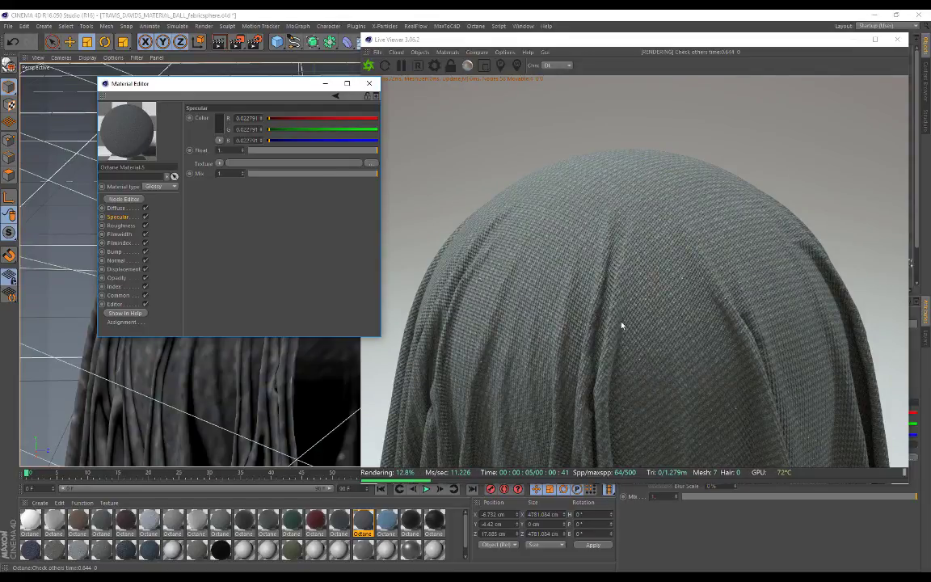
# Set the Specular color to a light grey with RGB values of 221, and close the Material Editor.
pyautogui.click(221, 130)
pyautogui.moveTo(181, 129); pyautogui.dragTo(164, 102)
pyautogui.click(201, 177)
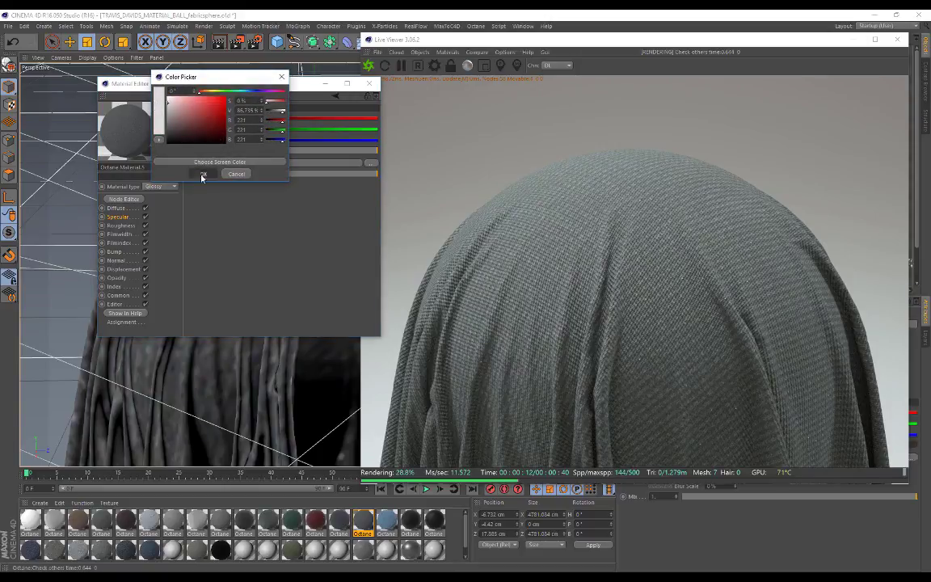
pyautogui.click(203, 175)
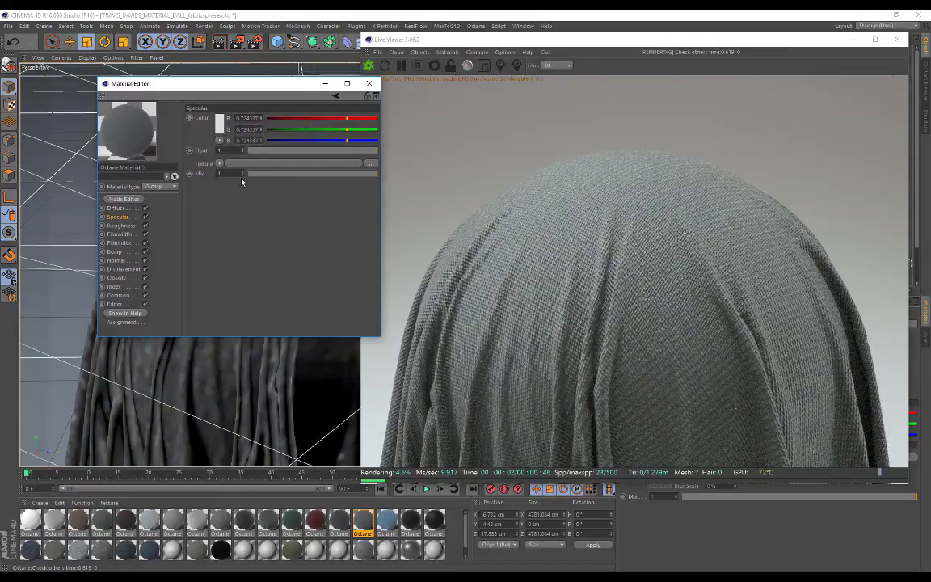
pyautogui.click(117, 208)
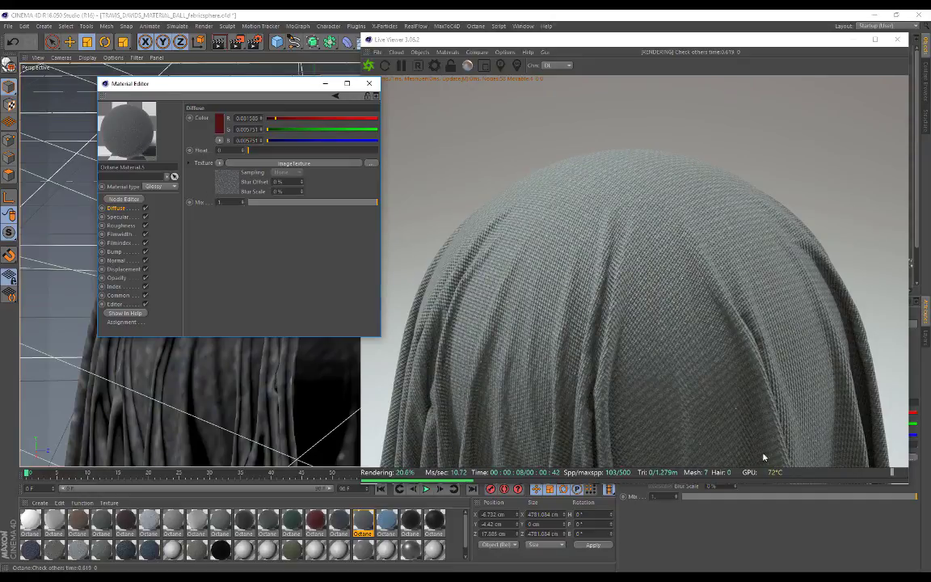
pyautogui.click(370, 83)
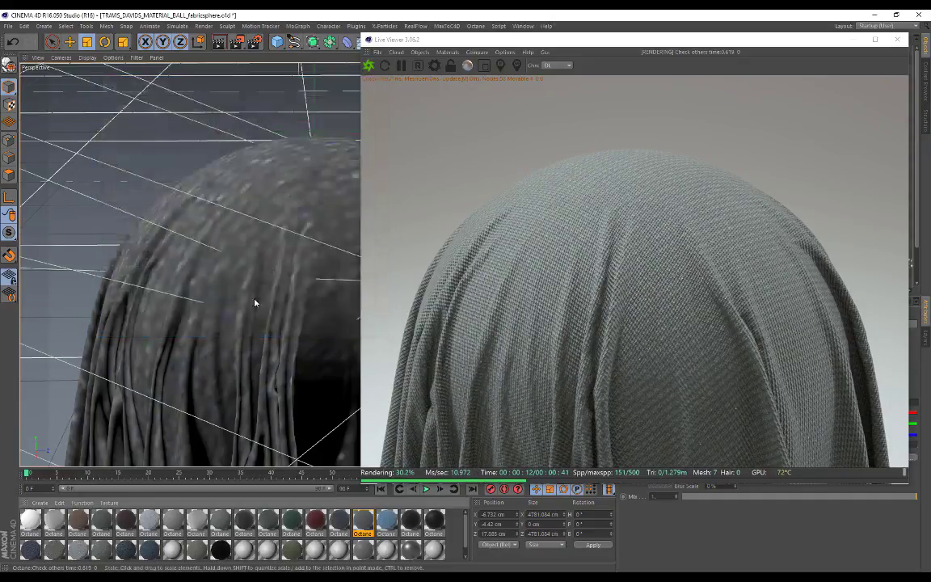
# Examine the fabric's weave and folds on the draped ball up close in the live render.
pyautogui.scroll(5, 294, 317)
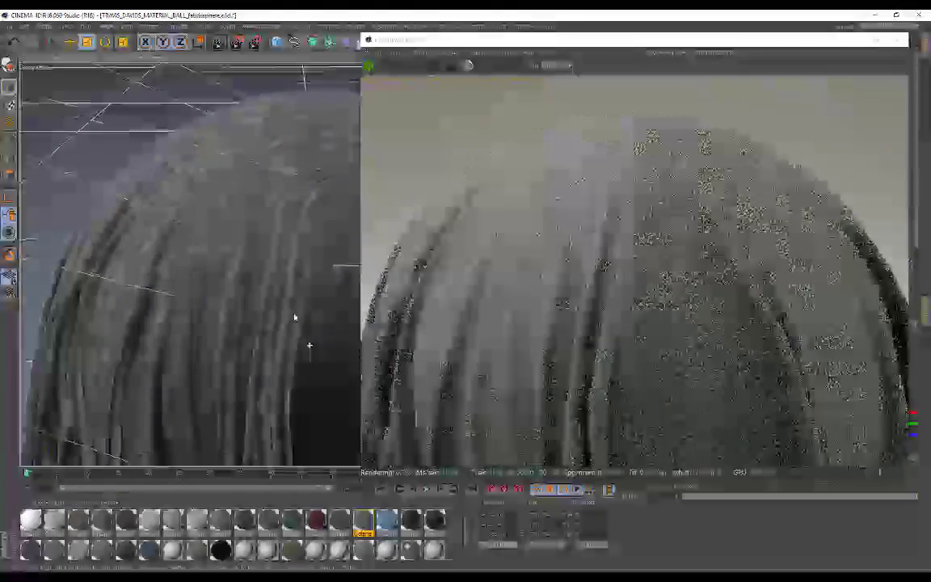
pyautogui.scroll(2, 294, 317)
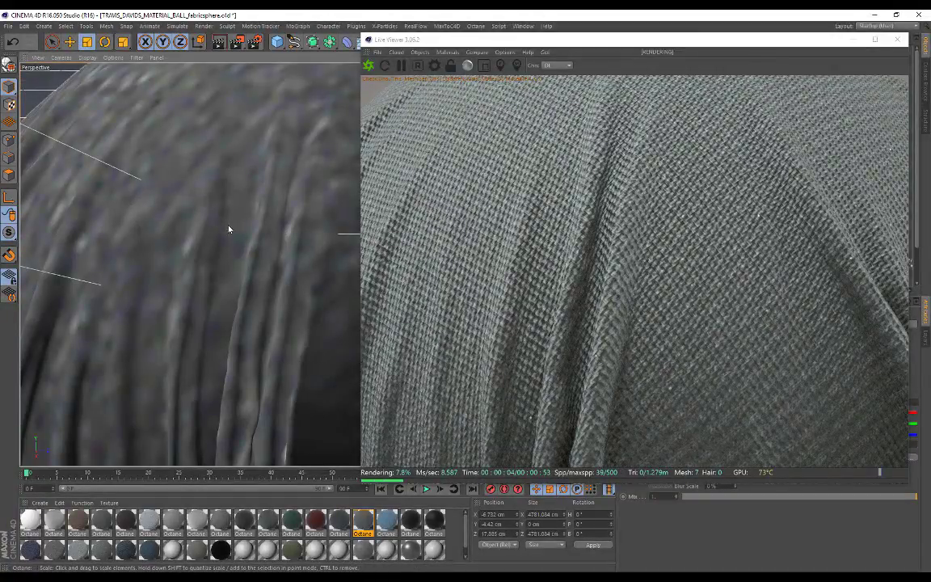
pyautogui.keyDown('alt'); pyautogui.moveTo(229, 228); pyautogui.dragTo(209, 217, button='middle'); pyautogui.keyUp('alt')
pyautogui.keyDown('alt'); pyautogui.moveTo(204, 223); pyautogui.dragTo(212, 270, button='right'); pyautogui.keyUp('alt')
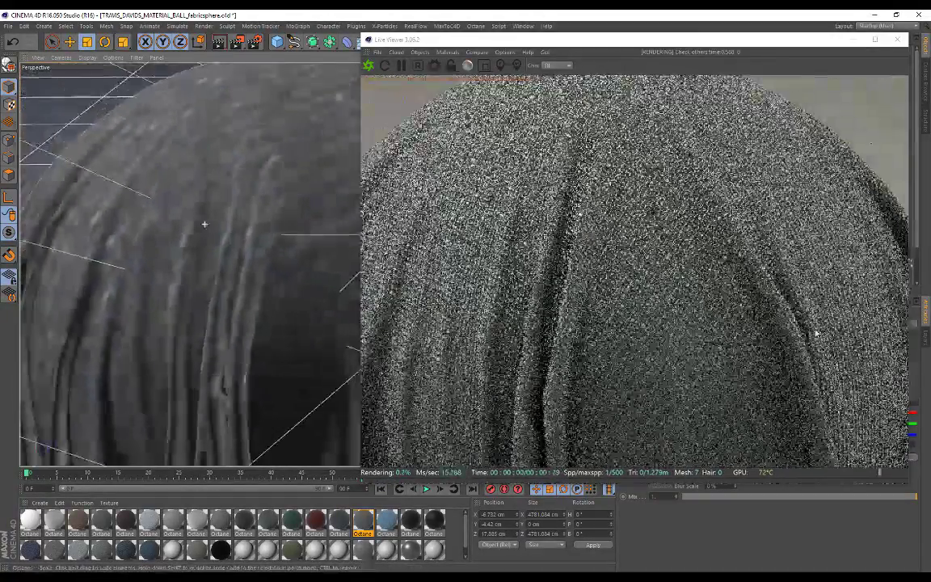
pyautogui.keyDown('alt'); pyautogui.moveTo(817, 333); pyautogui.dragTo(287, 251, button='right'); pyautogui.keyUp('alt')
pyautogui.keyDown('alt'); pyautogui.moveTo(178, 243); pyautogui.dragTo(317, 265, button='right'); pyautogui.keyUp('alt')
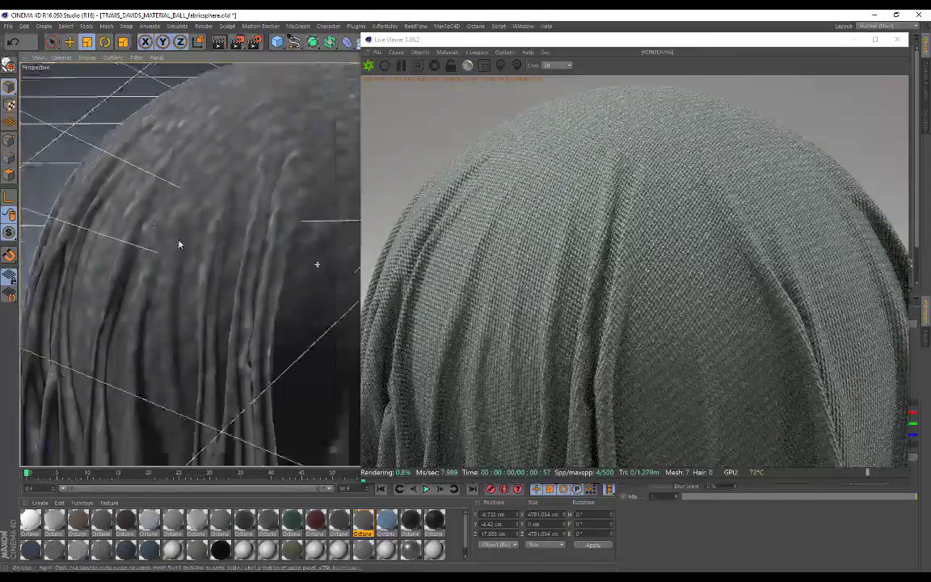
pyautogui.scroll(-3, 192, 249)
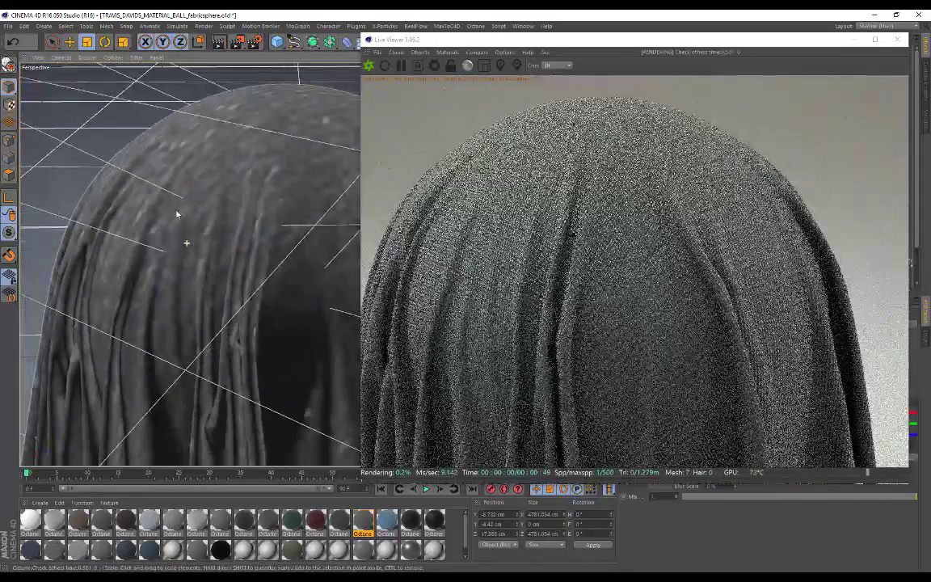
pyautogui.keyDown('alt'); pyautogui.moveTo(189, 214); pyautogui.dragTo(206, 221); pyautogui.keyUp('alt')
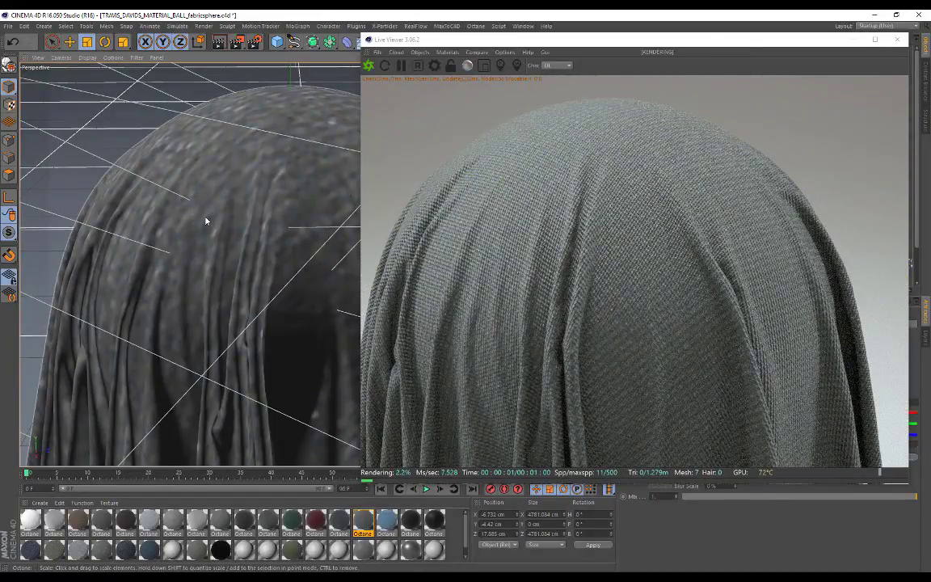
pyautogui.keyDown('alt'); pyautogui.moveTo(216, 225); pyautogui.dragTo(230, 225); pyautogui.keyUp('alt')
pyautogui.scroll(-1, 230, 227)
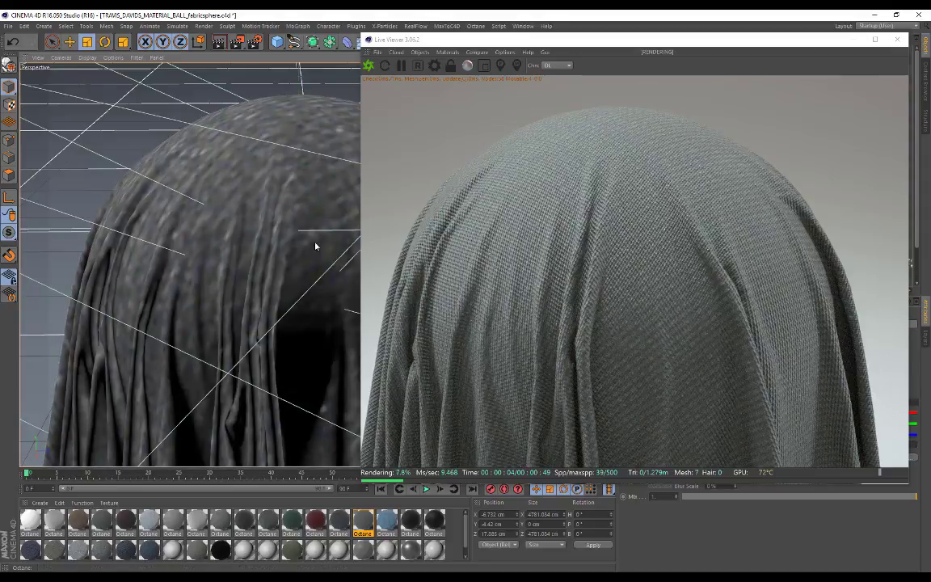
# Examine the whole draped fabric ball and its base from farther away and from a higher angle.
pyautogui.moveTo(275, 203)
pyautogui.keyDown('alt'); pyautogui.mouseDown()
pyautogui.moveTo(283, 229)
pyautogui.moveTo(285, 199)
pyautogui.mouseUp(); pyautogui.keyUp('alt')
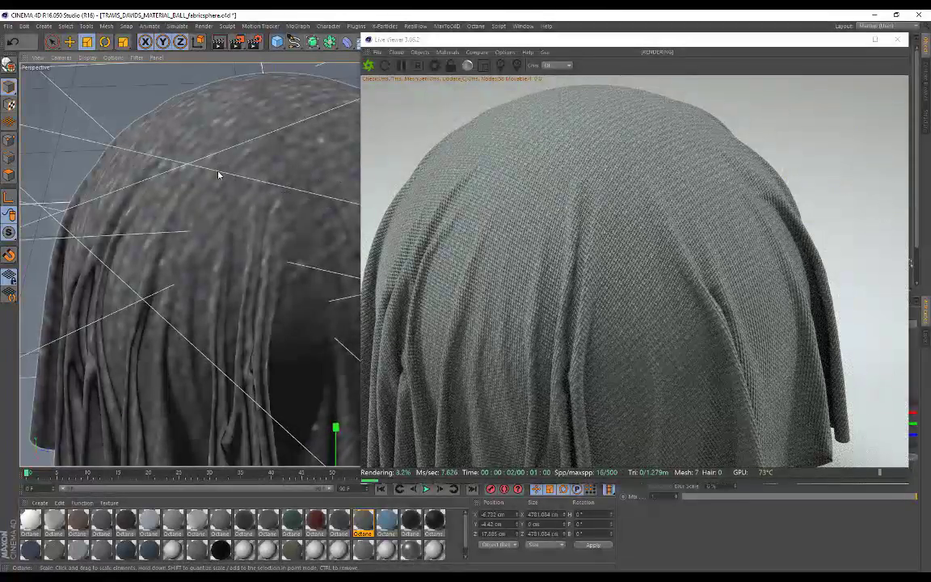
pyautogui.keyDown('alt'); pyautogui.moveTo(218, 173); pyautogui.dragTo(236, 192, button='right'); pyautogui.keyUp('alt')
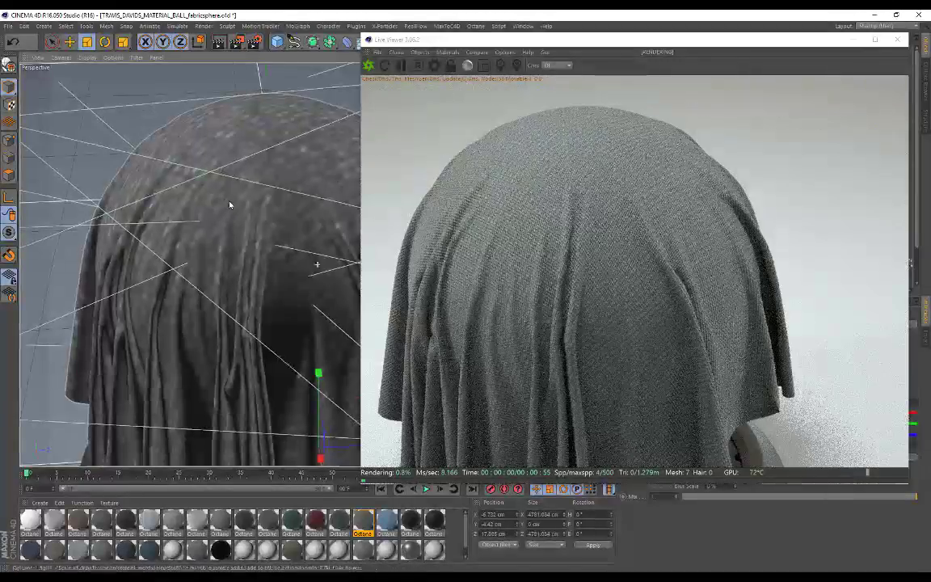
pyautogui.scroll(-1, 231, 205)
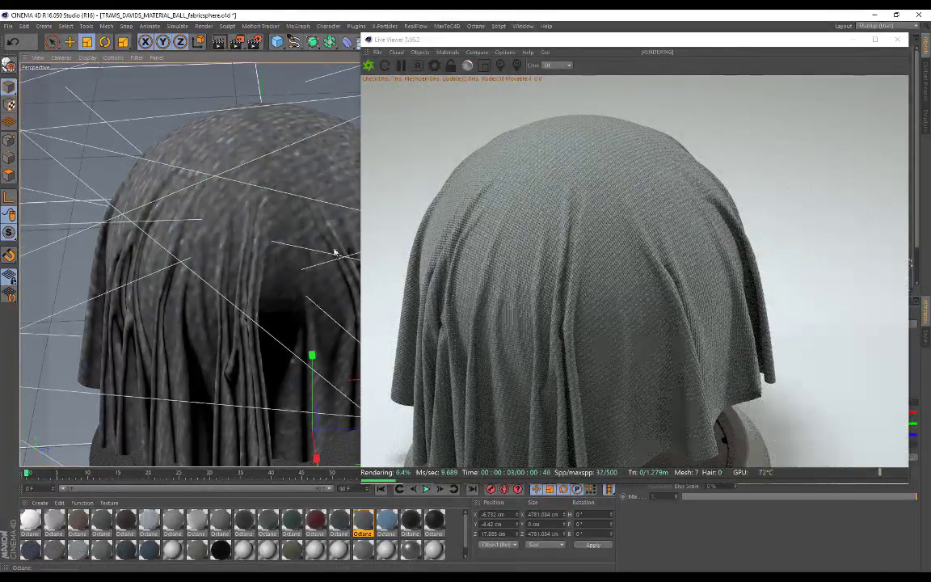
pyautogui.keyDown('alt'); pyautogui.moveTo(240, 215); pyautogui.dragTo(256, 213, button='middle'); pyautogui.keyUp('alt')
pyautogui.keyDown('alt'); pyautogui.moveTo(255, 213); pyautogui.dragTo(253, 209, button='right'); pyautogui.keyUp('alt')
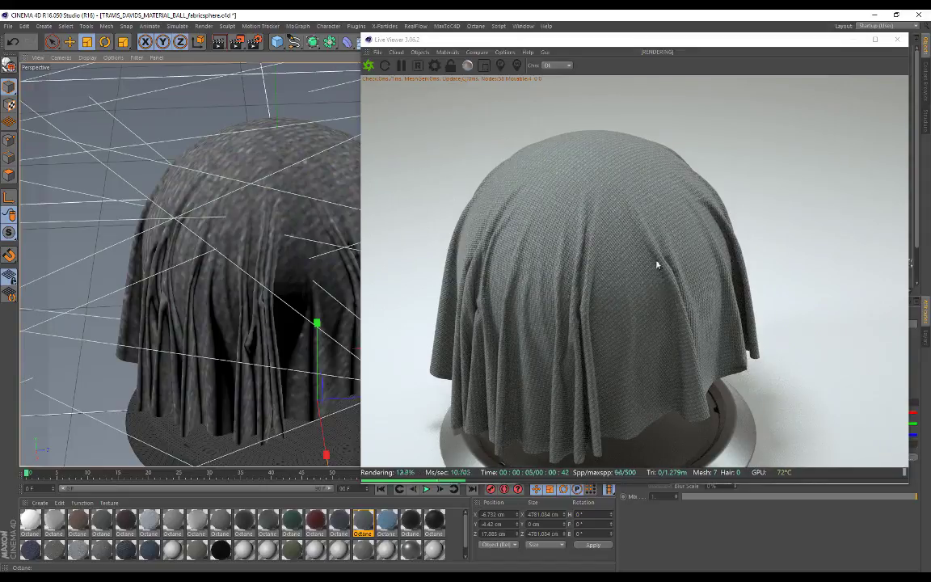
pyautogui.scroll(-2, 175, 225)
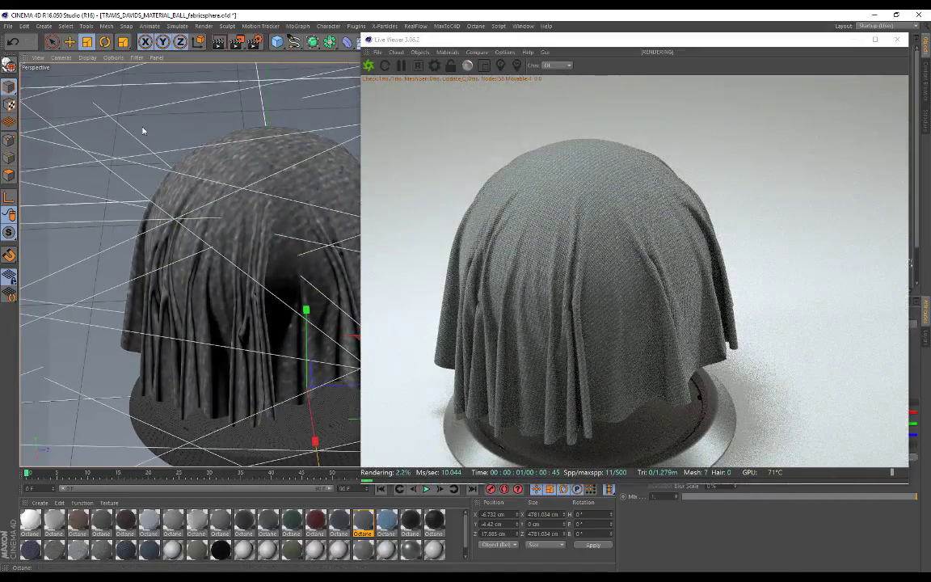
pyautogui.scroll(-1, 185, 243)
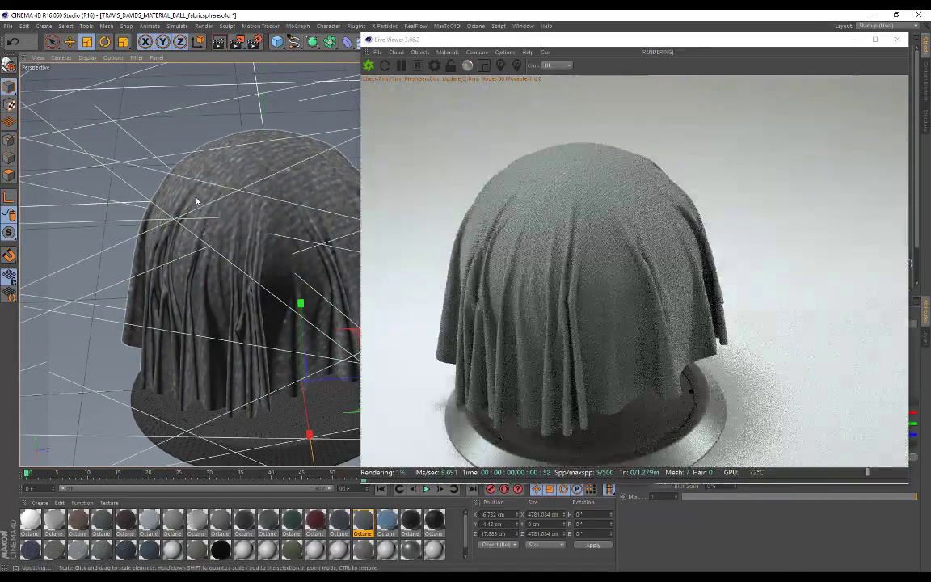
pyautogui.keyDown('alt'); pyautogui.moveTo(196, 201); pyautogui.dragTo(243, 212); pyautogui.keyUp('alt')
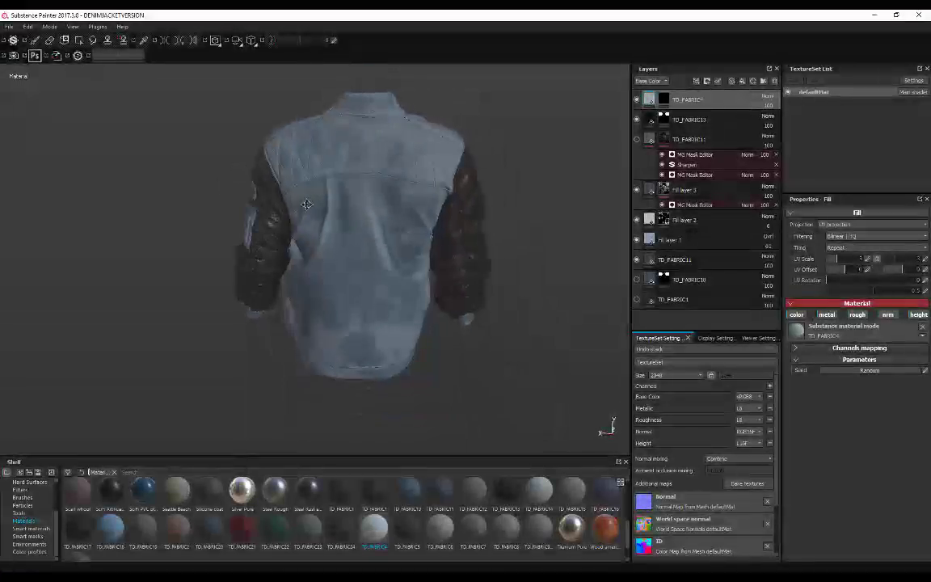
# Examine the denim back and the black sleeve of the jacket from the side and up close.
pyautogui.keyDown('alt'); pyautogui.moveTo(307, 205); pyautogui.dragTo(311, 218, button='middle'); pyautogui.keyUp('alt')
pyautogui.keyDown('alt'); pyautogui.moveTo(310, 218); pyautogui.dragTo(331, 193); pyautogui.keyUp('alt')
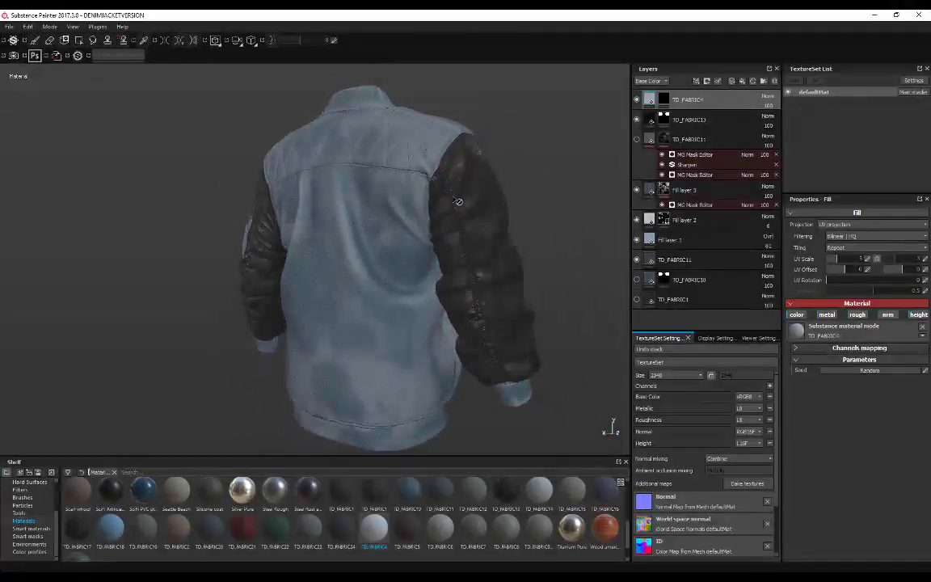
pyautogui.keyDown('alt'); pyautogui.moveTo(493, 173); pyautogui.dragTo(454, 167, button='middle'); pyautogui.keyUp('alt')
pyautogui.keyDown('alt'); pyautogui.moveTo(454, 166); pyautogui.dragTo(397, 280); pyautogui.keyUp('alt')
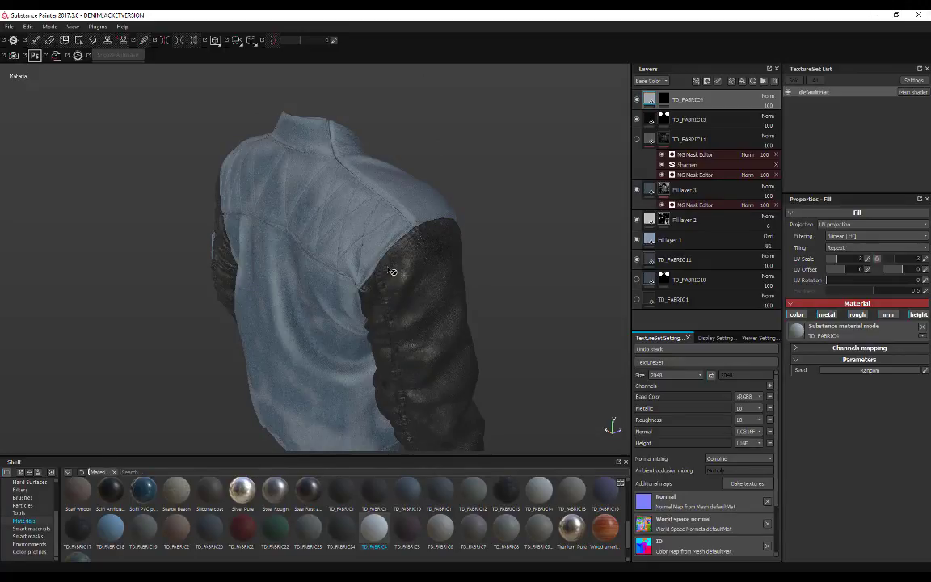
pyautogui.keyDown('alt'); pyautogui.moveTo(392, 273); pyautogui.dragTo(455, 245, button='right'); pyautogui.keyUp('alt')
pyautogui.moveTo(455, 245)
pyautogui.keyDown('alt'); pyautogui.mouseDown()
pyautogui.moveTo(334, 241)
pyautogui.moveTo(244, 157)
pyautogui.moveTo(369, 162)
pyautogui.moveTo(469, 214)
pyautogui.mouseUp(); pyautogui.keyUp('alt')
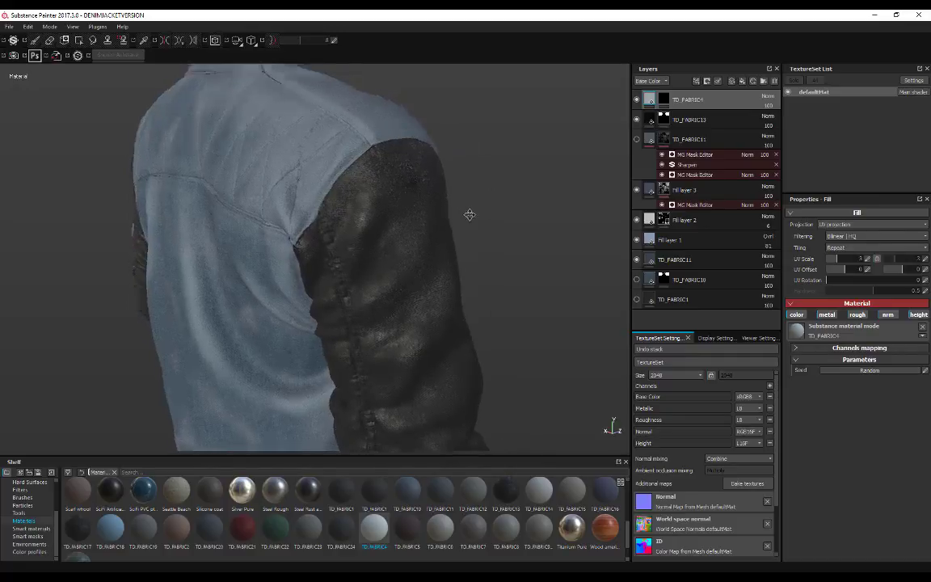
pyautogui.keyDown('alt'); pyautogui.moveTo(470, 214); pyautogui.dragTo(490, 284, button='middle'); pyautogui.keyUp('alt')
# Add the TD_FABRIC4 material as a new layer at the top of the stack and give it a black mask.
pyautogui.moveTo(368, 530); pyautogui.dragTo(680, 98)
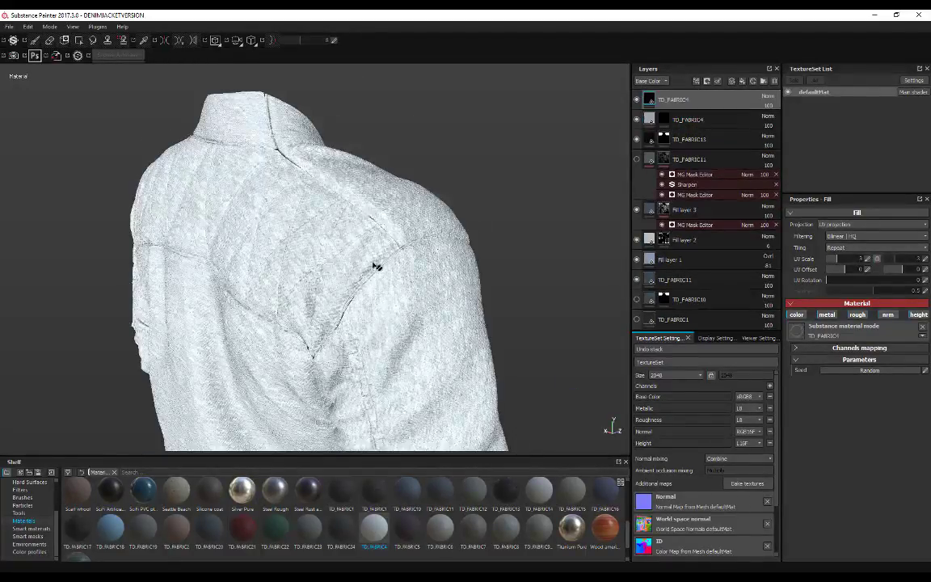
pyautogui.keyDown('alt'); pyautogui.moveTo(387, 266); pyautogui.dragTo(522, 162); pyautogui.keyUp('alt')
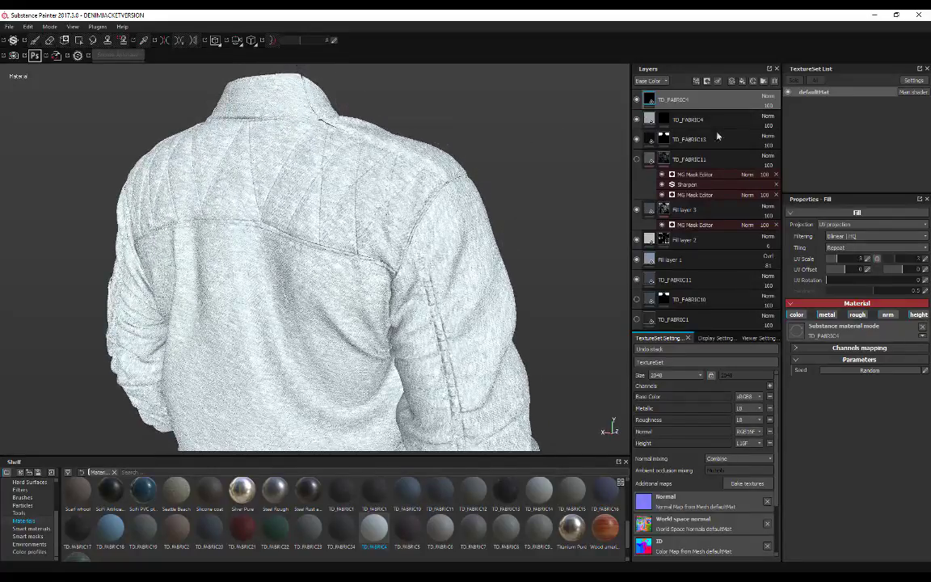
pyautogui.rightClick(670, 104)
pyautogui.click(700, 117)
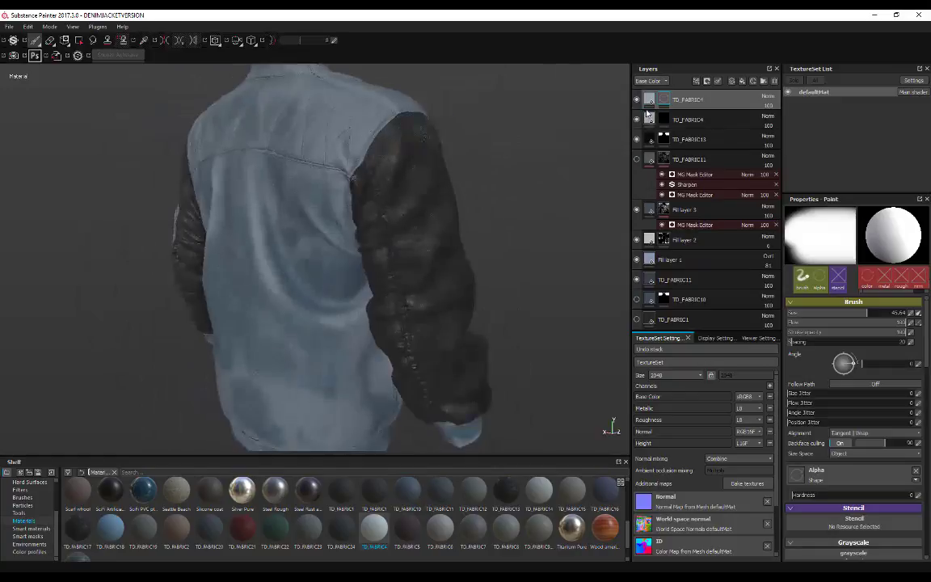
# Paint white in the new TD_FABRIC4 layer's mask over the right sleeve, shoulder and right half of the jacket's back.
pyautogui.keyDown('alt'); pyautogui.moveTo(506, 181); pyautogui.dragTo(485, 228); pyautogui.keyUp('alt')
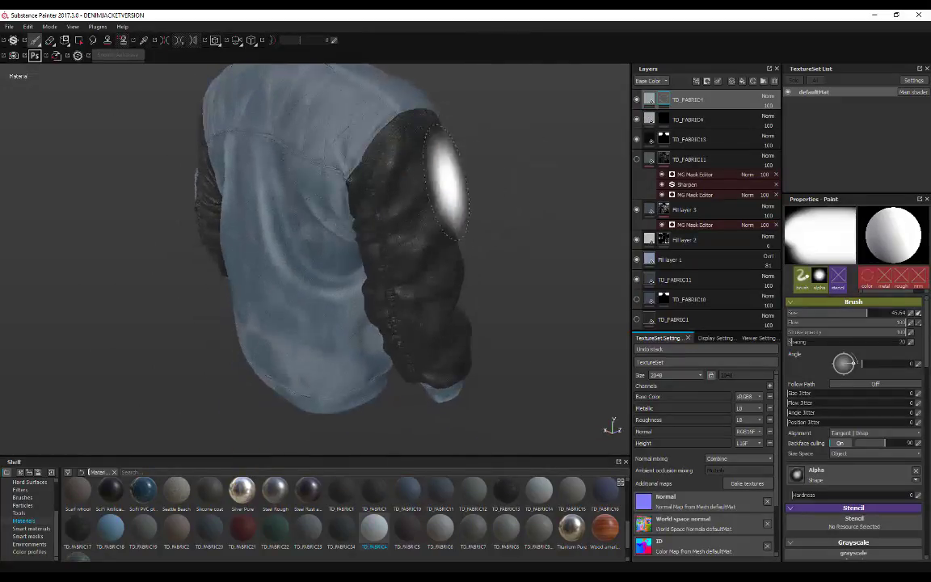
pyautogui.keyDown('alt'); pyautogui.moveTo(586, 215); pyautogui.dragTo(606, 168); pyautogui.keyUp('alt')
pyautogui.moveTo(380, 143)
pyautogui.mouseDown()
pyautogui.moveTo(414, 297)
pyautogui.moveTo(462, 388)
pyautogui.moveTo(483, 347)
pyautogui.mouseUp()
pyautogui.moveTo(369, 162)
pyautogui.mouseDown()
pyautogui.moveTo(356, 157)
pyautogui.moveTo(333, 315)
pyautogui.moveTo(338, 356)
pyautogui.moveTo(359, 176)
pyautogui.moveTo(356, 378)
pyautogui.mouseUp()
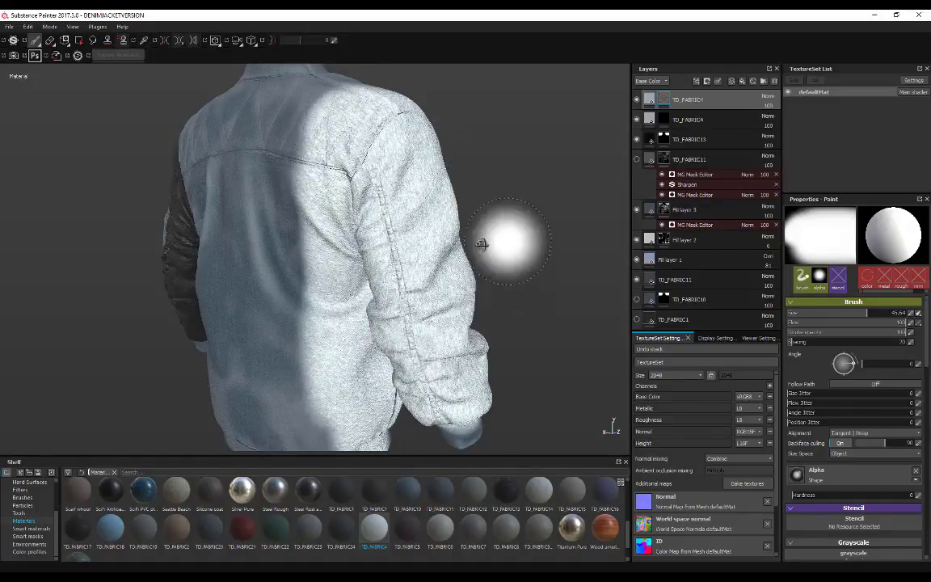
pyautogui.keyDown('alt'); pyautogui.moveTo(482, 245); pyautogui.dragTo(536, 229); pyautogui.keyUp('alt')
pyautogui.keyDown('alt'); pyautogui.moveTo(469, 184); pyautogui.dragTo(478, 197, button='right'); pyautogui.keyUp('alt')
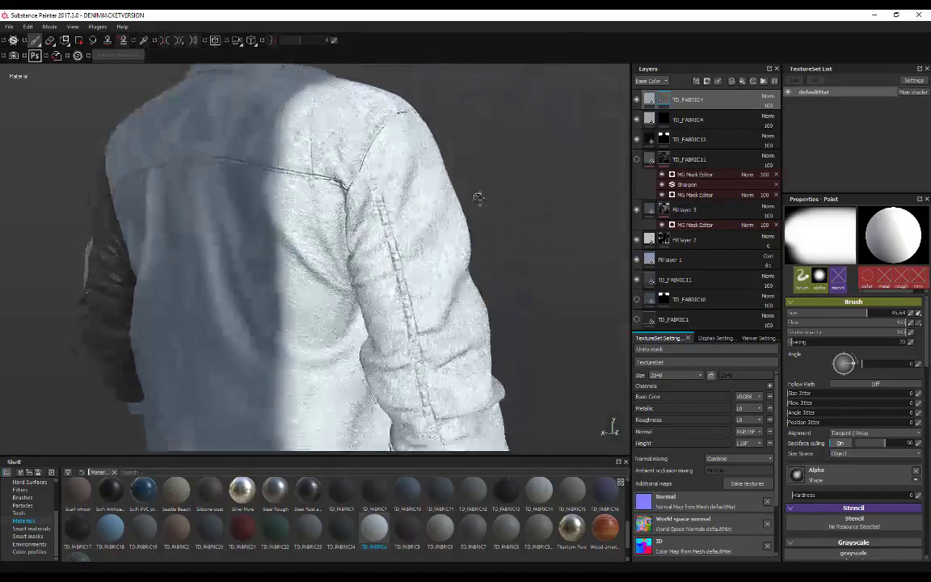
pyautogui.moveTo(477, 197)
pyautogui.keyDown('alt'); pyautogui.mouseDown()
pyautogui.moveTo(426, 162)
pyautogui.moveTo(528, 147)
pyautogui.mouseUp(); pyautogui.keyUp('alt')
pyautogui.keyDown('alt'); pyautogui.moveTo(424, 183); pyautogui.dragTo(522, 161); pyautogui.keyUp('alt')
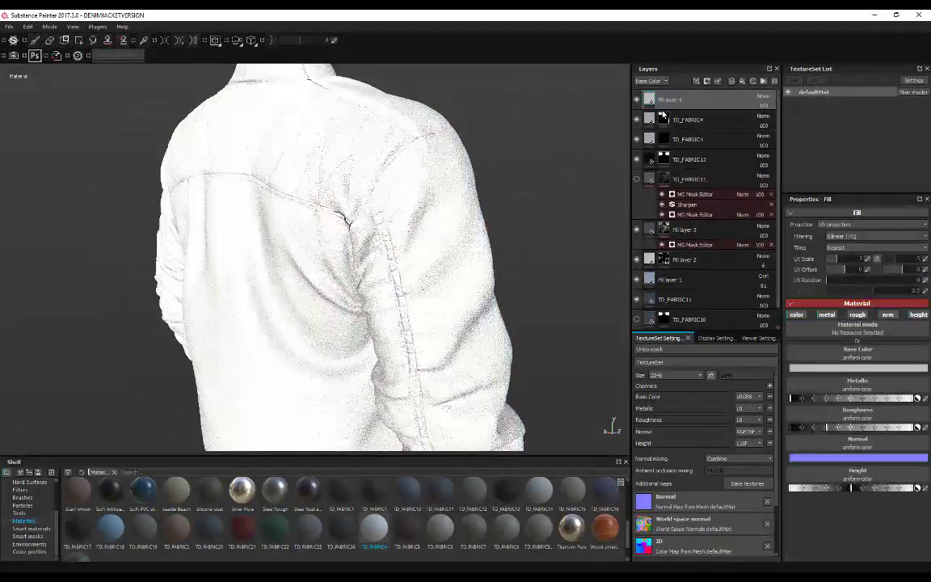
# Add a fill layer above the fabric with a black mask and set its blending mode to Overlay.
pyautogui.rightClick(672, 100)
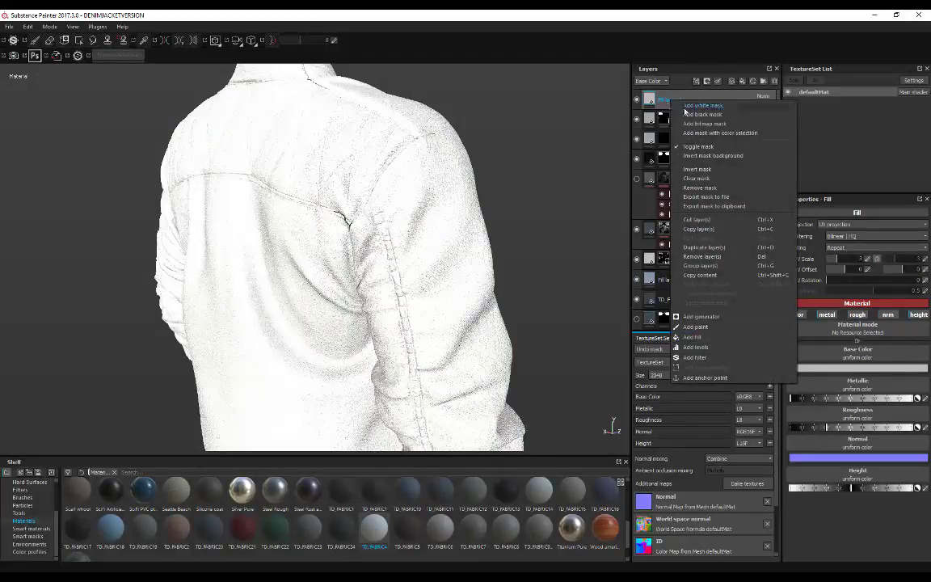
pyautogui.click(700, 114)
pyautogui.click(763, 97)
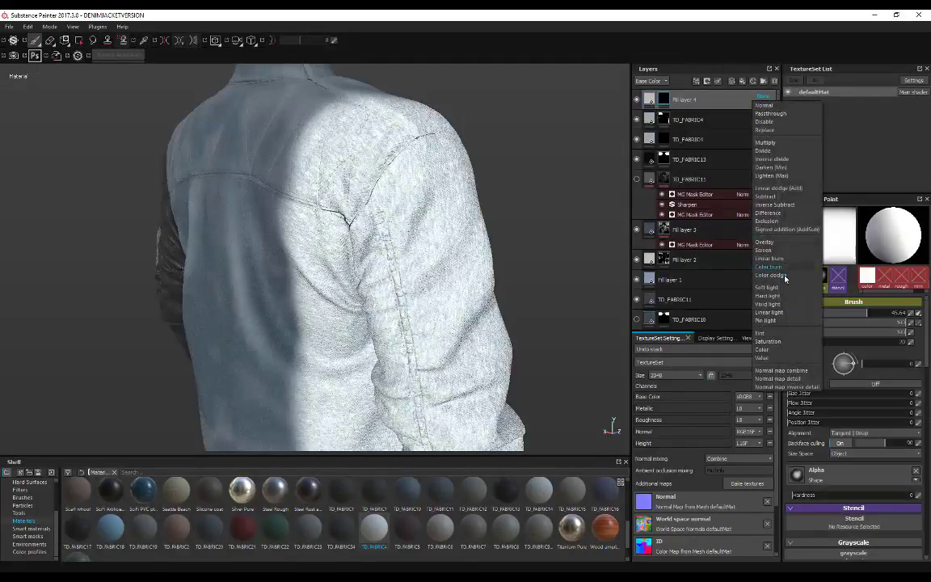
pyautogui.click(768, 242)
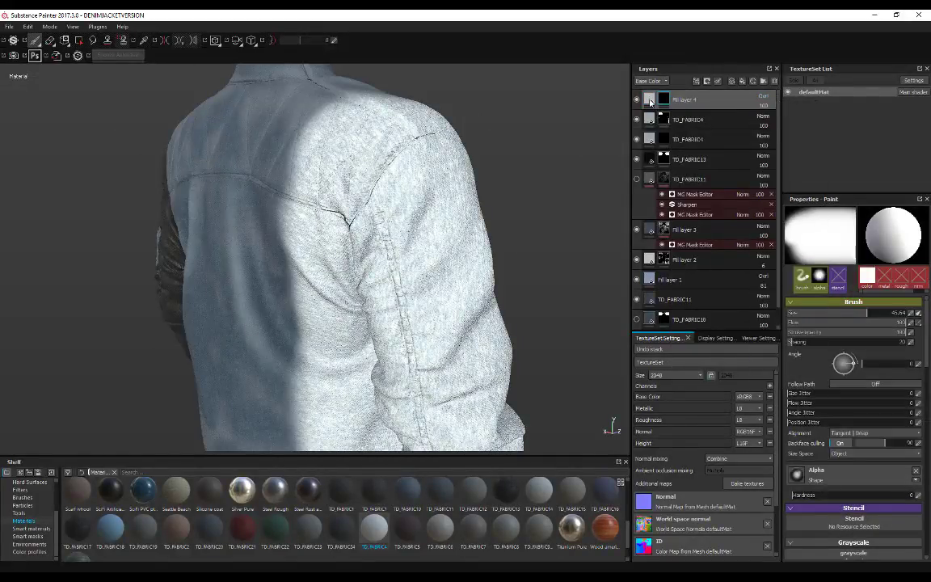
# Set the overlay fill layer's base color to a dark grey with RGB values of about 0.1.
pyautogui.click(650, 100)
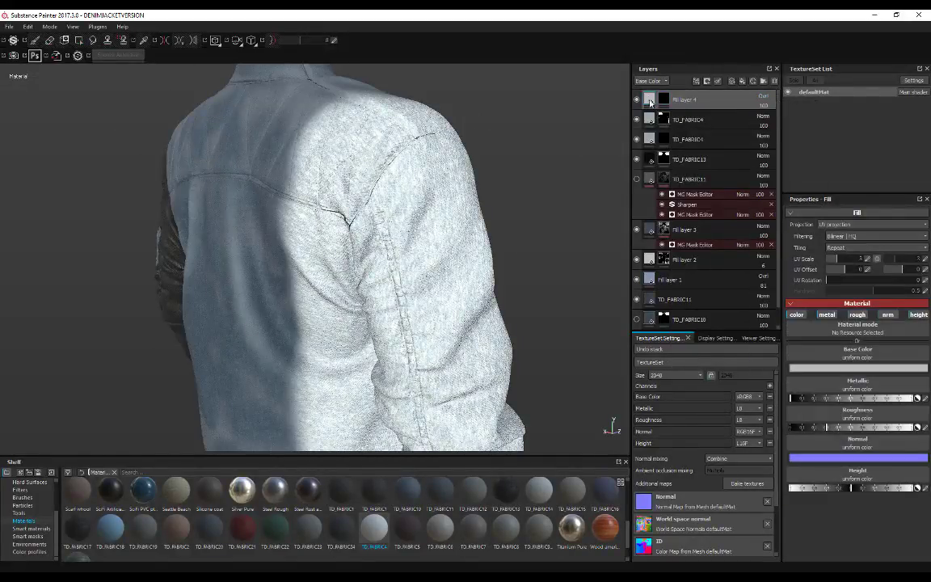
pyautogui.click(841, 368)
pyautogui.moveTo(777, 374); pyautogui.dragTo(763, 385)
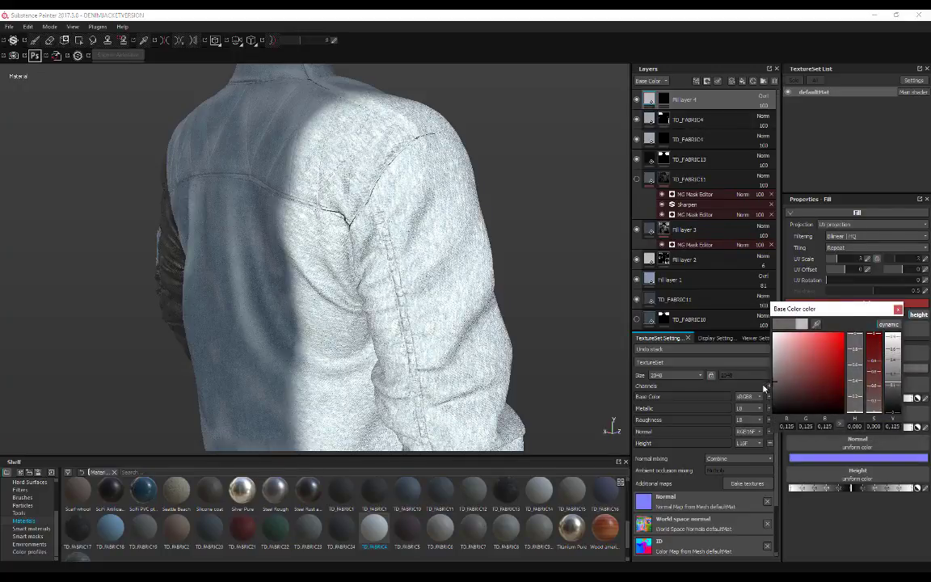
pyautogui.click(898, 310)
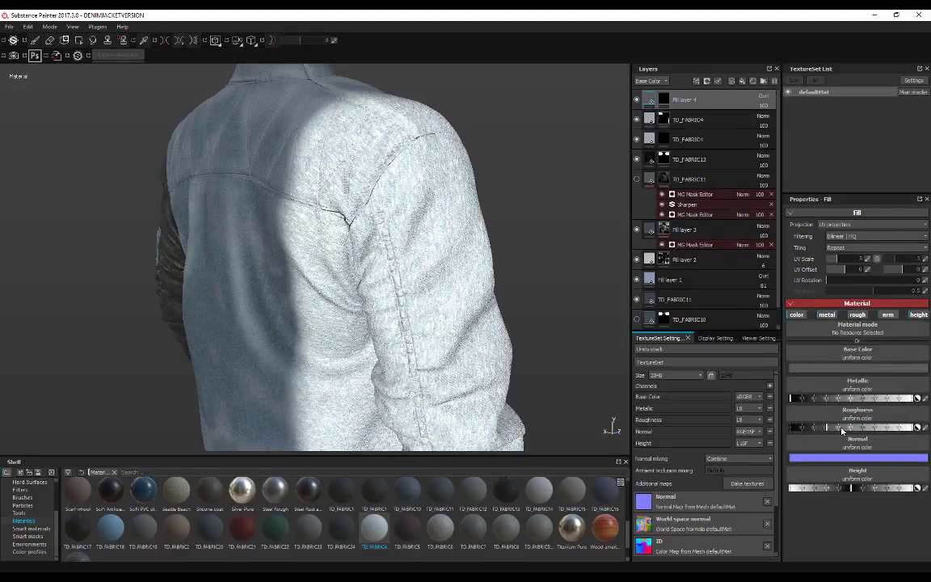
# Paint the overlay fill layer's mask over the right sleeve and shoulder, and raise the layer's roughness.
pyautogui.click(667, 102)
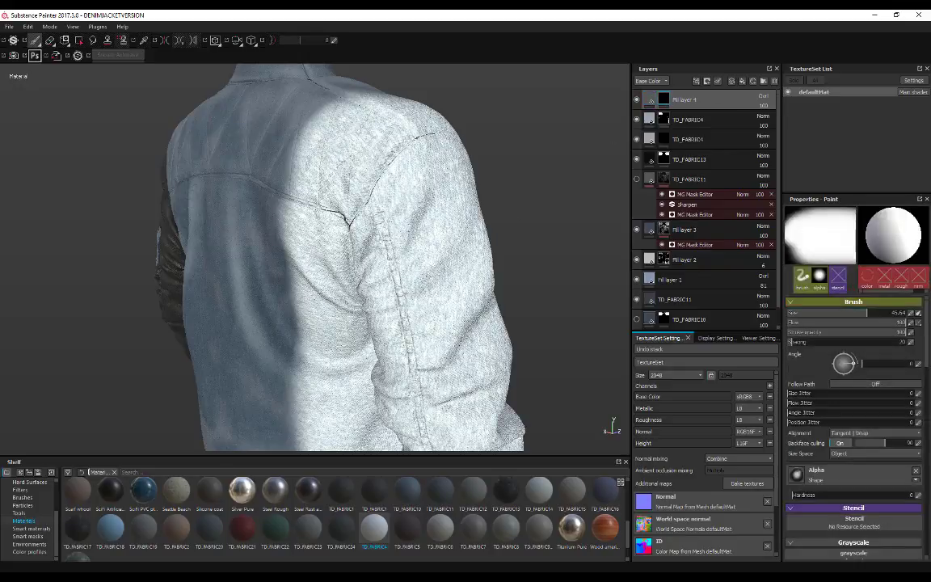
pyautogui.moveTo(387, 174)
pyautogui.mouseDown()
pyautogui.moveTo(411, 380)
pyautogui.moveTo(432, 191)
pyautogui.moveTo(453, 311)
pyautogui.moveTo(378, 174)
pyautogui.moveTo(348, 174)
pyautogui.mouseUp()
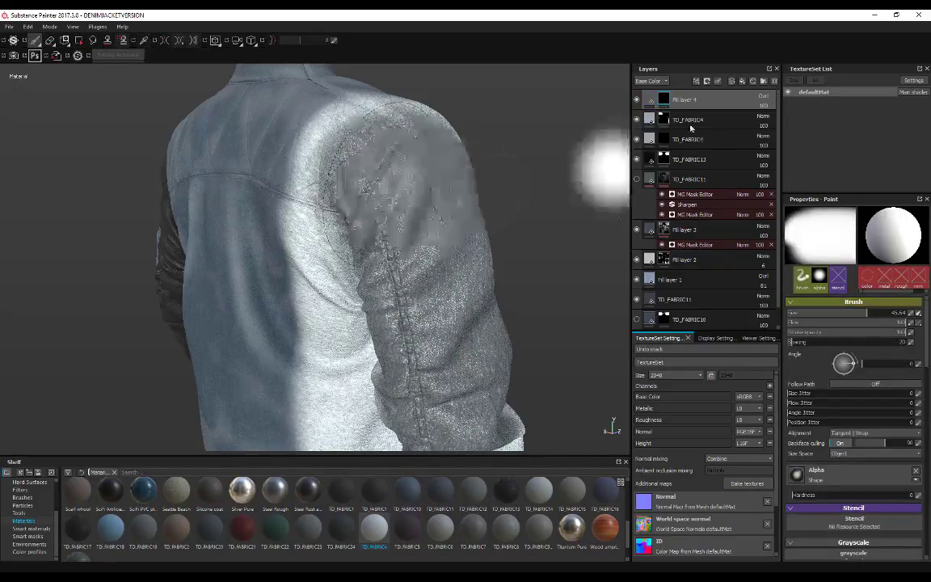
pyautogui.click(651, 102)
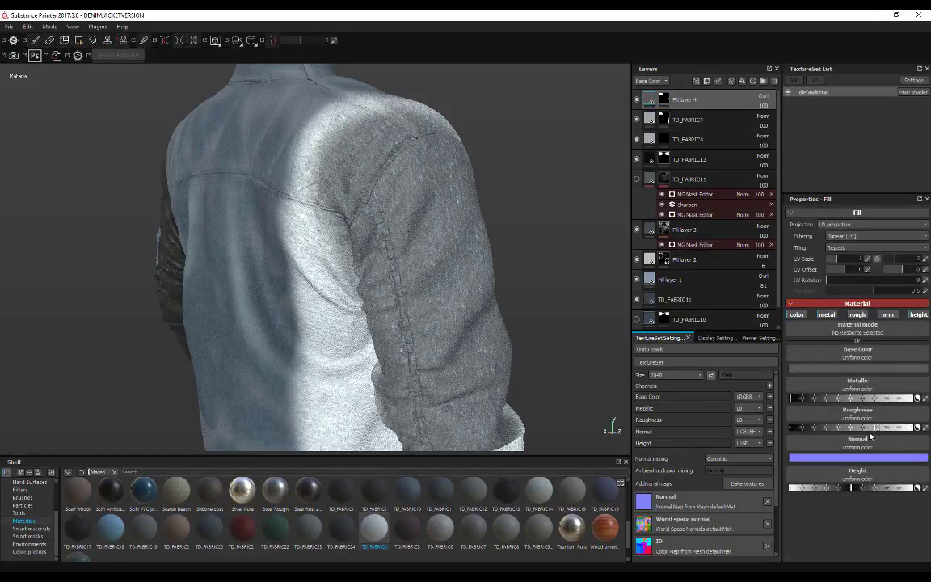
pyautogui.keyDown('alt'); pyautogui.moveTo(497, 138); pyautogui.dragTo(760, 112); pyautogui.keyUp('alt')
pyautogui.keyDown('alt'); pyautogui.moveTo(493, 210); pyautogui.dragTo(685, 120, button='right'); pyautogui.keyUp('alt')
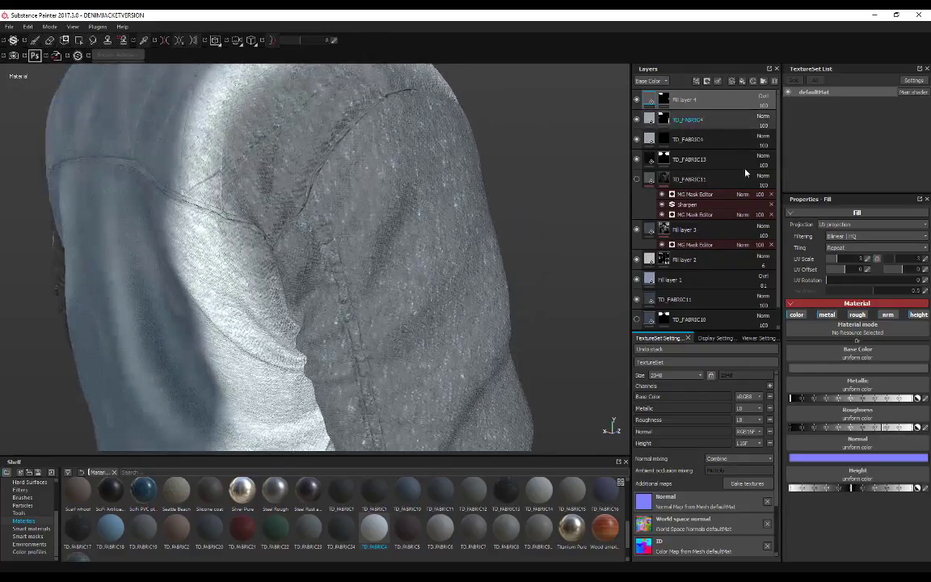
# Try a near-black base color with RGB values of 0.005 on the overlay fill layer and inspect the sleeve.
pyautogui.click(818, 369)
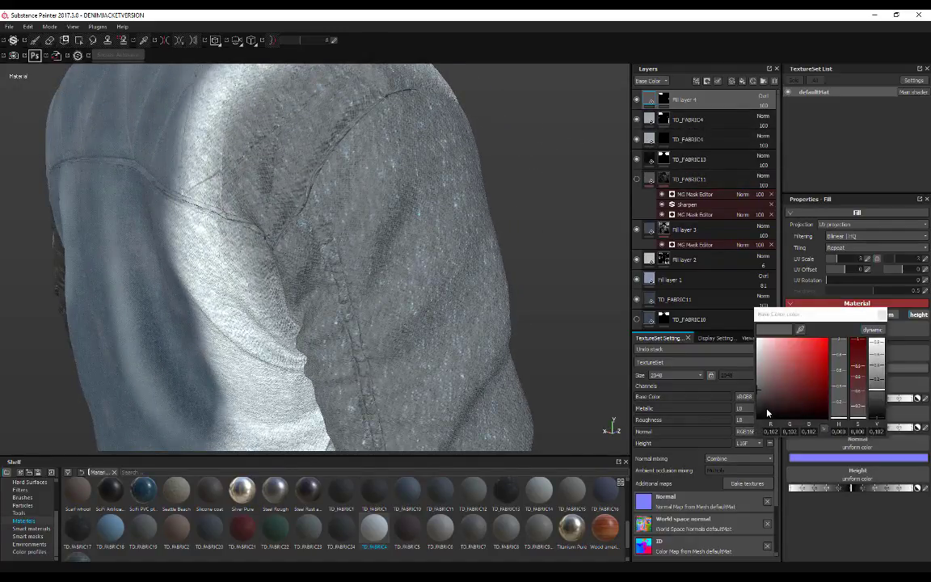
pyautogui.moveTo(767, 410); pyautogui.dragTo(747, 413)
pyautogui.keyDown('alt'); pyautogui.moveTo(415, 306); pyautogui.dragTo(531, 271, button='right'); pyautogui.keyUp('alt')
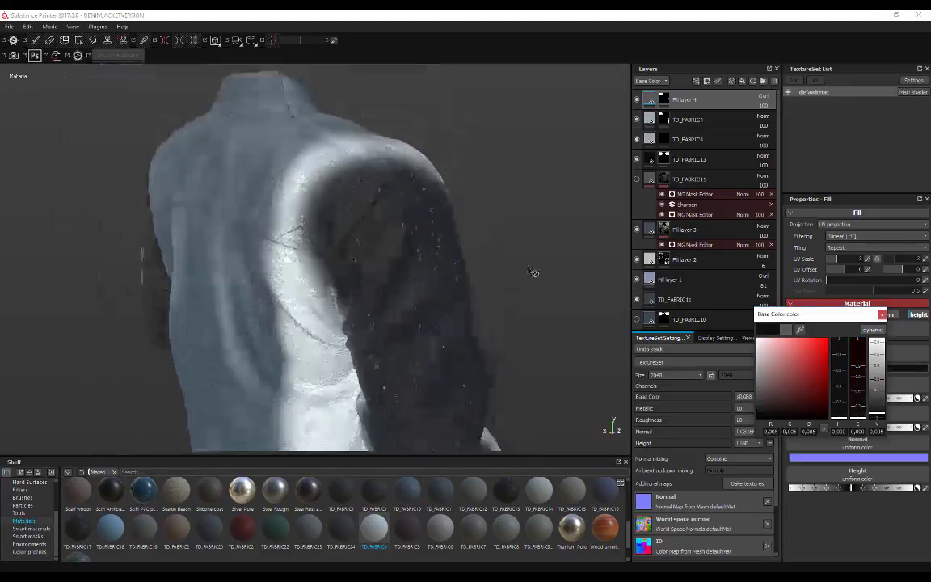
pyautogui.keyDown('alt'); pyautogui.moveTo(531, 273); pyautogui.dragTo(298, 249); pyautogui.keyUp('alt')
pyautogui.keyDown('alt'); pyautogui.moveTo(297, 249); pyautogui.dragTo(368, 84, button='middle'); pyautogui.keyUp('alt')
pyautogui.keyDown('alt'); pyautogui.moveTo(367, 84); pyautogui.dragTo(306, 178, button='right'); pyautogui.keyUp('alt')
pyautogui.keyDown('alt'); pyautogui.moveTo(305, 179); pyautogui.dragTo(431, 197); pyautogui.keyUp('alt')
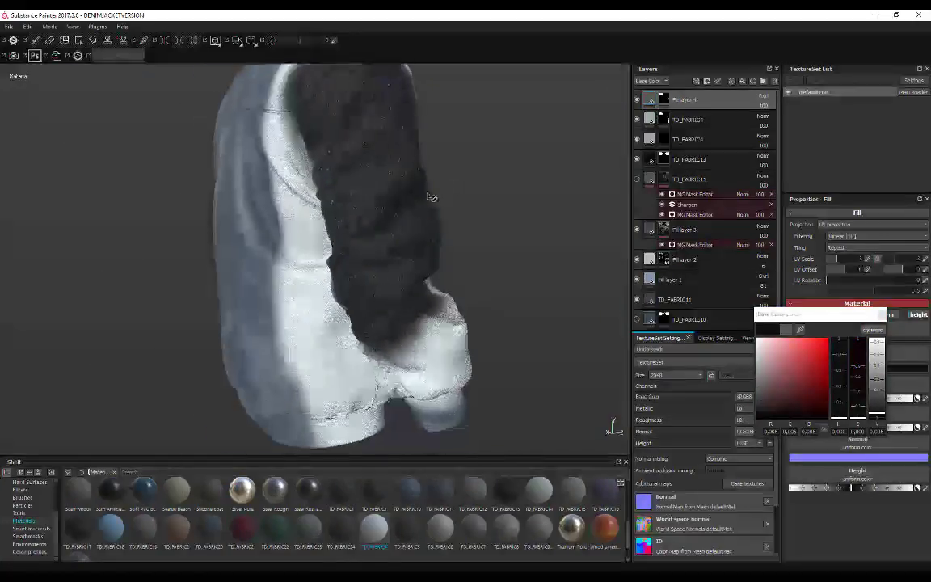
pyautogui.keyDown('alt'); pyautogui.moveTo(431, 198); pyautogui.dragTo(503, 212, button='right'); pyautogui.keyUp('alt')
pyautogui.keyDown('alt'); pyautogui.moveTo(502, 212); pyautogui.dragTo(452, 202); pyautogui.keyUp('alt')
pyautogui.keyDown('alt'); pyautogui.moveTo(453, 202); pyautogui.dragTo(370, 170, button='right'); pyautogui.keyUp('alt')
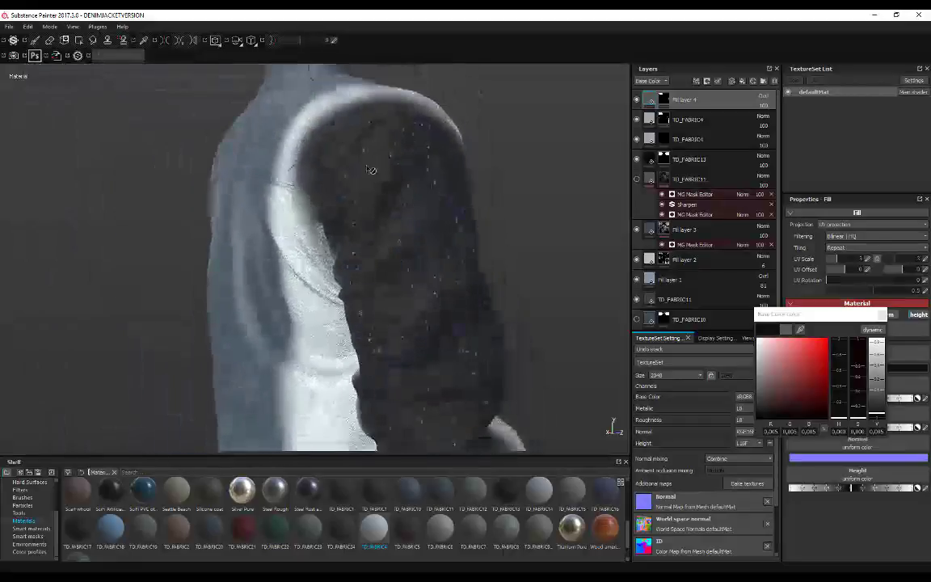
pyautogui.keyDown('alt'); pyautogui.moveTo(370, 170); pyautogui.dragTo(415, 195); pyautogui.keyUp('alt')
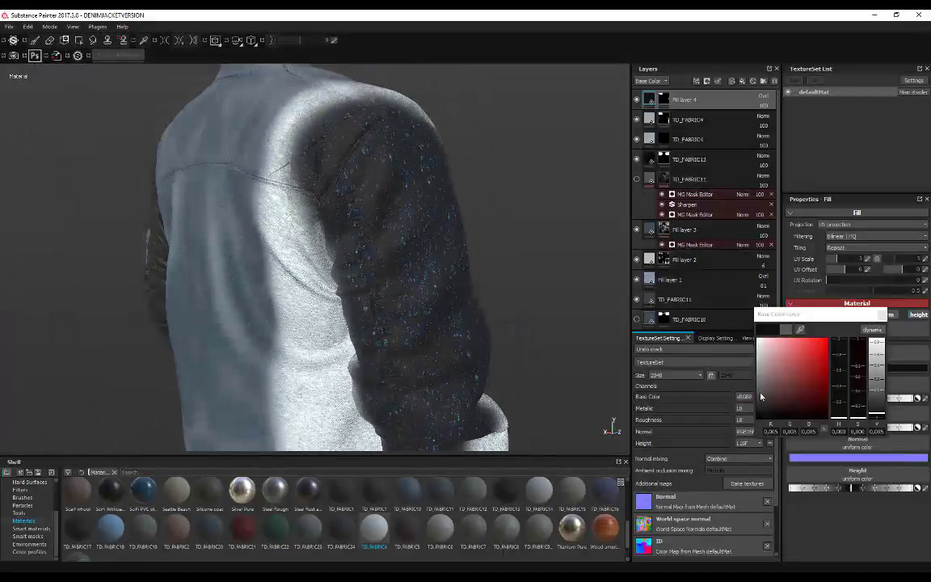
# Set the overlay fill layer's base color to a grey with RGB values of about 0.134 and its opacity to 84.
pyautogui.moveTo(761, 396); pyautogui.dragTo(747, 390)
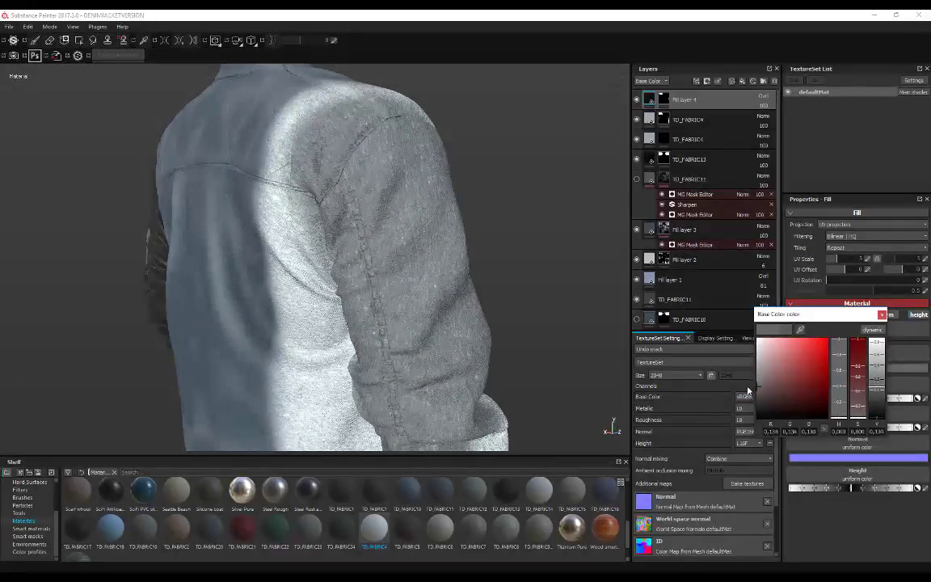
pyautogui.click(882, 315)
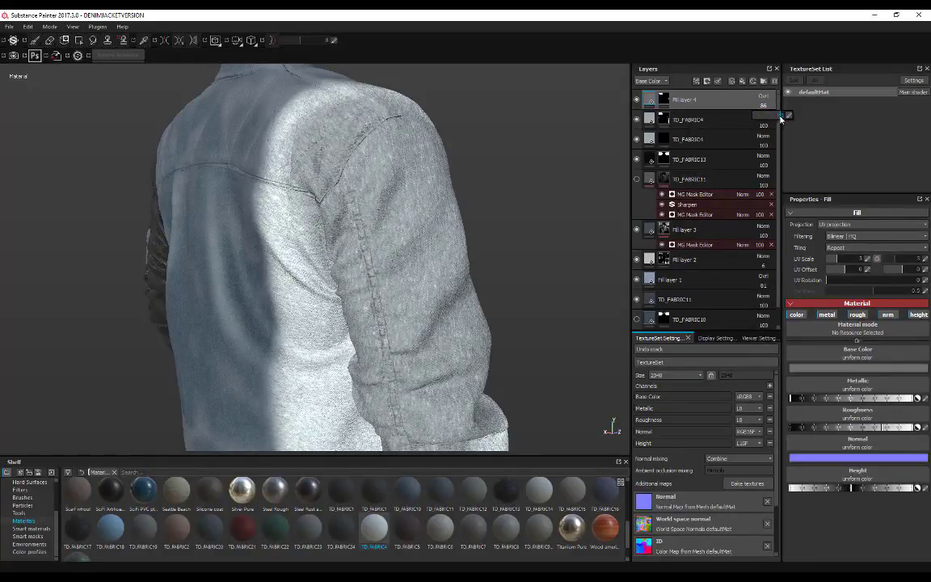
# Paint the overlay fill layer's mask over the remaining bright fabric on the shoulder, back and sleeve.
pyautogui.click(665, 100)
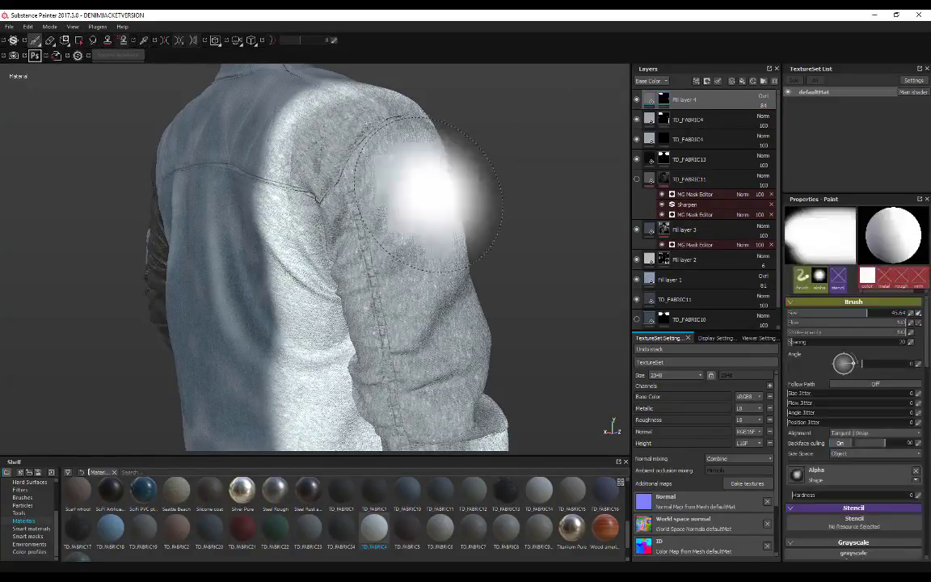
pyautogui.scroll(-2, 426, 186)
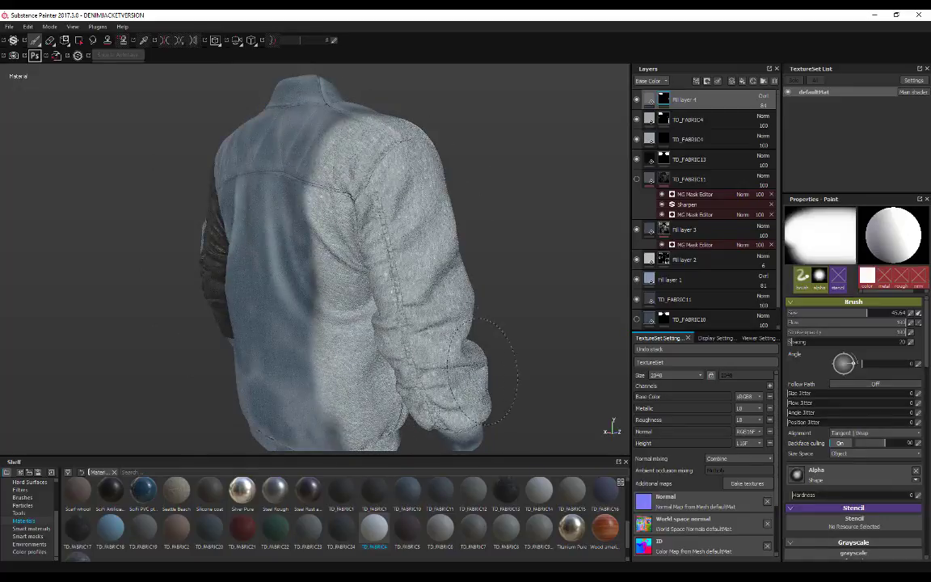
pyautogui.keyDown('alt'); pyautogui.moveTo(507, 217); pyautogui.dragTo(405, 208); pyautogui.keyUp('alt')
pyautogui.moveTo(259, 184)
pyautogui.keyDown('alt'); pyautogui.mouseDown()
pyautogui.moveTo(518, 249)
pyautogui.moveTo(594, 234)
pyautogui.mouseUp(); pyautogui.keyUp('alt')
pyautogui.moveTo(317, 166)
pyautogui.keyDown('alt'); pyautogui.mouseDown()
pyautogui.moveTo(201, 183)
pyautogui.moveTo(370, 231)
pyautogui.mouseUp(); pyautogui.keyUp('alt')
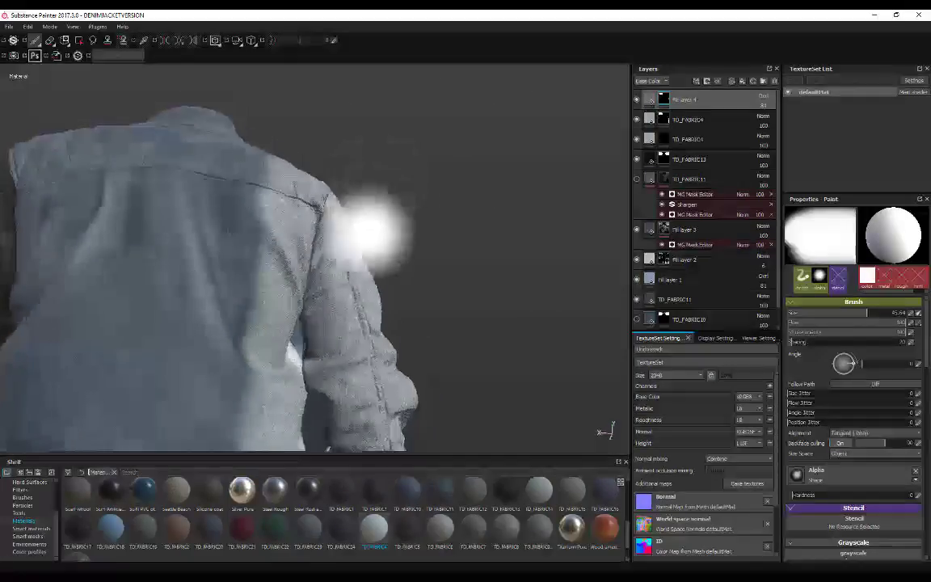
# Examine the grey-tinted fabric on the sleeve and back of the jacket from several angles and distances.
pyautogui.scroll(-3, 370, 231)
pyautogui.keyDown('alt'); pyautogui.moveTo(487, 171); pyautogui.dragTo(333, 233); pyautogui.keyUp('alt')
pyautogui.scroll(2, 487, 147)
pyautogui.keyDown('alt'); pyautogui.moveTo(364, 176); pyautogui.dragTo(274, 207, button='middle'); pyautogui.keyUp('alt')
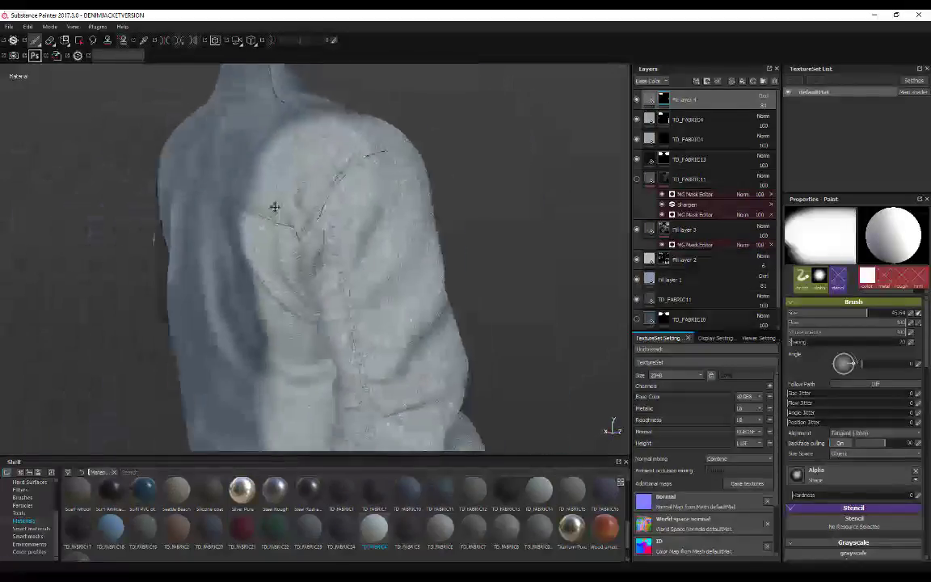
pyautogui.scroll(2, 273, 190)
pyautogui.keyDown('alt'); pyautogui.moveTo(242, 169); pyautogui.dragTo(338, 180, button='middle'); pyautogui.keyUp('alt')
pyautogui.scroll(-3, 368, 193)
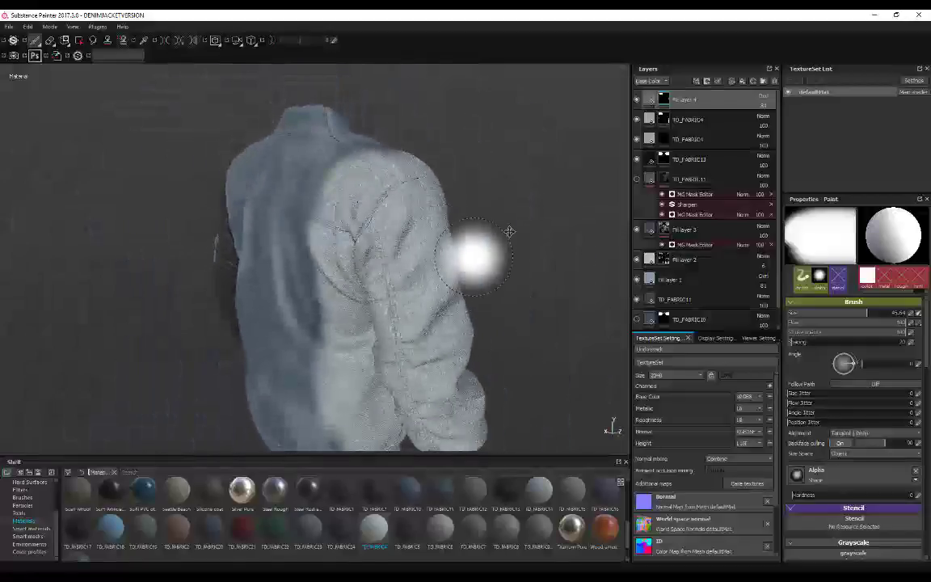
pyautogui.keyDown('alt'); pyautogui.moveTo(474, 255); pyautogui.dragTo(534, 232, button='middle'); pyautogui.keyUp('alt')
pyautogui.scroll(-1, 517, 235)
pyautogui.keyDown('alt'); pyautogui.moveTo(295, 262); pyautogui.dragTo(473, 212); pyautogui.keyUp('alt')
pyautogui.scroll(3, 505, 235)
pyautogui.scroll(-1, 473, 212)
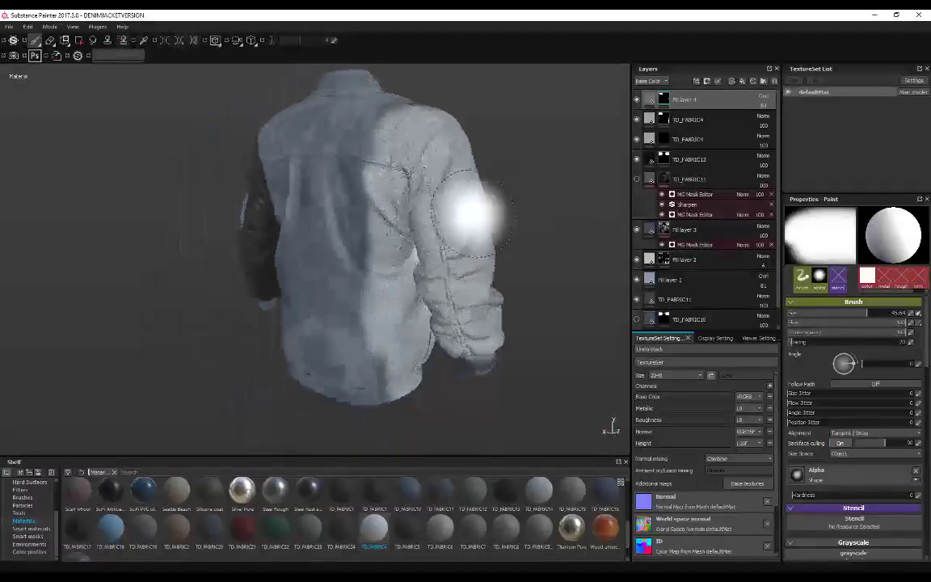
pyautogui.scroll(2, 476, 211)
pyautogui.keyDown('alt'); pyautogui.moveTo(490, 206); pyautogui.dragTo(510, 221, button='middle'); pyautogui.keyUp('alt')
pyautogui.scroll(-1, 503, 254)
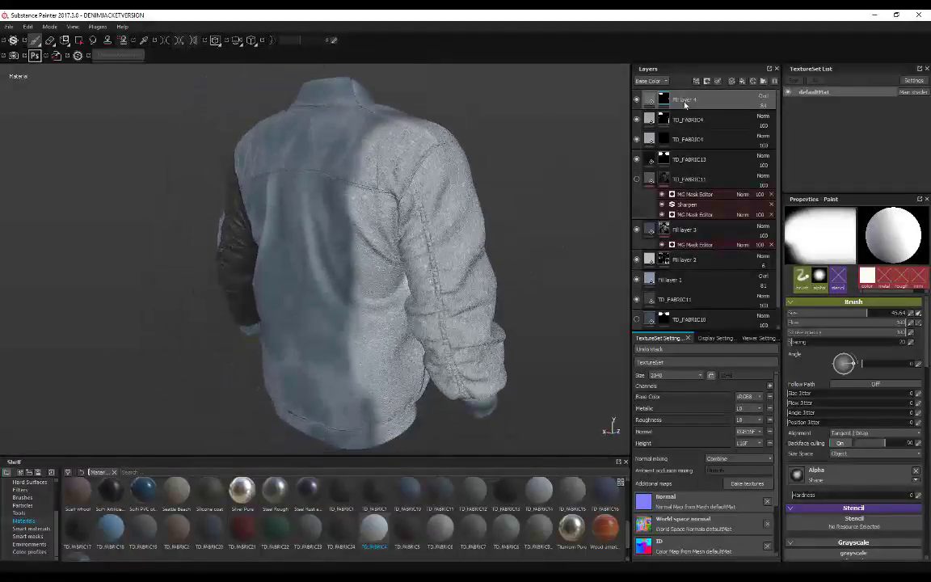
pyautogui.moveTo(526, 200)
pyautogui.keyDown('alt'); pyautogui.mouseDown()
pyautogui.moveTo(265, 177)
pyautogui.moveTo(481, 200)
pyautogui.mouseUp(); pyautogui.keyUp('alt')
pyautogui.keyDown('alt'); pyautogui.moveTo(198, 212); pyautogui.dragTo(245, 153); pyautogui.keyUp('alt')
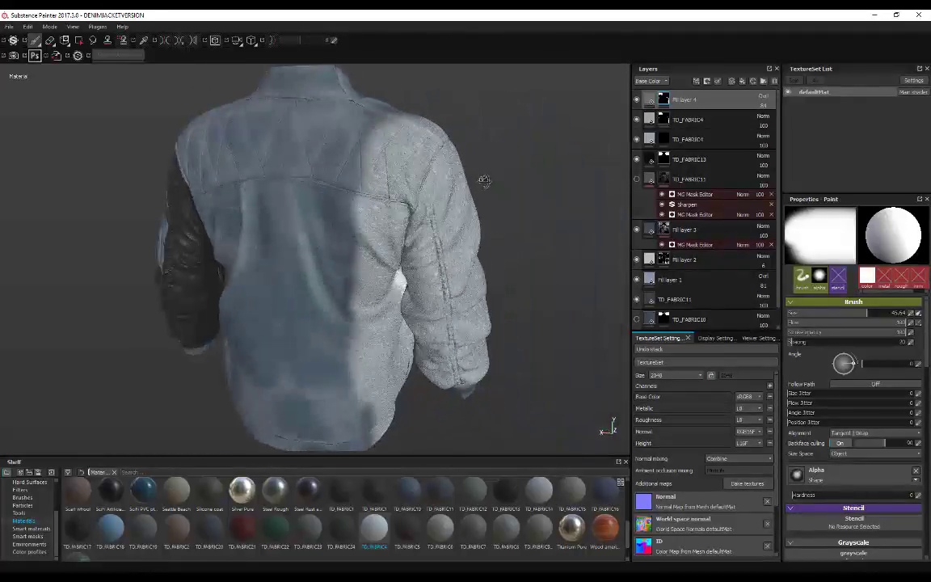
# View the reference photo cobra1.jpg full-screen, close it and examine the rendered denim jacket's back.
pyautogui.keyDown('alt'); pyautogui.moveTo(484, 180); pyautogui.dragTo(495, 220); pyautogui.keyUp('alt')
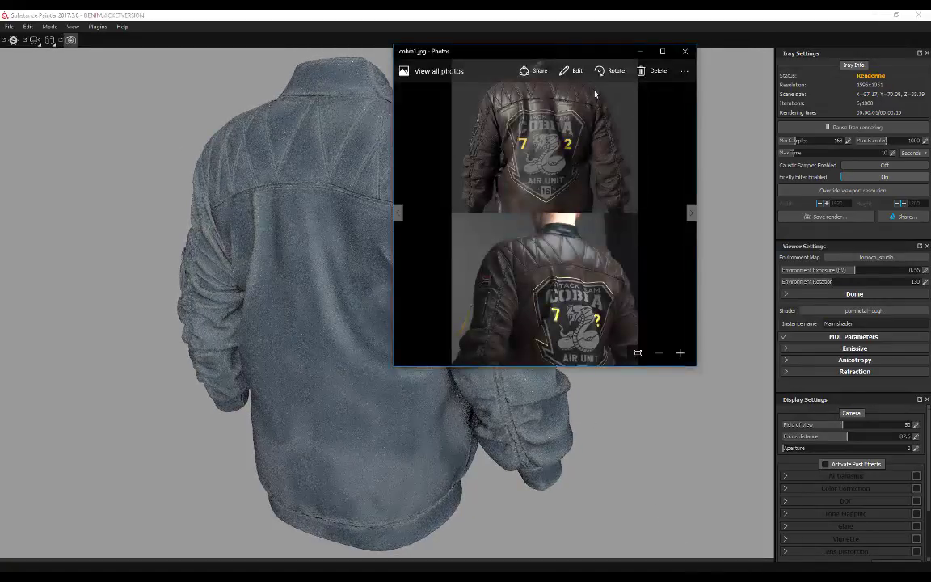
pyautogui.doubleClick(543, 55)
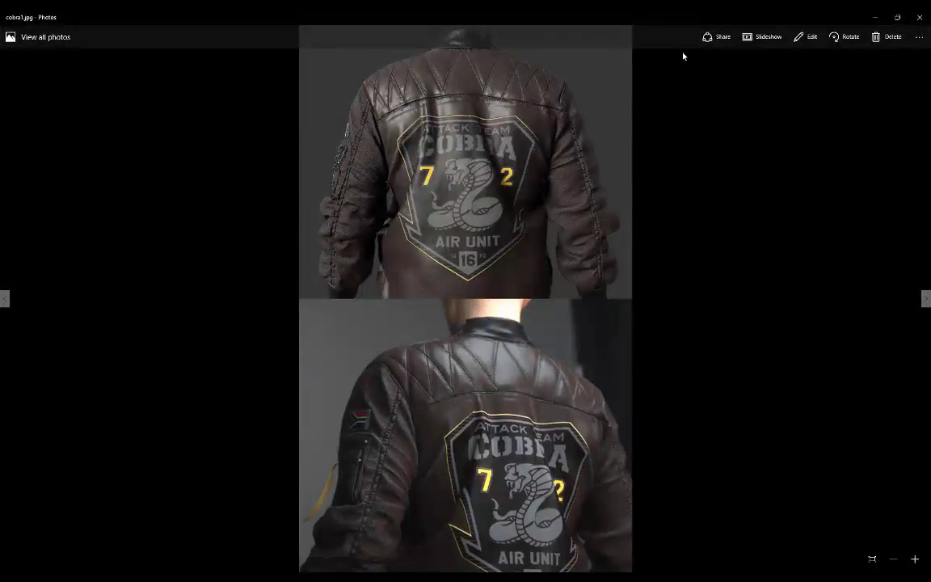
pyautogui.click(917, 21)
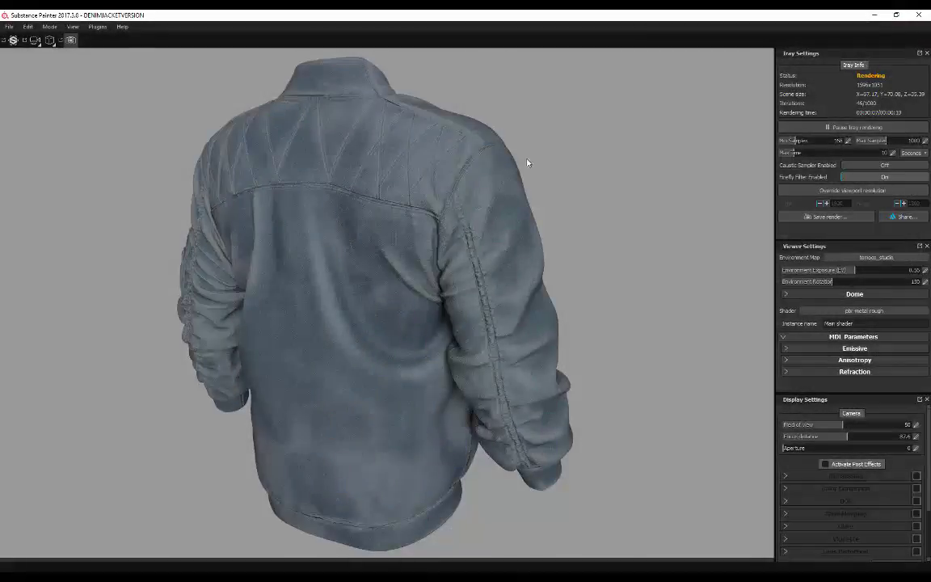
pyautogui.keyDown('alt'); pyautogui.moveTo(572, 170); pyautogui.dragTo(425, 188); pyautogui.keyUp('alt')
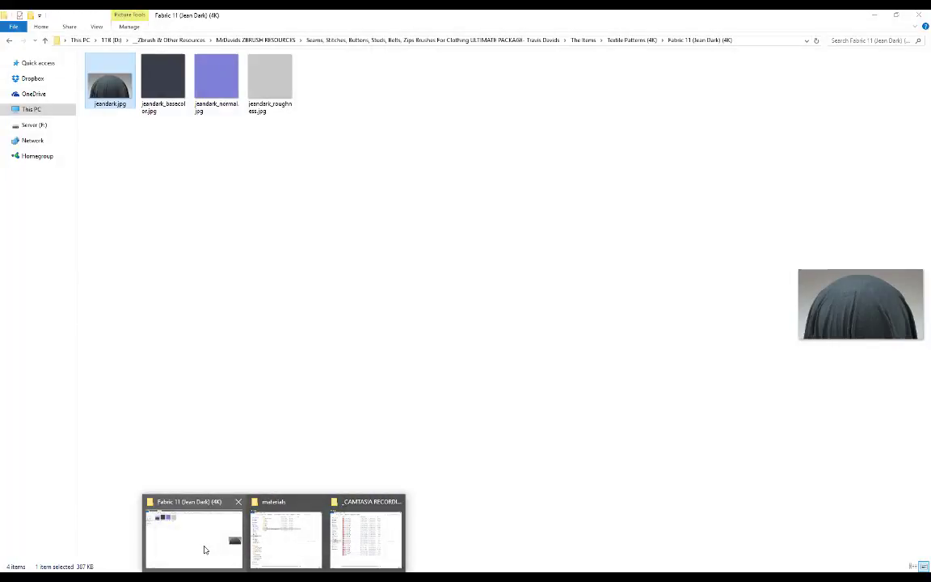
# Look over the fabric folders in Textile Patterns (4K) and return the jacket from the Iray render to painting mode.
pyautogui.click(204, 551)
pyautogui.click(10, 41)
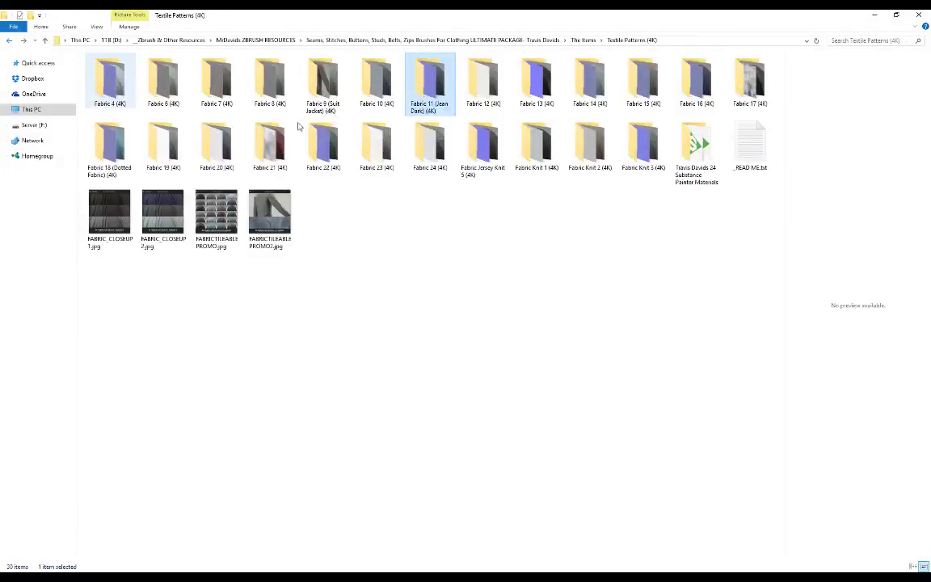
pyautogui.click(564, 266)
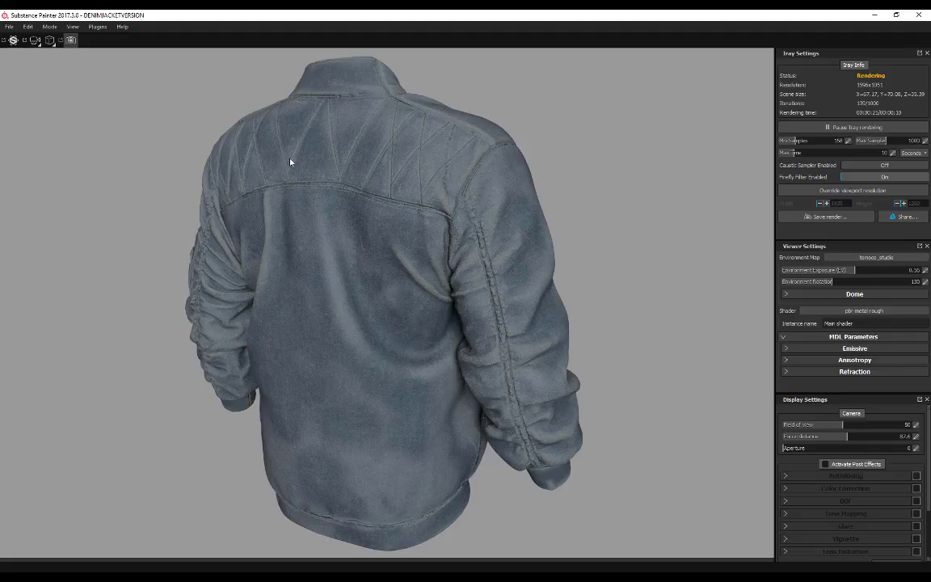
pyautogui.click(71, 40)
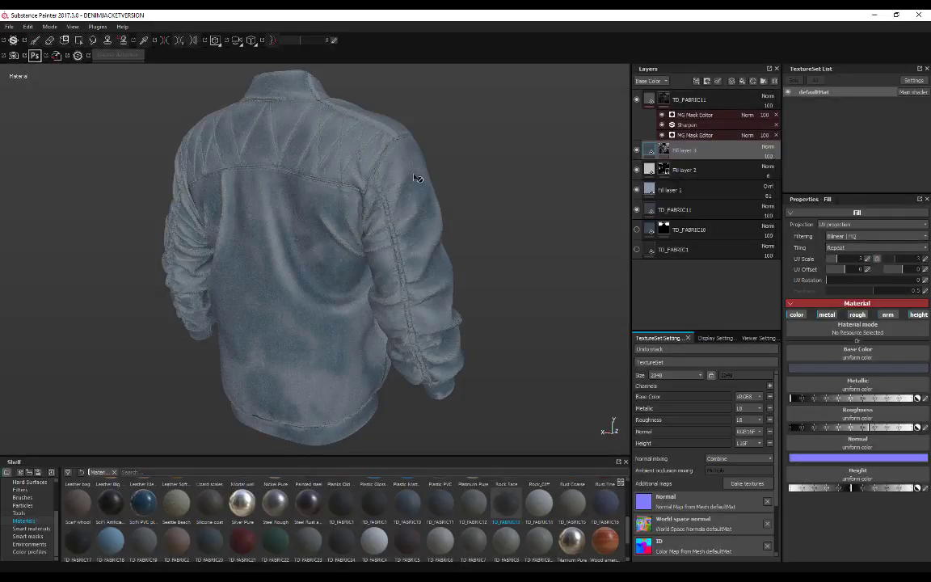
pyautogui.keyDown('alt'); pyautogui.moveTo(443, 148); pyautogui.dragTo(459, 146, button='middle'); pyautogui.keyUp('alt')
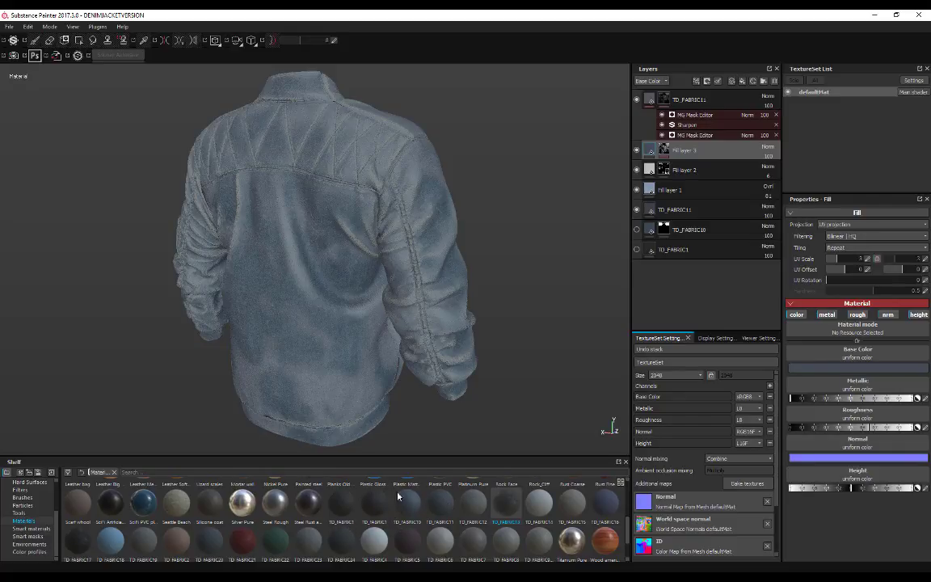
# Preview fabric10.jpg in the Fabric 10 (4K) folder and return to Textile Patterns (4K) in a smaller window.
pyautogui.click(275, 577)
pyautogui.click(227, 538)
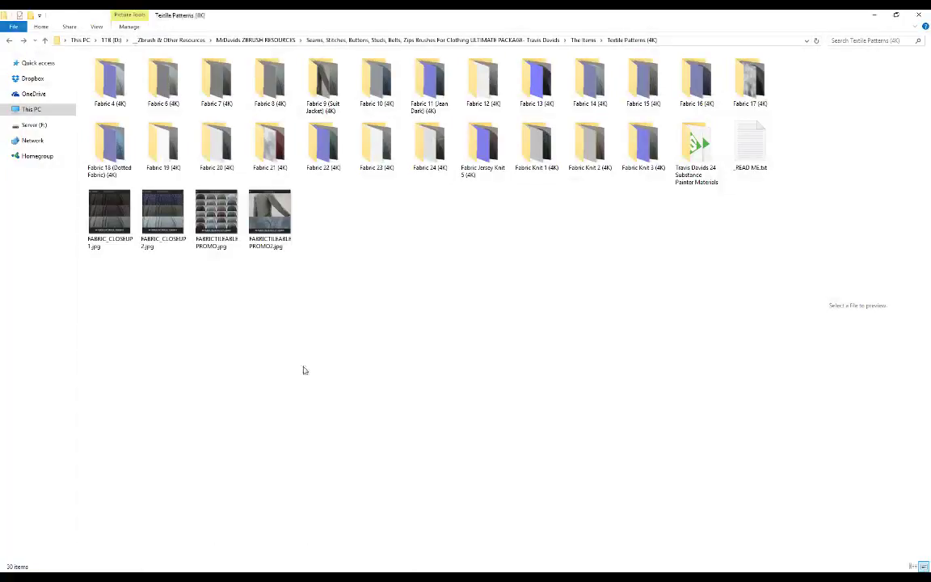
pyautogui.doubleClick(377, 84)
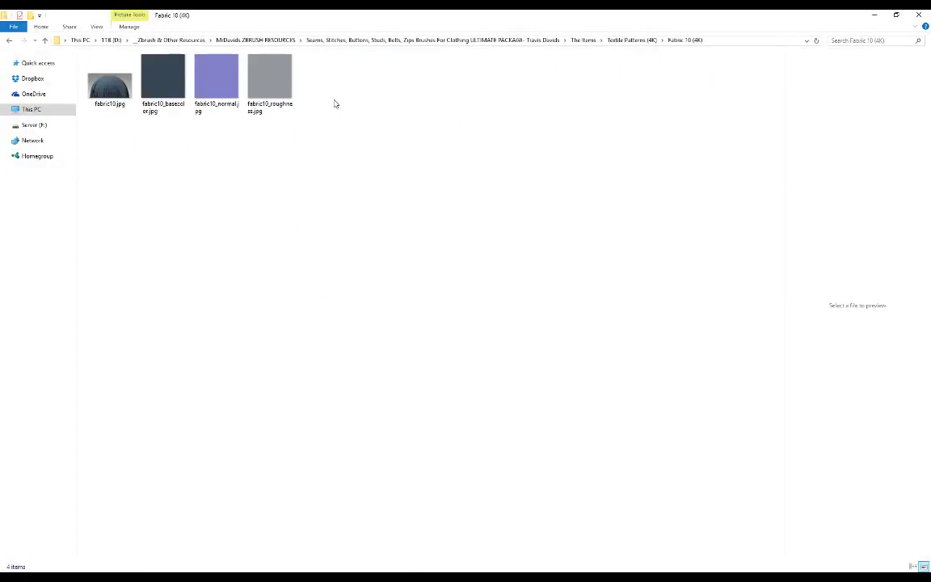
pyautogui.click(134, 99)
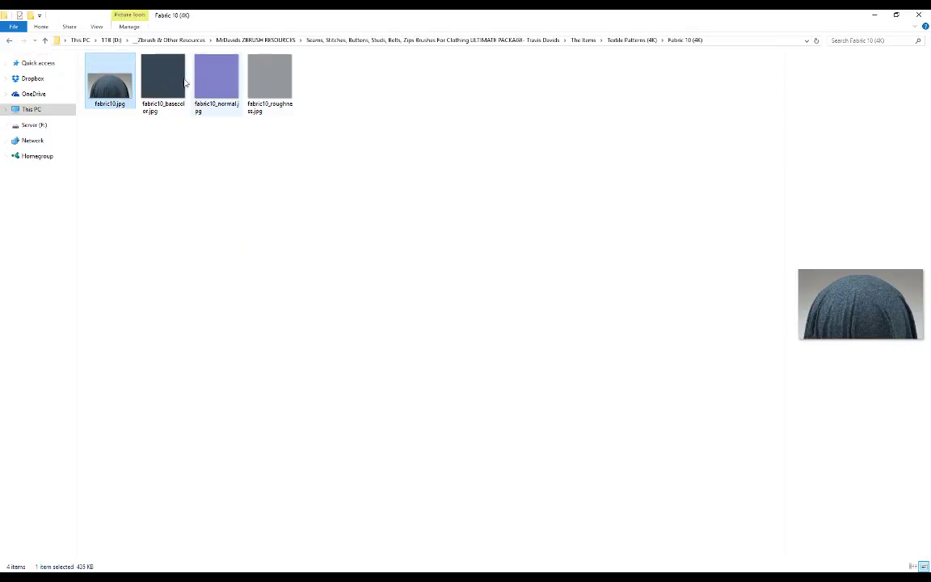
pyautogui.click(12, 41)
pyautogui.moveTo(238, 13)
pyautogui.mouseDown()
pyautogui.moveTo(619, 226)
pyautogui.moveTo(619, 113)
pyautogui.moveTo(82, 88)
pyautogui.mouseUp()
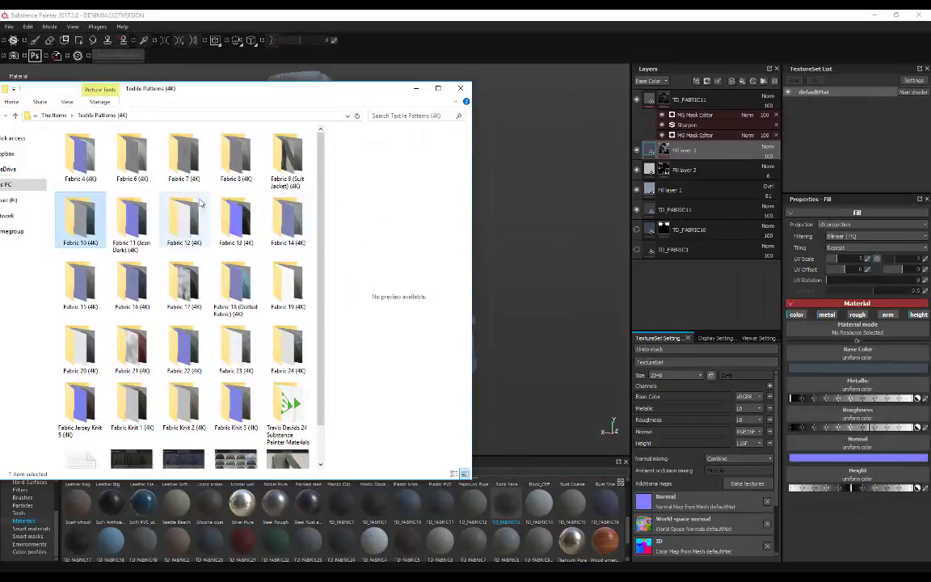
# View jeandark.jpg from the Fabric 11 (Jean Dark) (4K) folder at full size and return to Substance Painter.
pyautogui.doubleClick(133, 220)
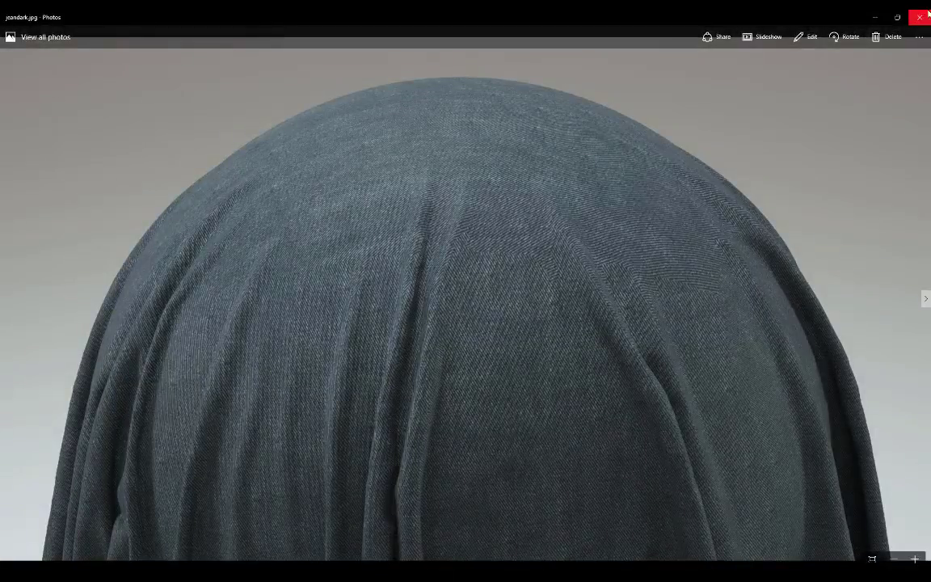
pyautogui.click(912, 23)
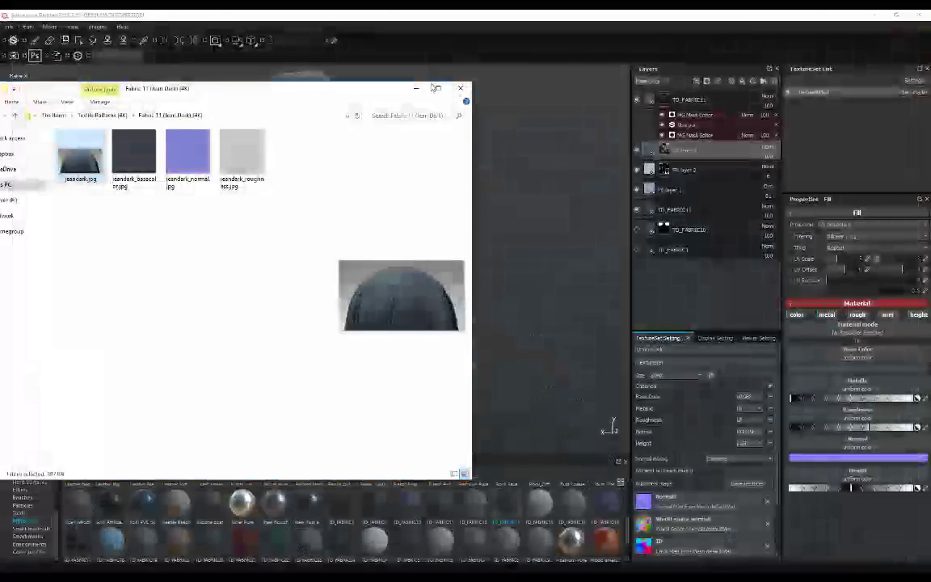
pyautogui.click(422, 88)
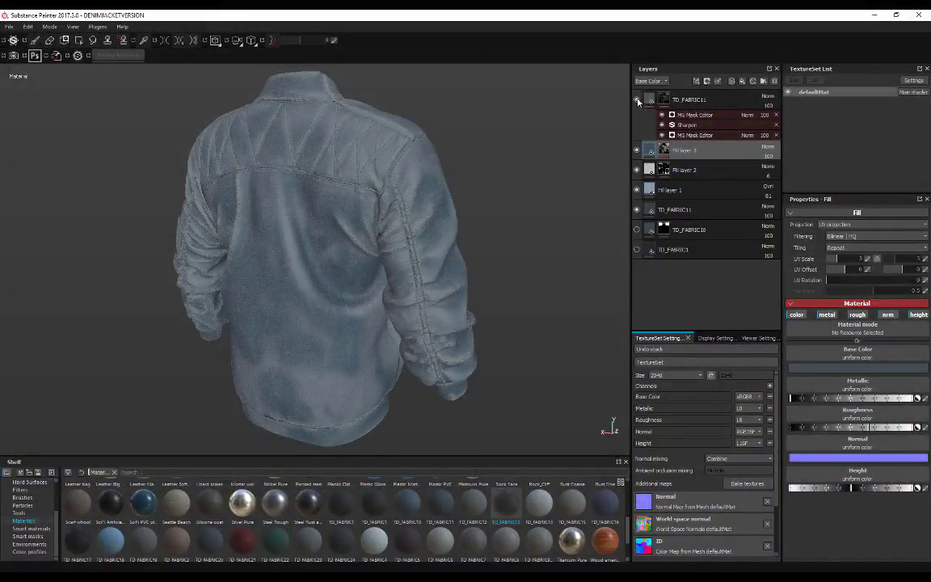
# Hide the masked TD_FABRIC11 layer and Fill layers 3, 2 and 1, and inspect the base TD_FABRIC11 on the jacket.
pyautogui.click(638, 151)
pyautogui.click(637, 171)
pyautogui.click(637, 191)
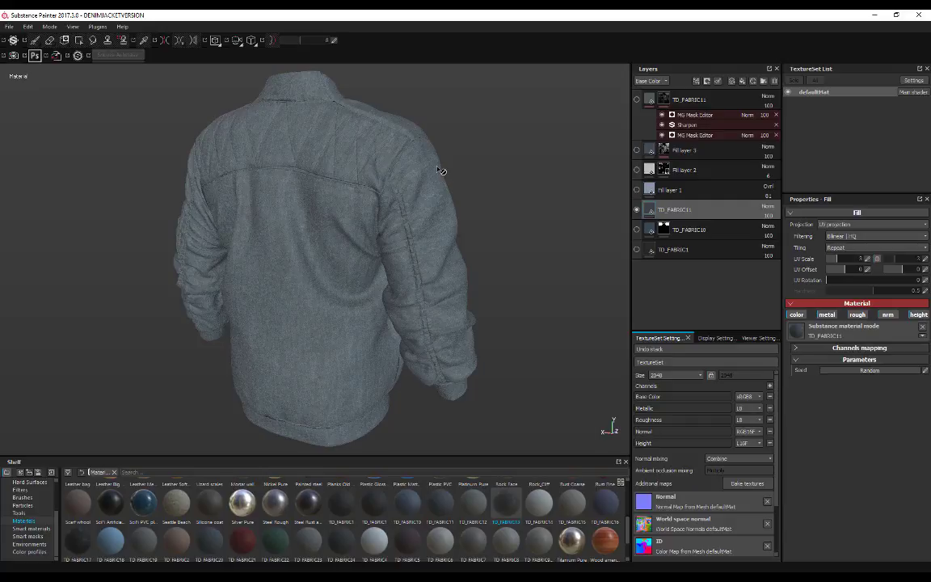
pyautogui.keyDown('alt'); pyautogui.moveTo(438, 166); pyautogui.dragTo(517, 171, button='right'); pyautogui.keyUp('alt')
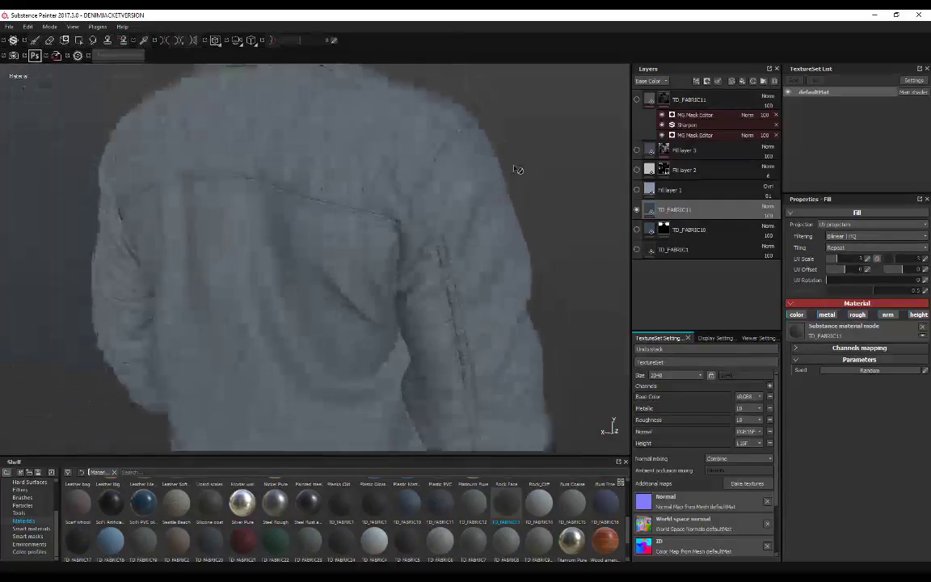
pyautogui.keyDown('alt'); pyautogui.moveTo(517, 170); pyautogui.dragTo(397, 178); pyautogui.keyUp('alt')
pyautogui.keyDown('alt'); pyautogui.moveTo(397, 178); pyautogui.dragTo(451, 215, button='middle'); pyautogui.keyUp('alt')
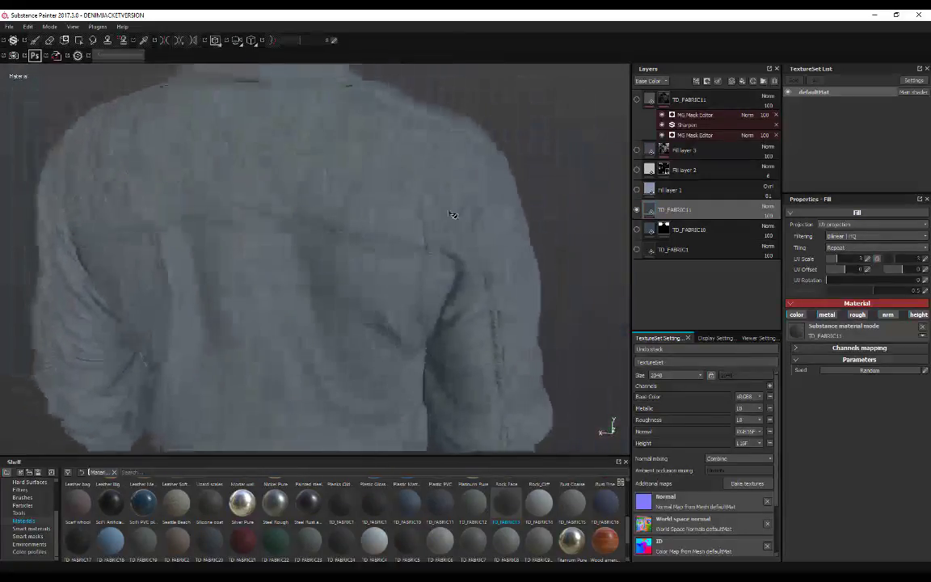
pyautogui.keyDown('alt'); pyautogui.moveTo(451, 214); pyautogui.dragTo(420, 182); pyautogui.keyUp('alt')
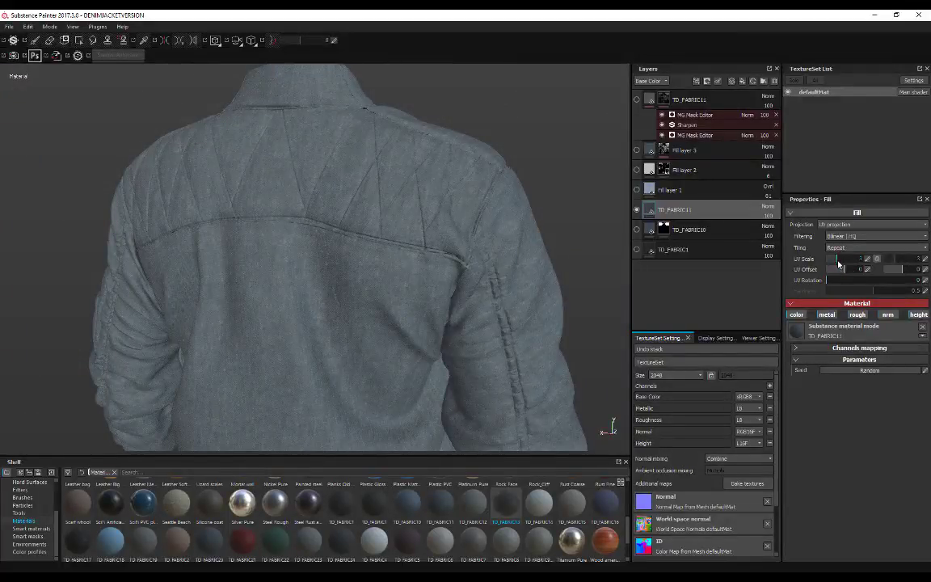
# Set the base TD_FABRIC11 layer's UV scale to 15.38 and inspect the weave on the back and sleeves.
pyautogui.moveTo(837, 260); pyautogui.dragTo(841, 261)
pyautogui.keyDown('alt'); pyautogui.moveTo(414, 307); pyautogui.dragTo(347, 271); pyautogui.keyUp('alt')
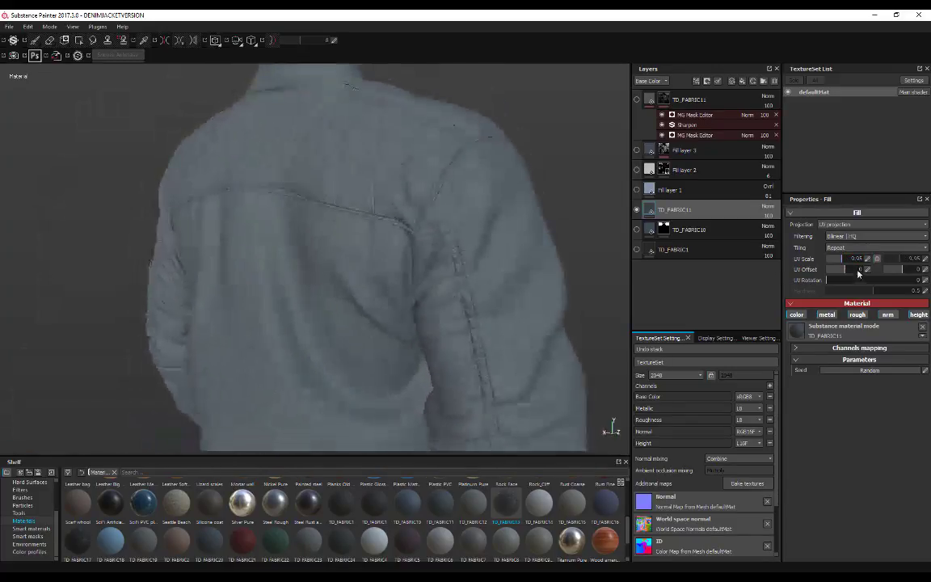
pyautogui.moveTo(842, 262); pyautogui.dragTo(845, 264)
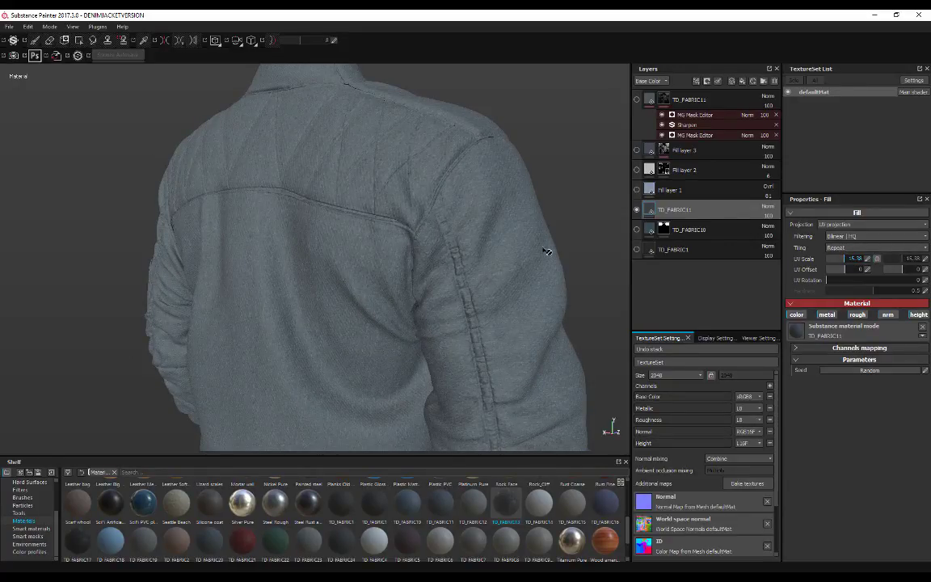
pyautogui.keyDown('alt'); pyautogui.moveTo(361, 226); pyautogui.dragTo(469, 240); pyautogui.keyUp('alt')
pyautogui.keyDown('alt'); pyautogui.moveTo(284, 239); pyautogui.dragTo(464, 239, button='middle'); pyautogui.keyUp('alt')
pyautogui.scroll(-3, 472, 239)
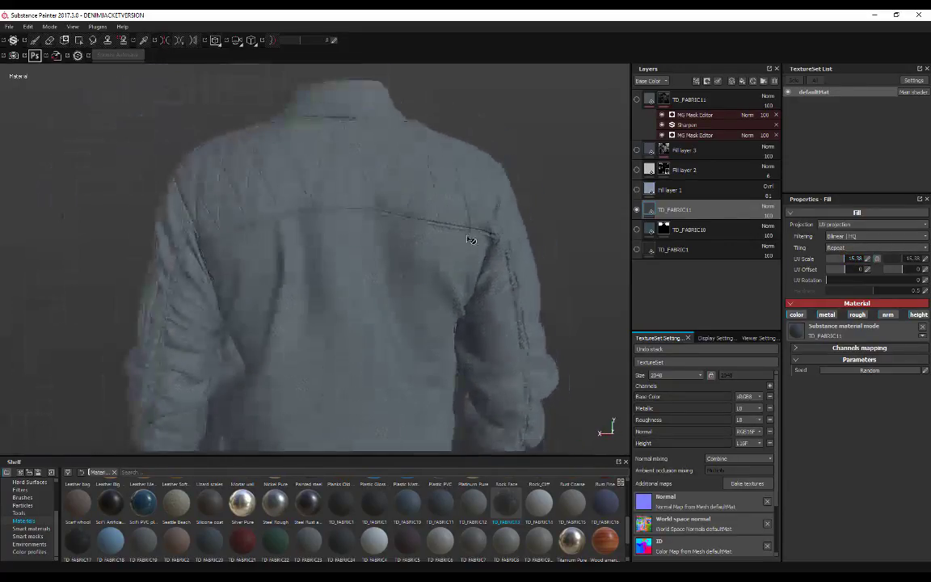
pyautogui.keyDown('alt'); pyautogui.moveTo(472, 239); pyautogui.dragTo(447, 247); pyautogui.keyUp('alt')
pyautogui.keyDown('alt'); pyautogui.moveTo(502, 230); pyautogui.dragTo(457, 249, button='middle'); pyautogui.keyUp('alt')
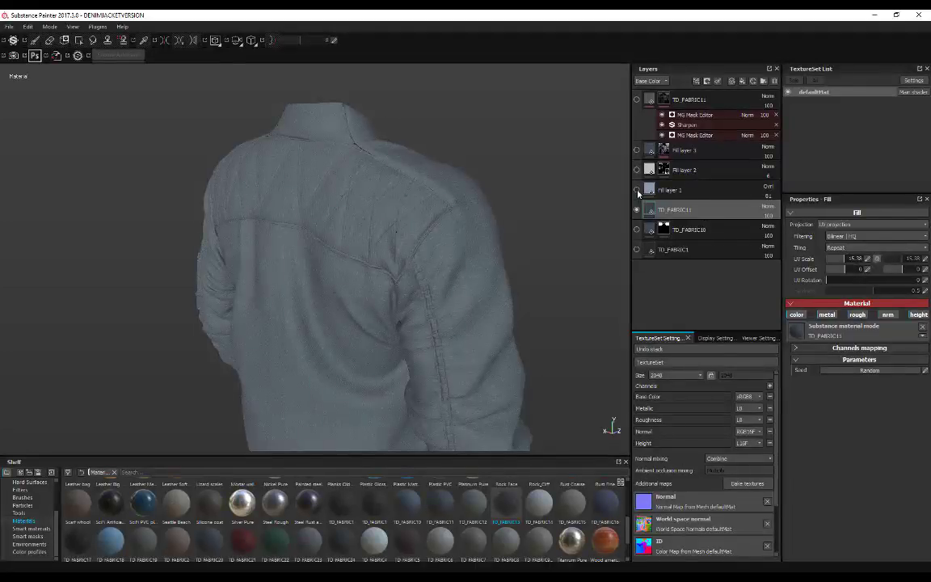
# Show the blue overlay Fill layer 1 again and inspect its tint on the jacket.
pyautogui.click(636, 189)
pyautogui.click(770, 190)
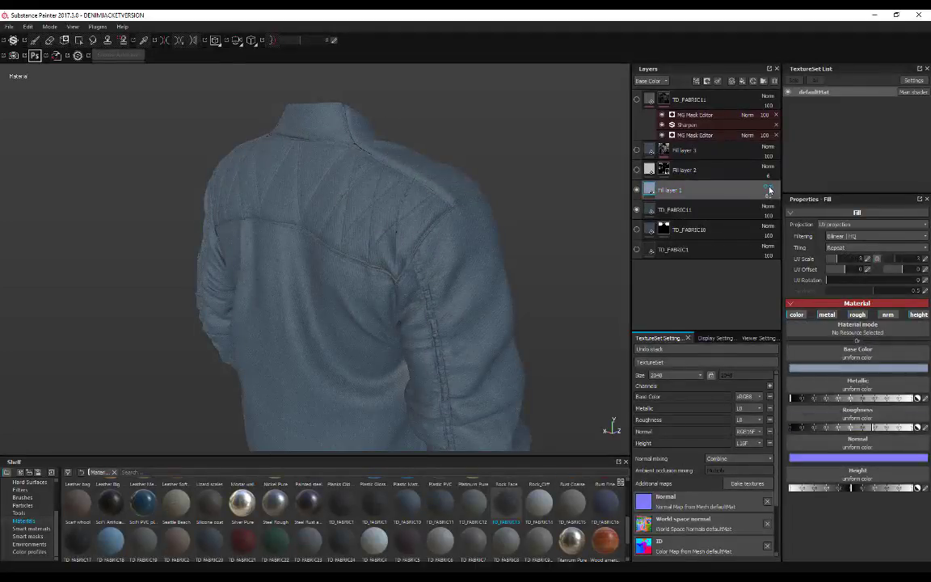
pyautogui.keyDown('alt'); pyautogui.moveTo(496, 208); pyautogui.dragTo(437, 235); pyautogui.keyUp('alt')
pyautogui.scroll(1, 446, 242)
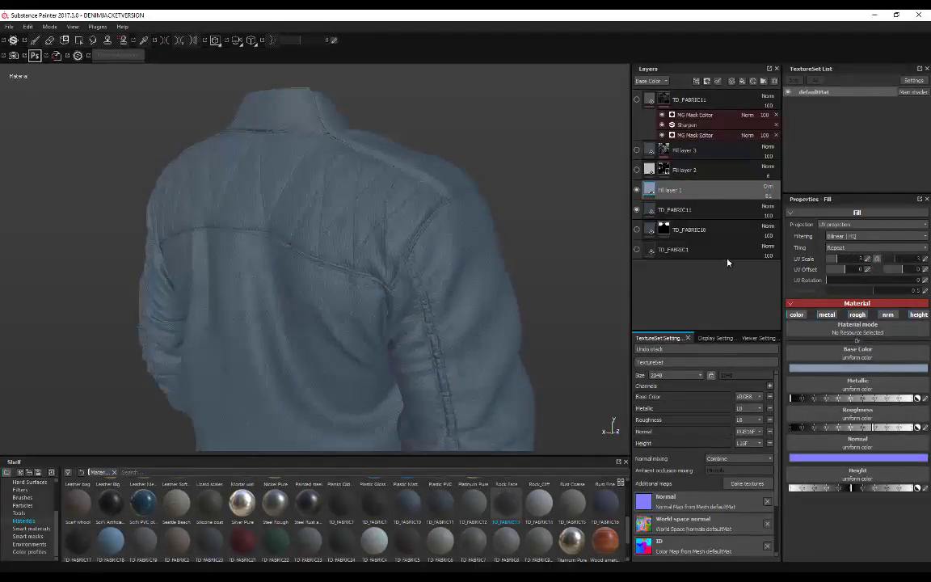
# Raise the roughness of Fill layer 1 above the base TD_FABRIC11 and inspect the jacket's back.
pyautogui.click(661, 210)
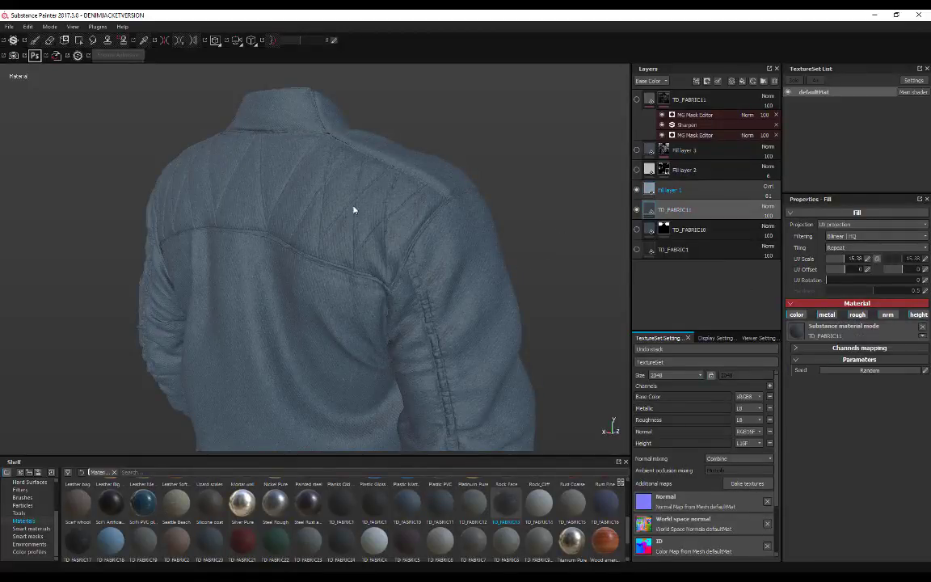
pyautogui.click(675, 190)
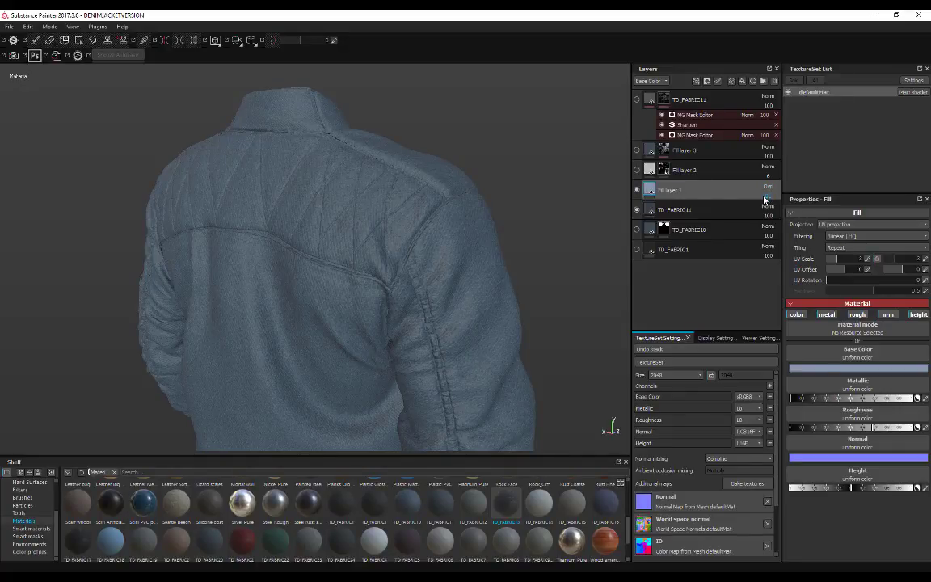
pyautogui.keyDown('alt'); pyautogui.moveTo(281, 267); pyautogui.dragTo(337, 287, button='right'); pyautogui.keyUp('alt')
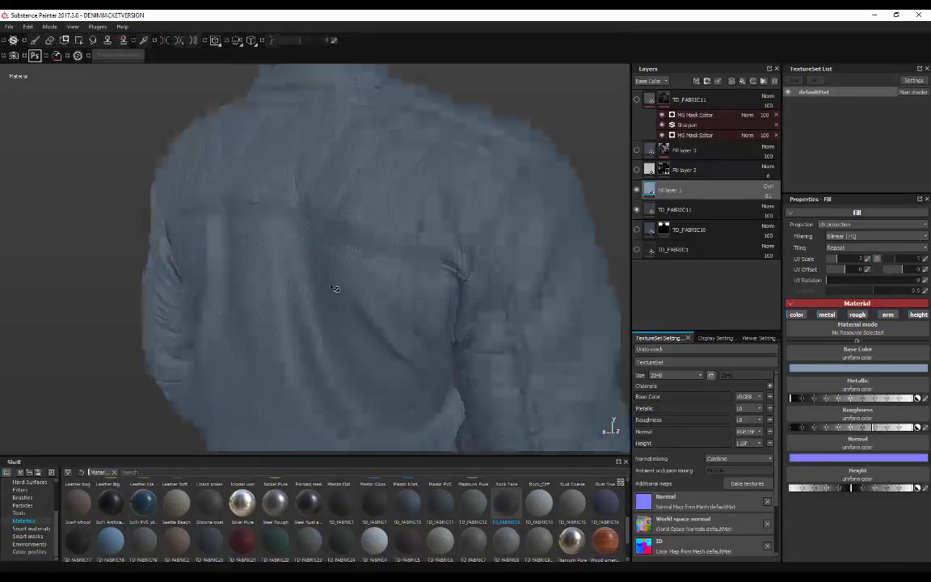
pyautogui.keyDown('alt'); pyautogui.moveTo(336, 287); pyautogui.dragTo(389, 279); pyautogui.keyUp('alt')
pyautogui.keyDown('alt'); pyautogui.moveTo(389, 280); pyautogui.dragTo(370, 302, button='right'); pyautogui.keyUp('alt')
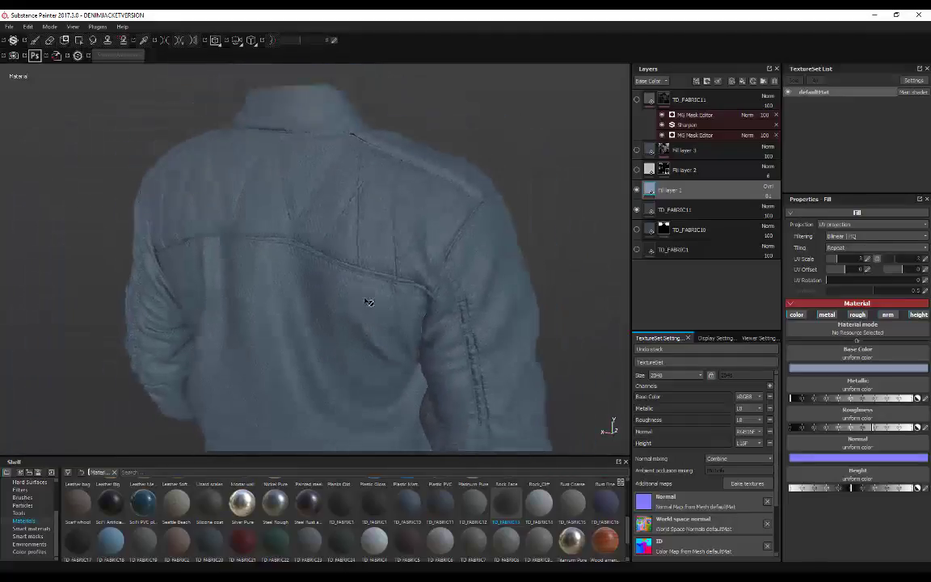
pyautogui.keyDown('alt'); pyautogui.moveTo(371, 302); pyautogui.dragTo(352, 275); pyautogui.keyUp('alt')
pyautogui.moveTo(872, 429)
pyautogui.mouseDown()
pyautogui.moveTo(835, 427)
pyautogui.moveTo(879, 432)
pyautogui.mouseUp()
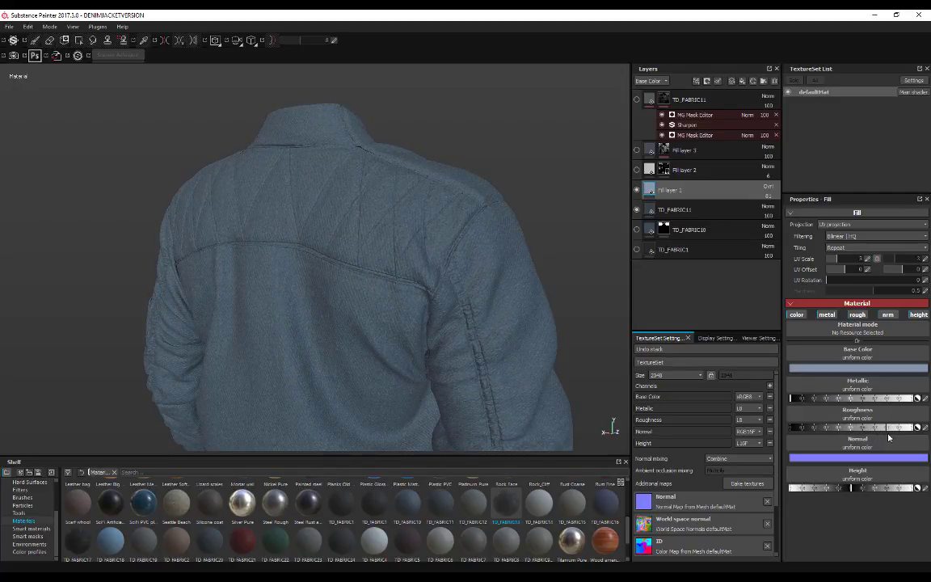
pyautogui.keyDown('alt'); pyautogui.moveTo(409, 253); pyautogui.dragTo(396, 238, button='middle'); pyautogui.keyUp('alt')
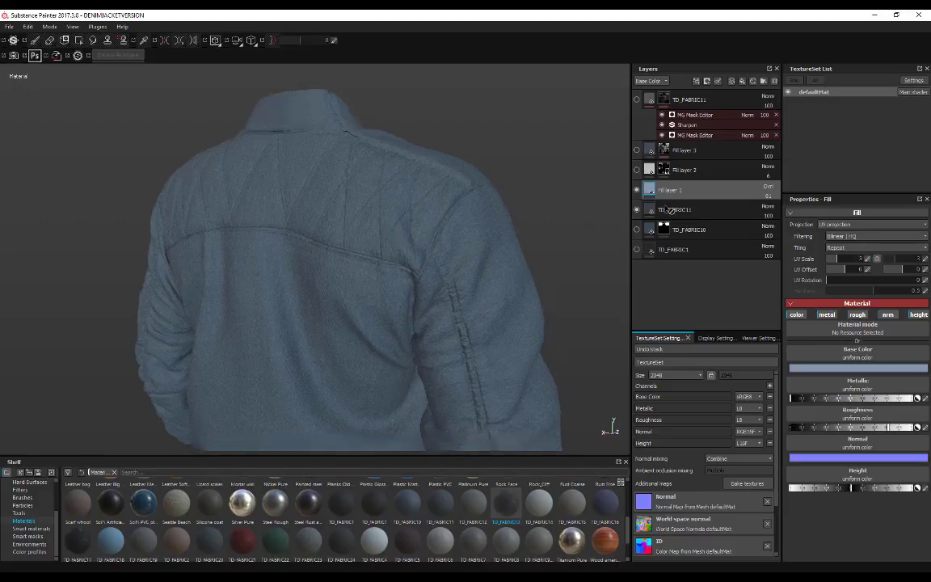
# Show Fill layer 2 again and examine its mask and light-grey fill on the back and sleeves.
pyautogui.click(637, 171)
pyautogui.click(664, 172)
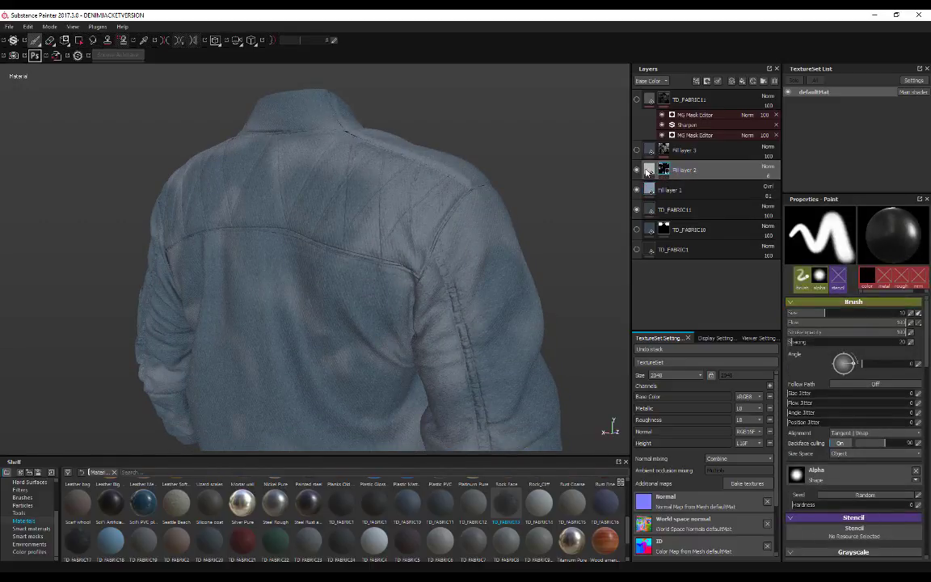
pyautogui.click(653, 170)
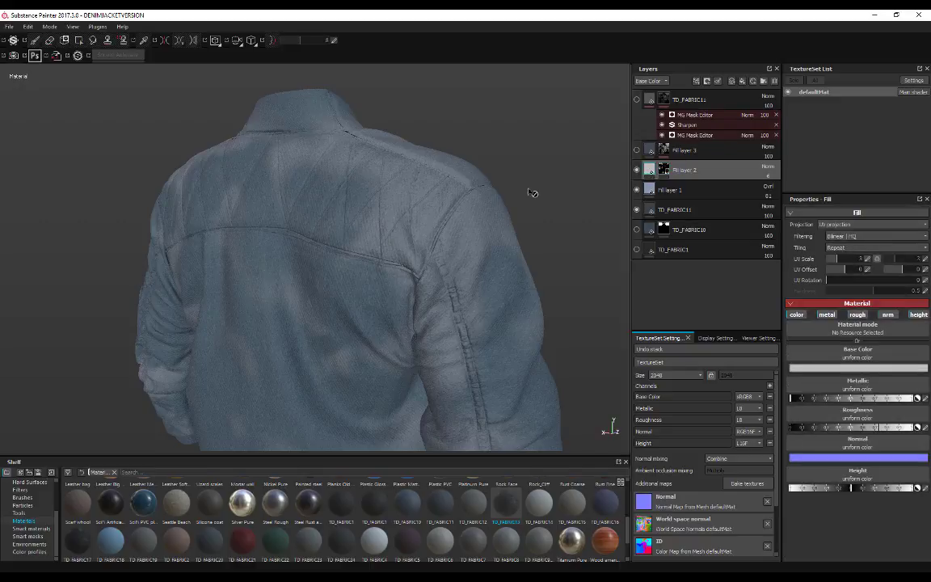
pyautogui.scroll(2, 418, 260)
pyautogui.scroll(-2, 418, 261)
pyautogui.keyDown('alt'); pyautogui.moveTo(418, 260); pyautogui.dragTo(453, 257); pyautogui.keyUp('alt')
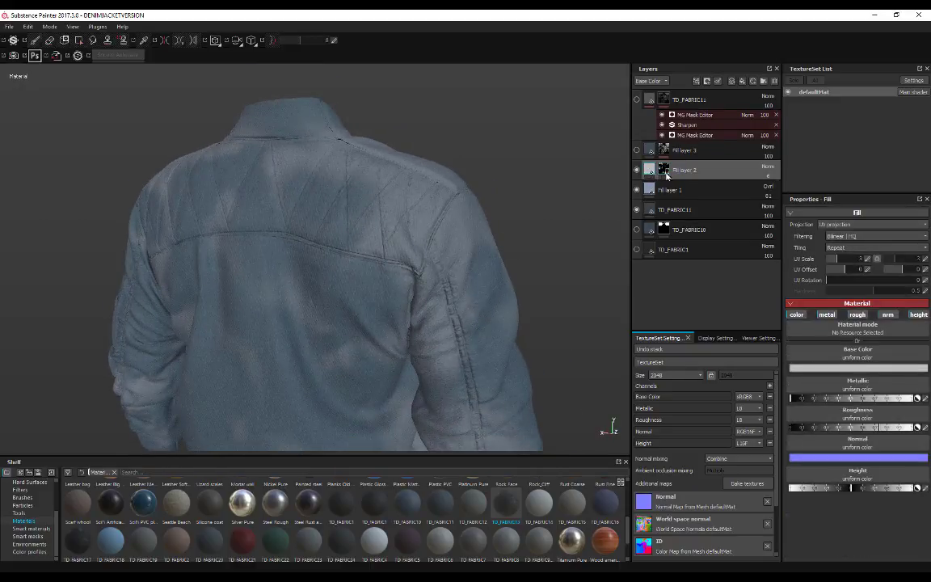
# Activate Fill layer 2's mask for painting and choose the Default Soft brush.
pyautogui.click(666, 173)
pyautogui.scroll(2, 39, 530)
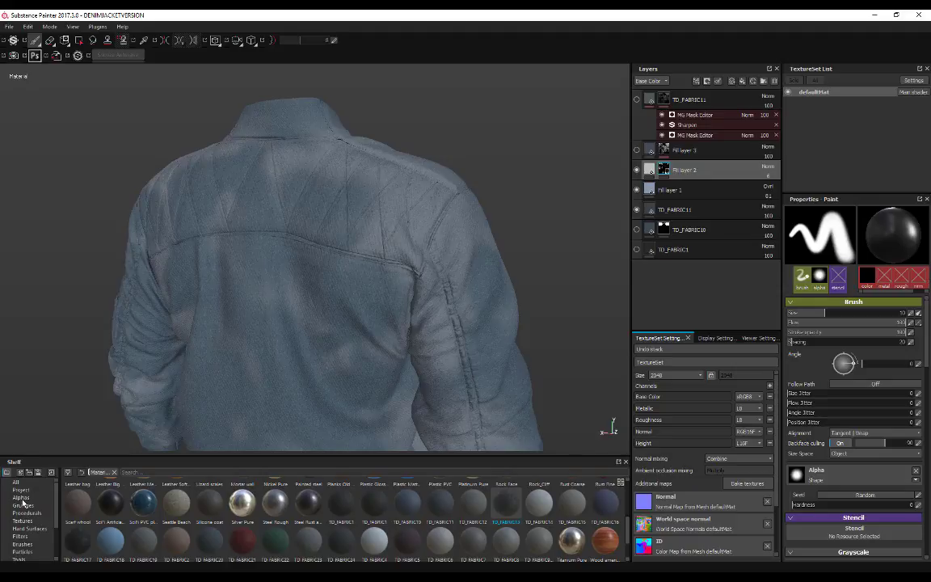
pyautogui.click(23, 545)
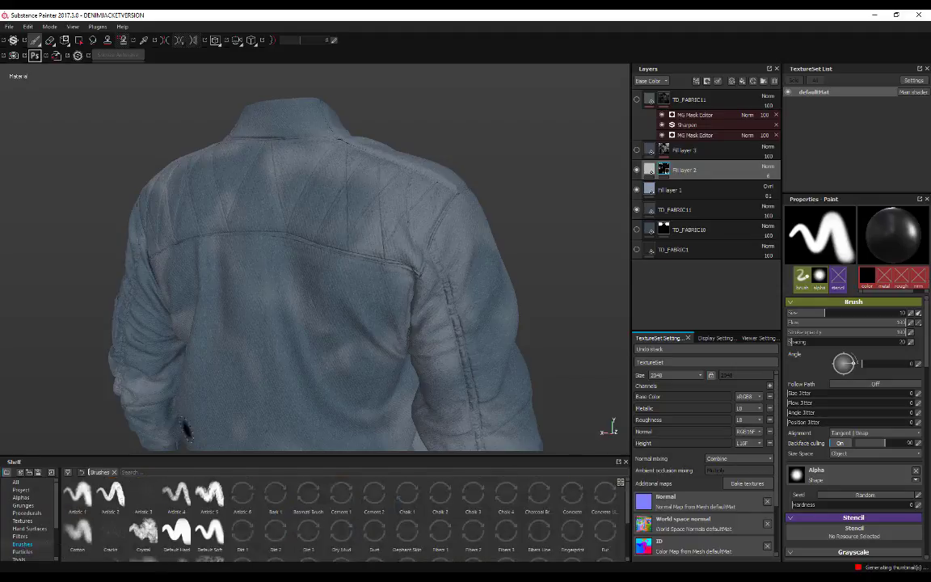
pyautogui.click(203, 540)
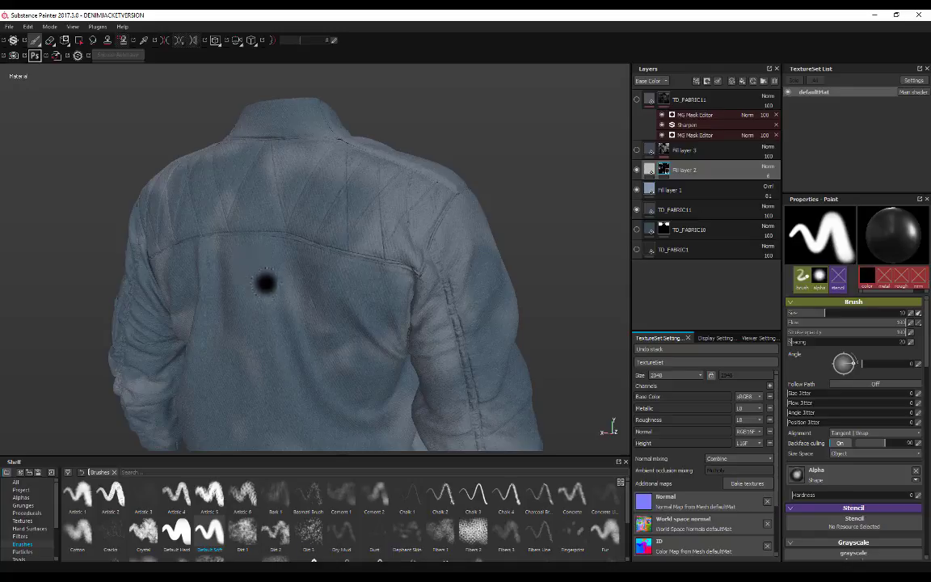
# Enlarge the brush to size 45.64 over the jacket's back and review Fill layer 2's fill and mask.
pyautogui.scroll(-8, 266, 289)
pyautogui.scroll(6, 266, 292)
pyautogui.scroll(3, 266, 293)
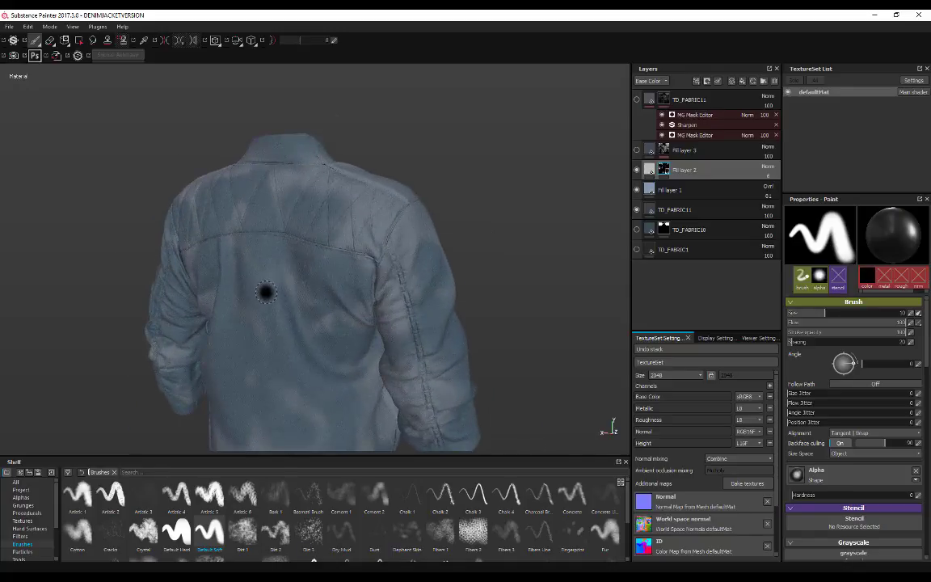
pyautogui.moveTo(264, 293)
pyautogui.keyDown('ctrl'); pyautogui.mouseDown(button='right')
pyautogui.moveTo(272, 293)
pyautogui.moveTo(266, 258)
pyautogui.mouseUp(button='right'); pyautogui.keyUp('ctrl')
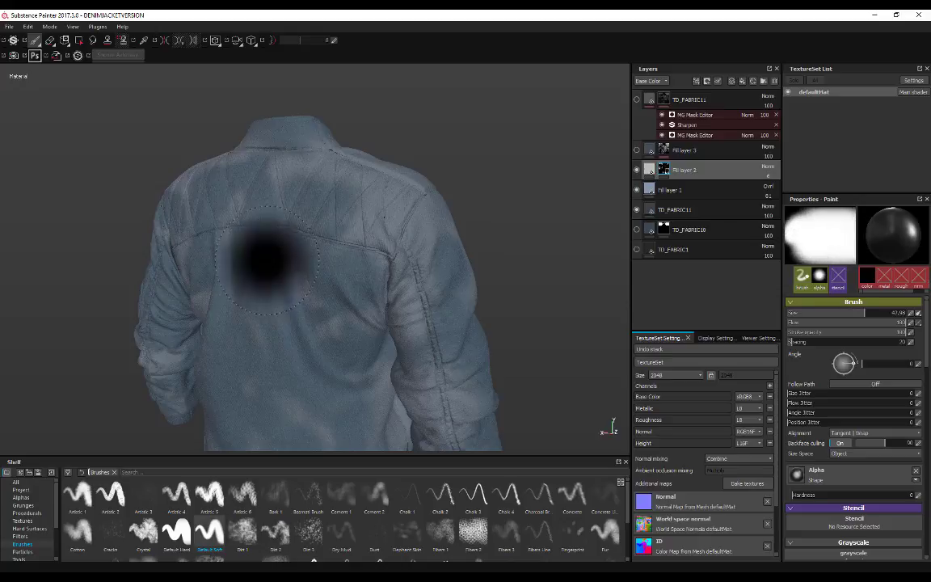
pyautogui.moveTo(279, 287); pyautogui.dragTo(321, 295)
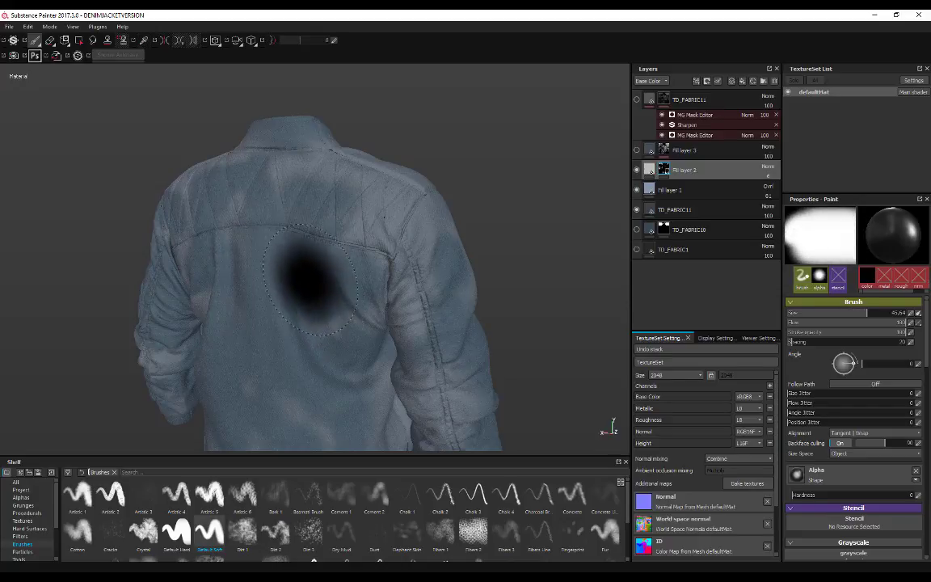
pyautogui.click(650, 170)
pyautogui.click(665, 170)
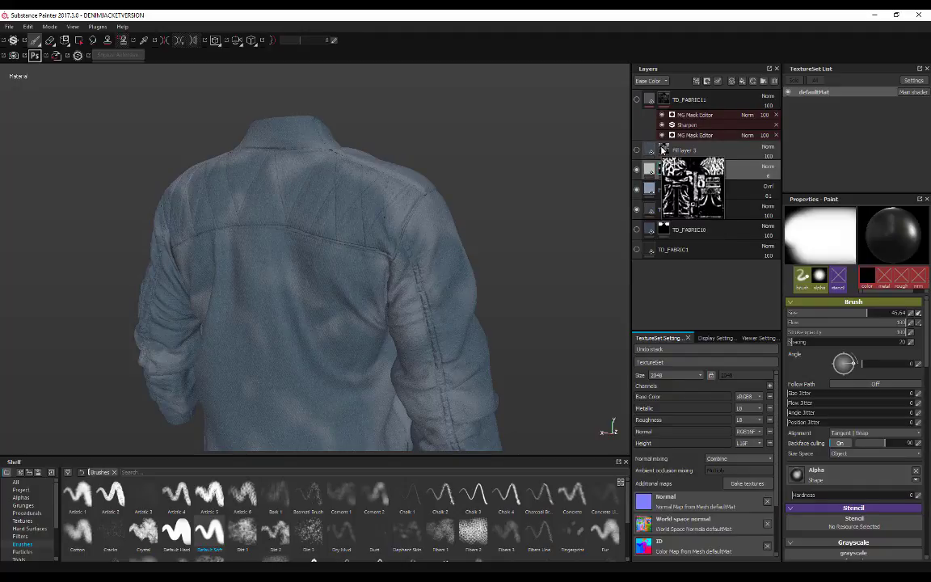
# Examine Fill layer 3's fill and mask, the Fabric Edge smart mask, and the layer's MG Mask Editor settings.
pyautogui.click(664, 151)
pyautogui.click(651, 150)
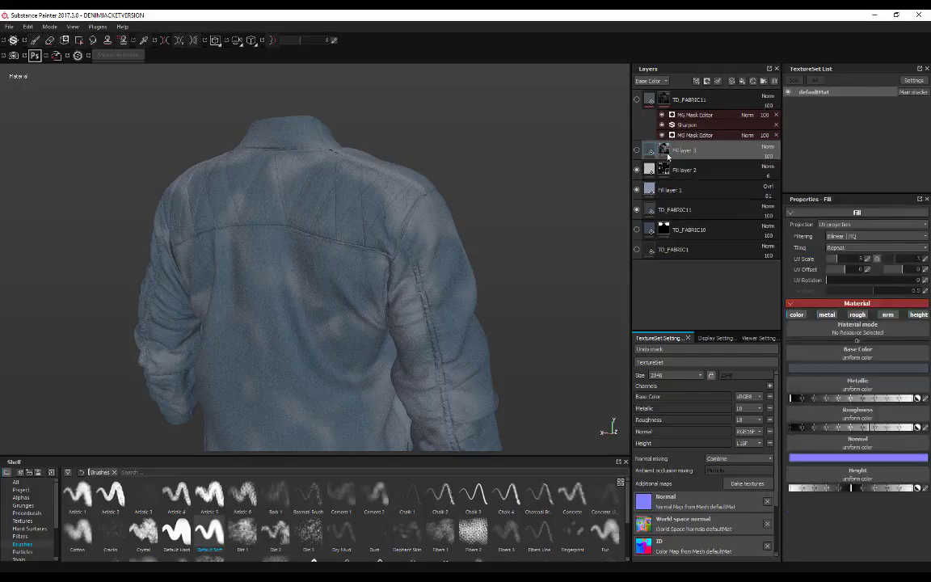
pyautogui.click(665, 152)
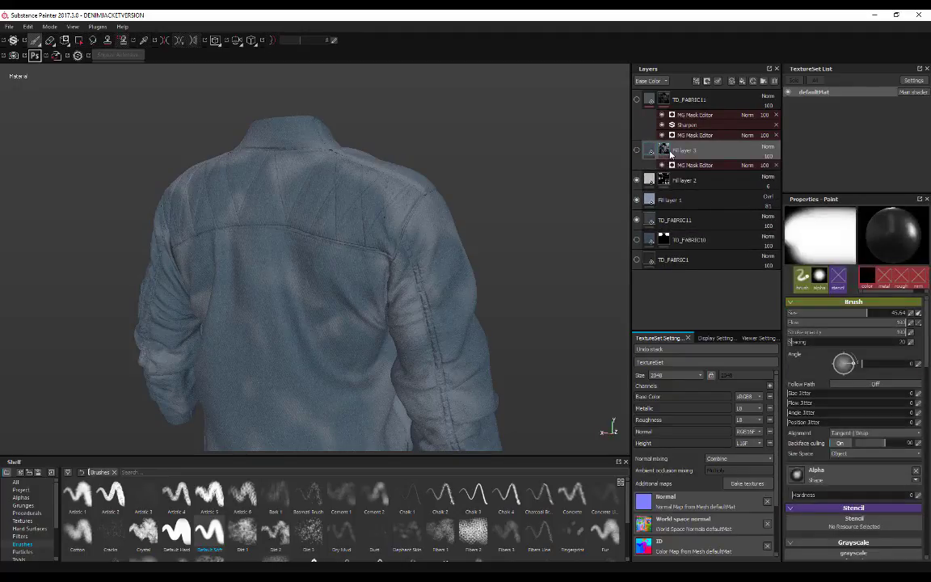
pyautogui.scroll(-2, 38, 529)
pyautogui.click(33, 529)
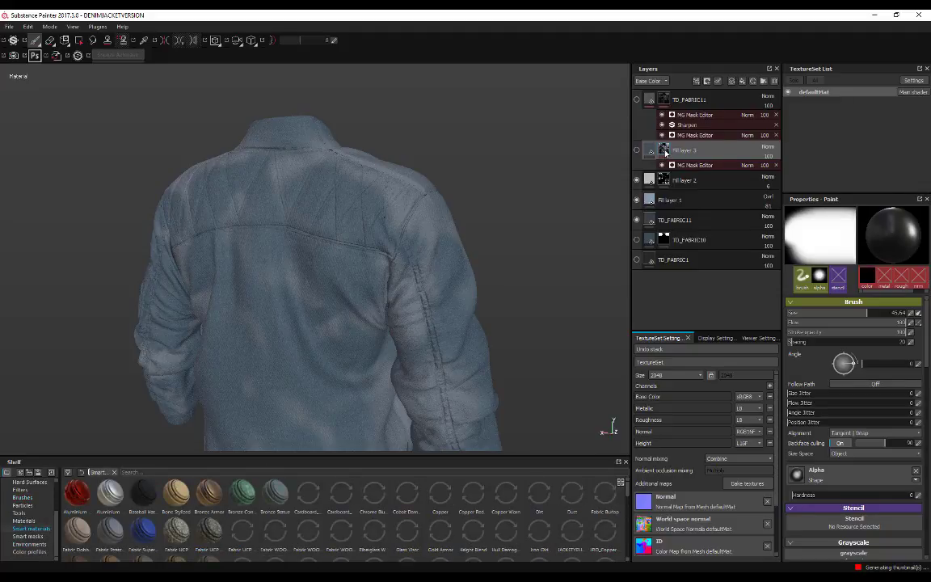
pyautogui.click(33, 536)
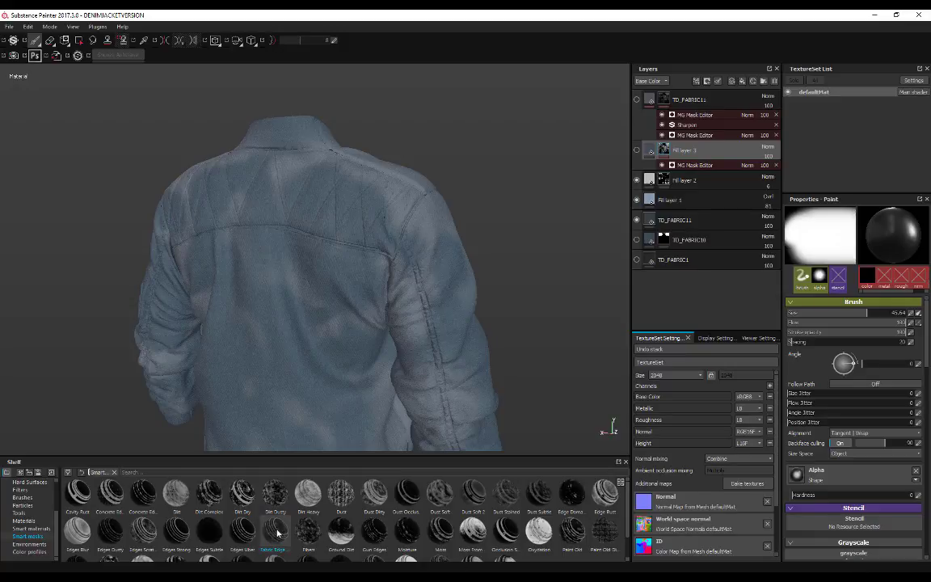
pyautogui.click(692, 166)
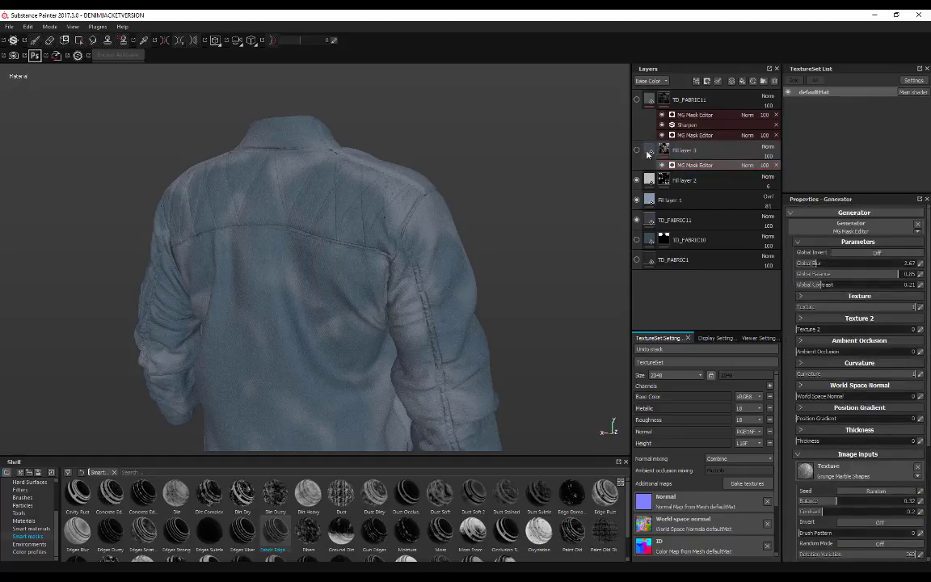
# Show Fill layer 3 and inspect its effect up close on the jacket's back and shoulder.
pyautogui.click(650, 152)
pyautogui.click(649, 153)
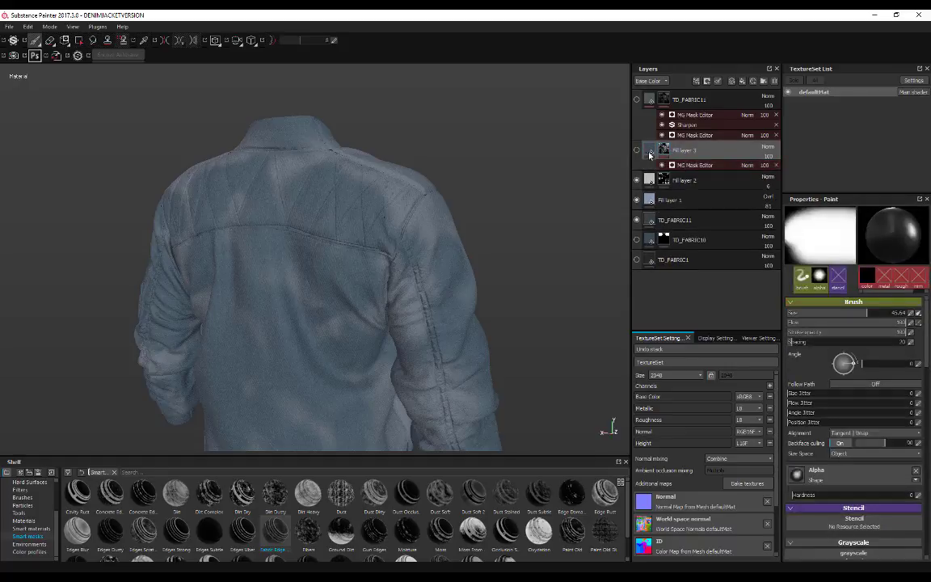
pyautogui.click(637, 153)
pyautogui.scroll(3, 506, 195)
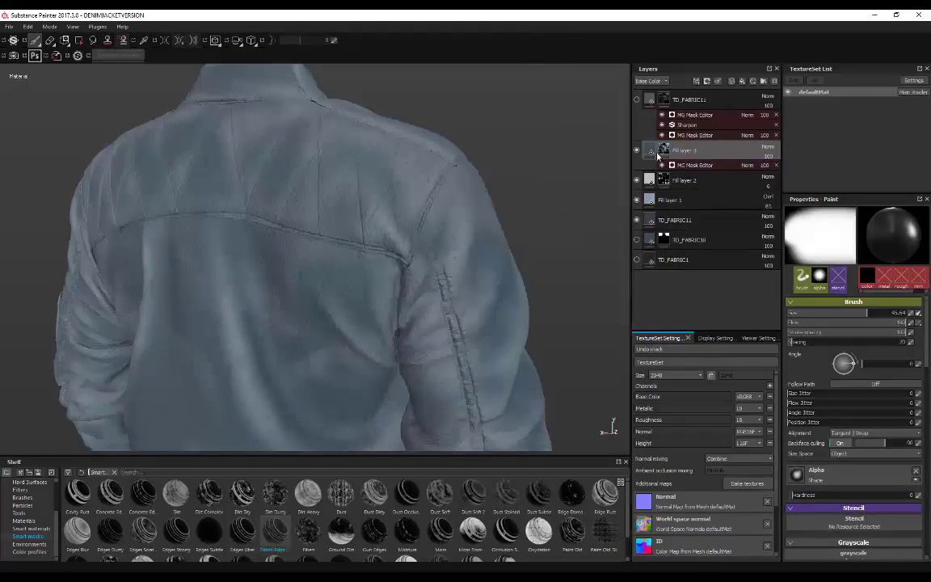
pyautogui.click(651, 152)
pyautogui.scroll(2, 483, 214)
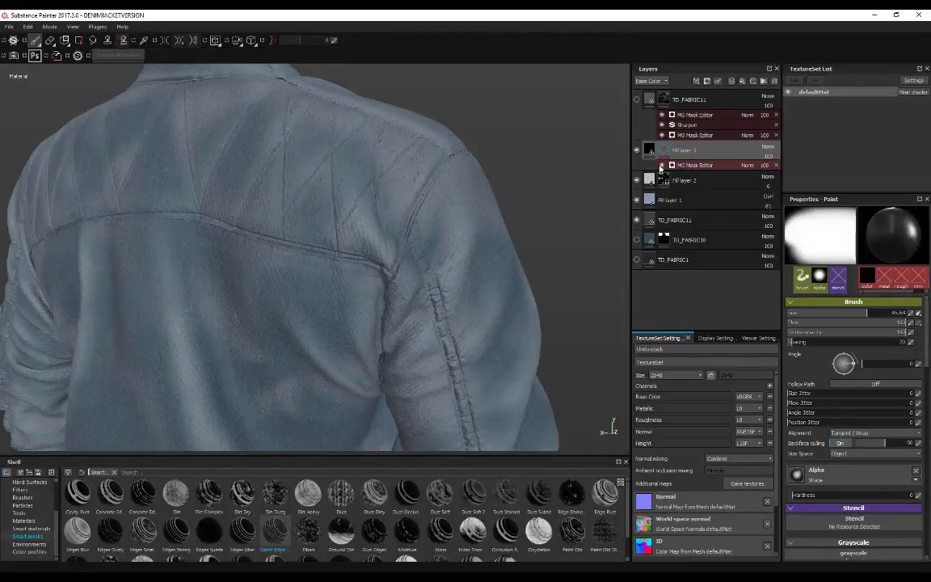
# Compare the jacket with Fill layer 3 hidden and shown, and check the layer's fill settings and mask generator.
pyautogui.click(638, 152)
pyautogui.click(638, 152)
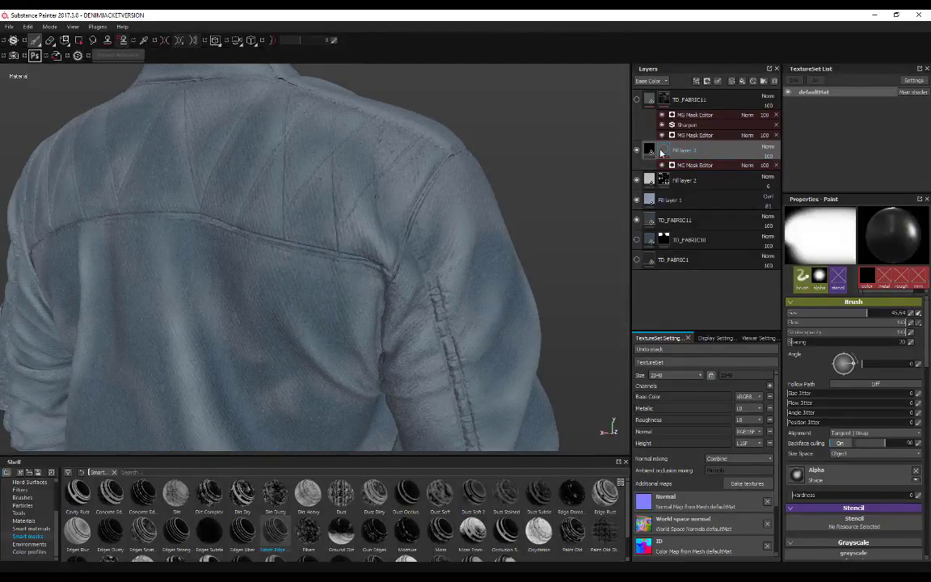
pyautogui.click(682, 155)
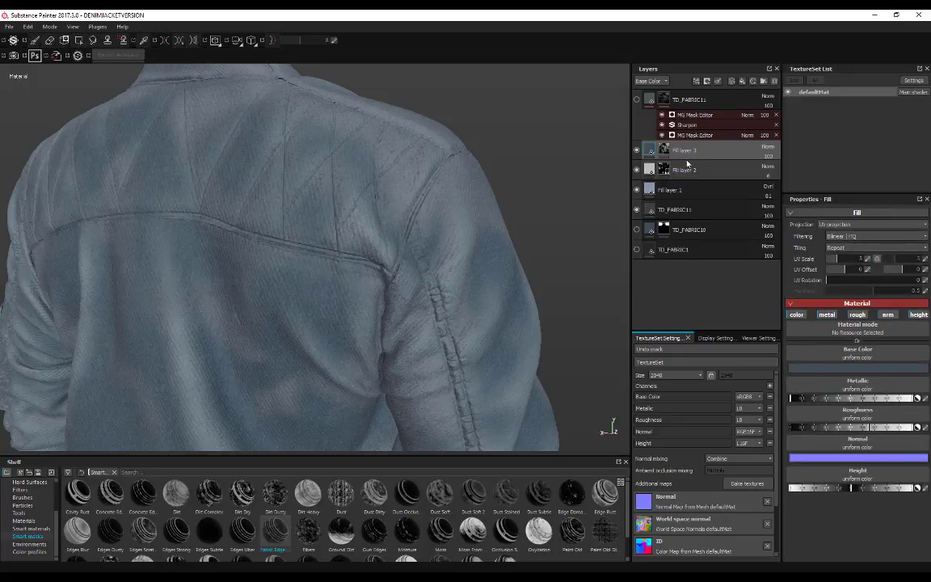
pyautogui.click(665, 150)
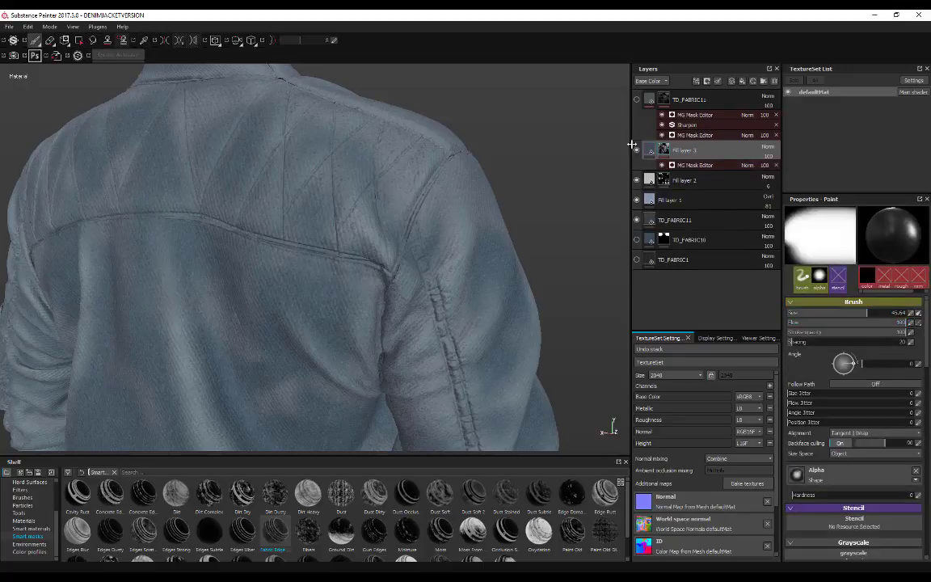
# Raise the Global Balance of Fill layer 3's MG Mask Editor to 0.91.
pyautogui.scroll(-5, 516, 198)
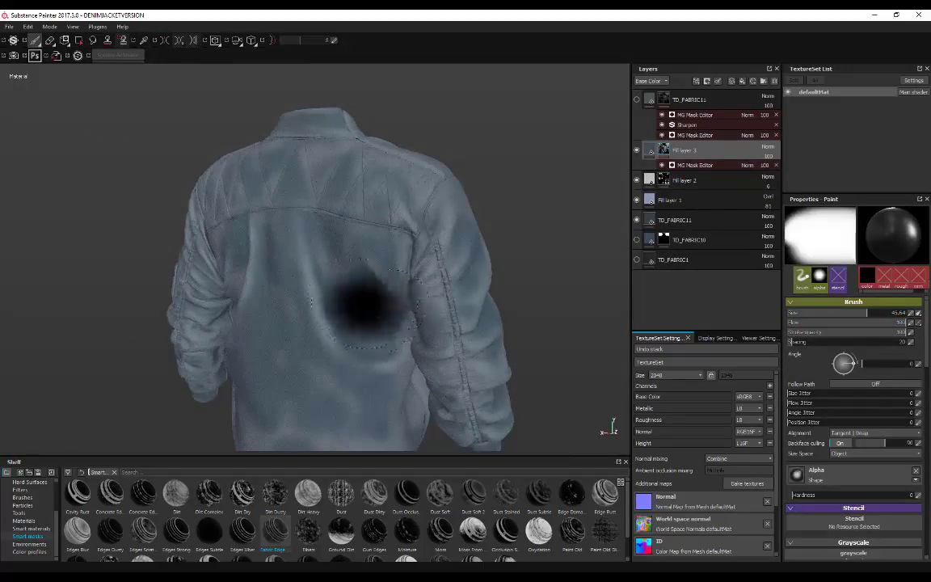
pyautogui.scroll(-2, 317, 310)
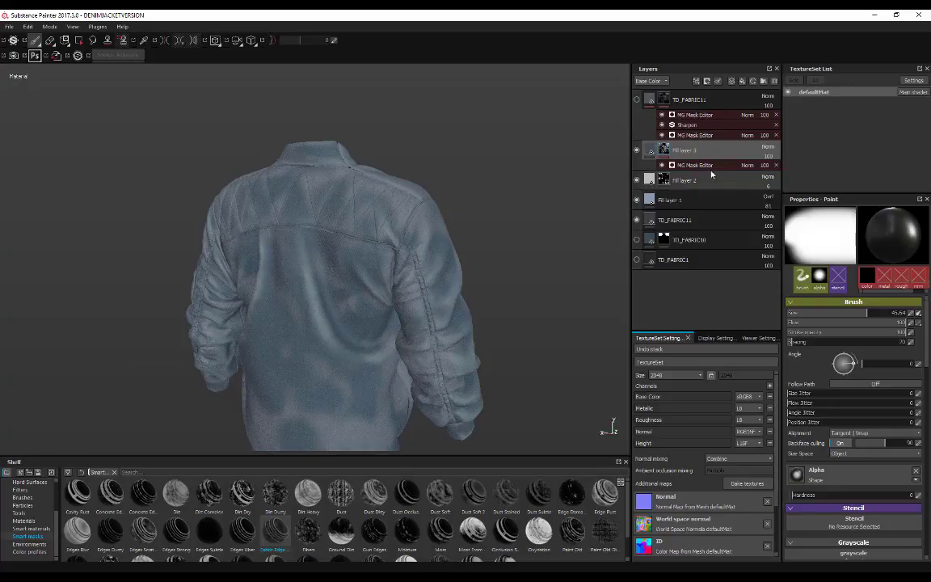
pyautogui.click(686, 165)
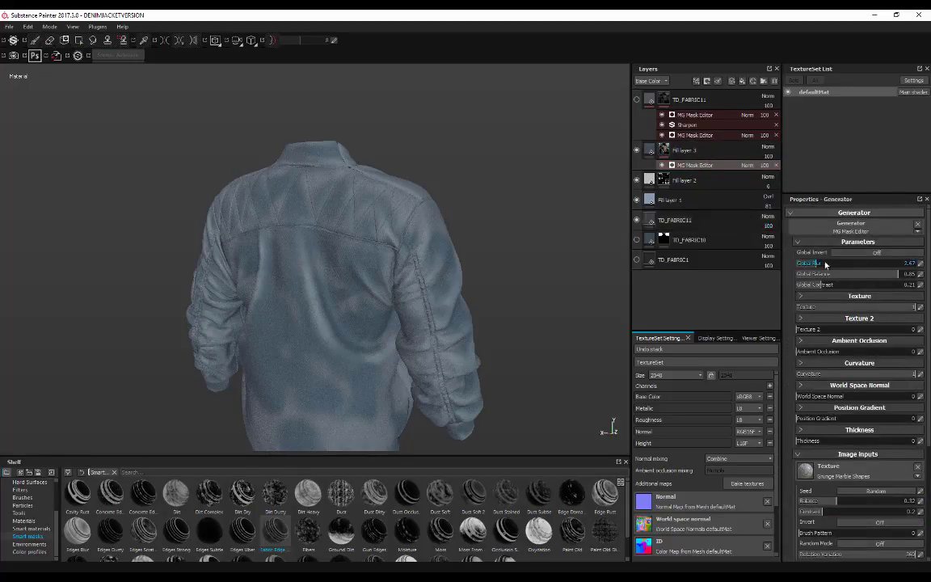
pyautogui.moveTo(896, 276)
pyautogui.mouseDown()
pyautogui.moveTo(851, 276)
pyautogui.moveTo(914, 278)
pyautogui.moveTo(905, 279)
pyautogui.mouseUp()
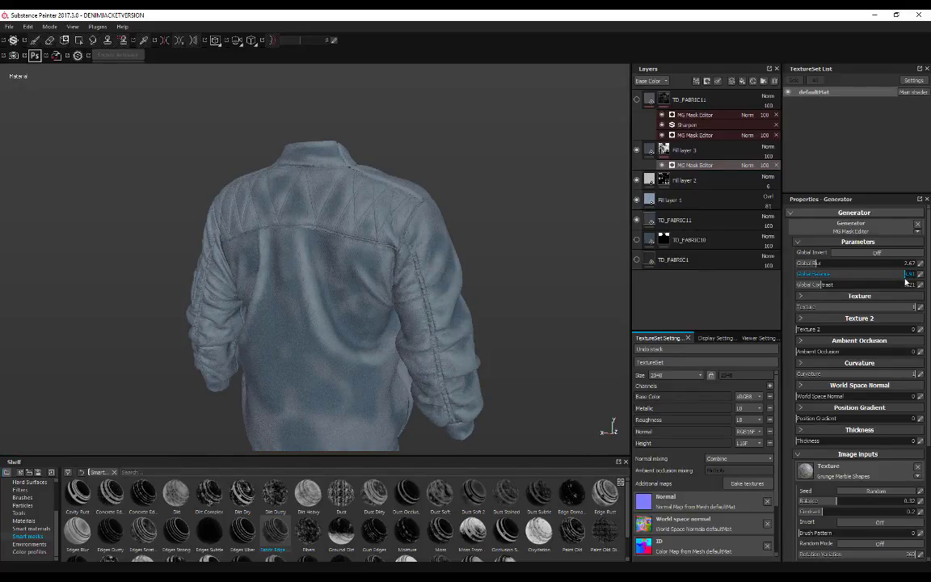
# Show the masked TD_FABRIC11 layer above Fill layer 3 and inspect the jacket's seams and edges.
pyautogui.click(665, 101)
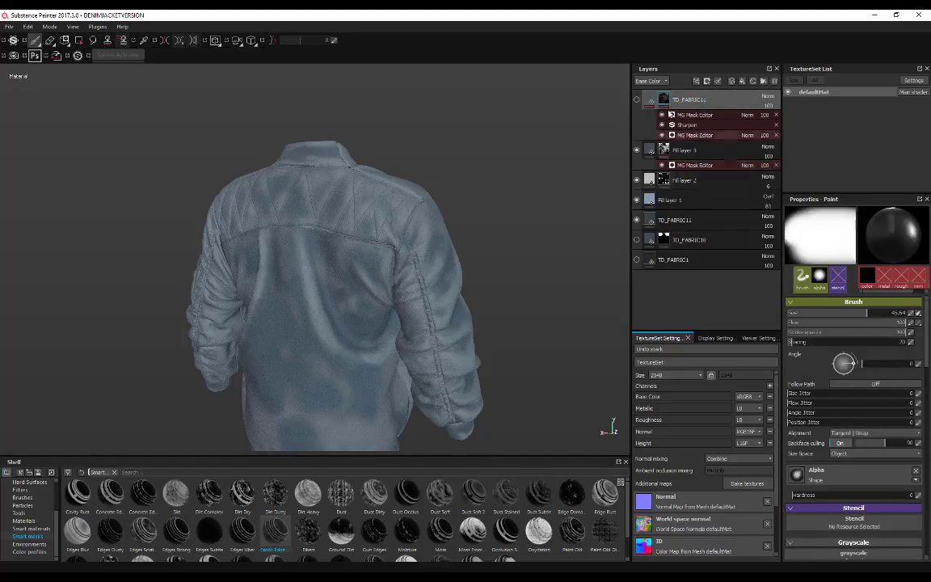
pyautogui.click(637, 100)
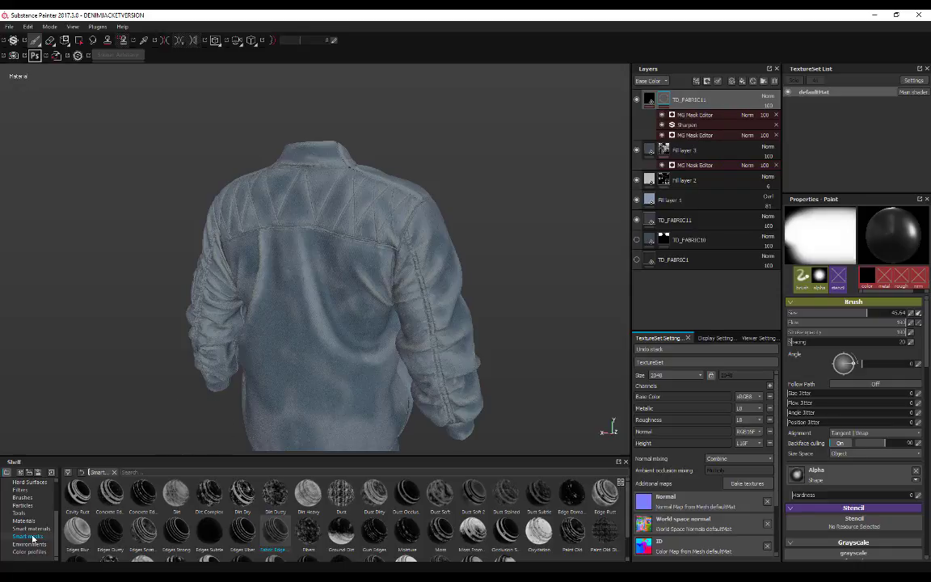
pyautogui.scroll(4, 365, 268)
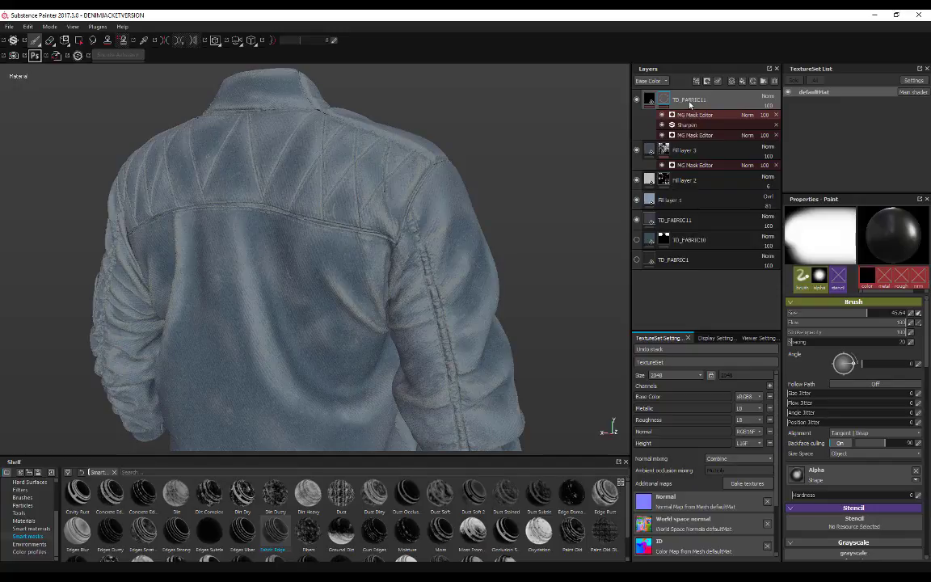
pyautogui.scroll(-2, 517, 164)
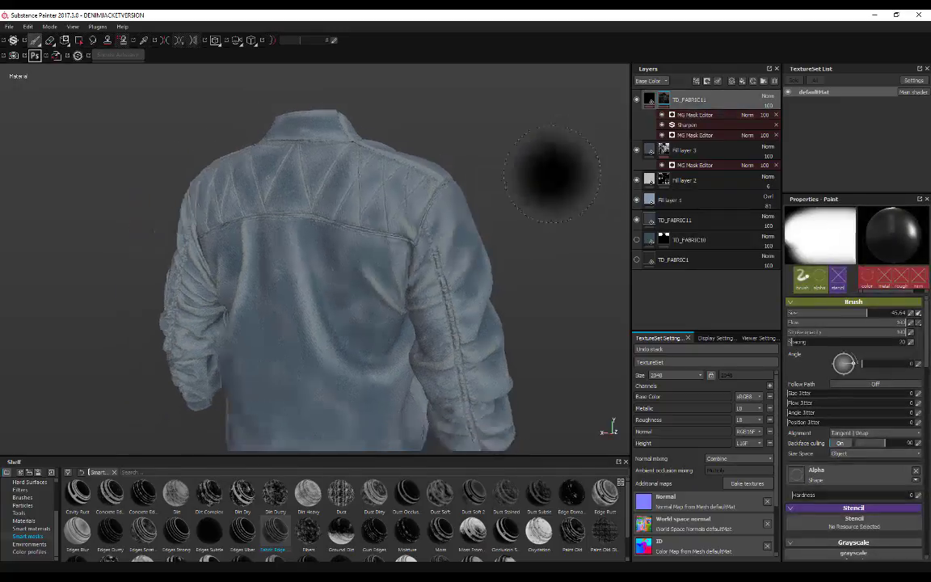
# Lower the Global Balance of Fill layer 3's MG Mask Editor to 0.81.
pyautogui.click(665, 151)
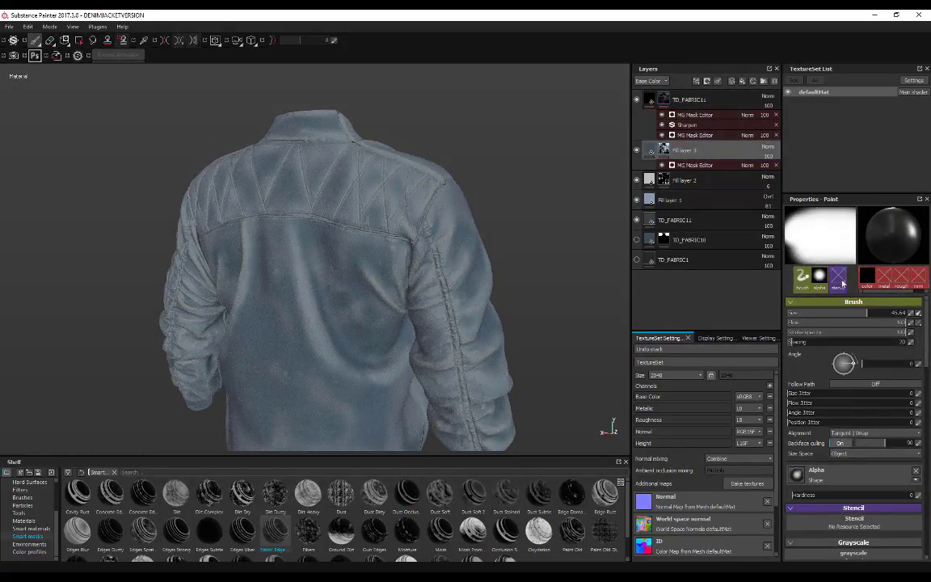
pyautogui.click(684, 165)
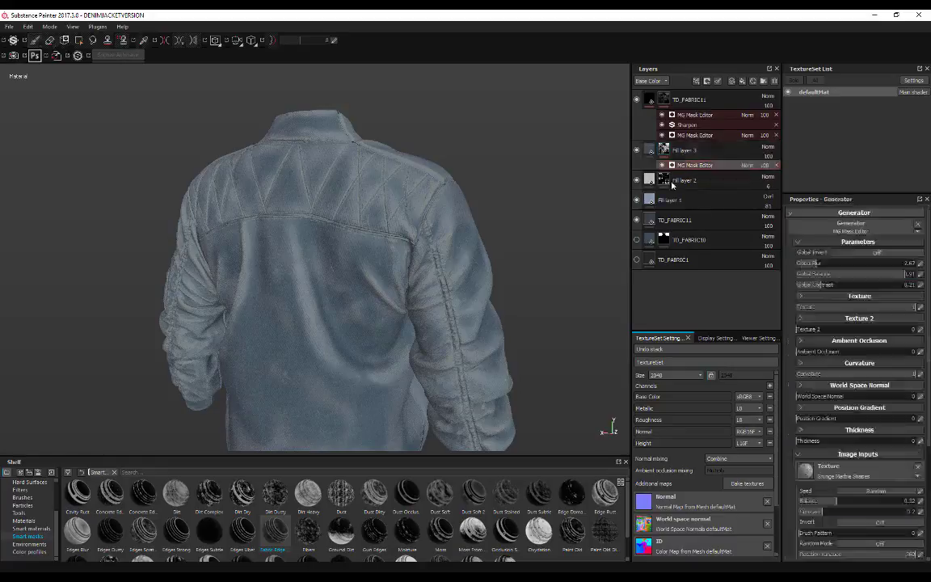
pyautogui.moveTo(886, 276); pyautogui.dragTo(885, 276)
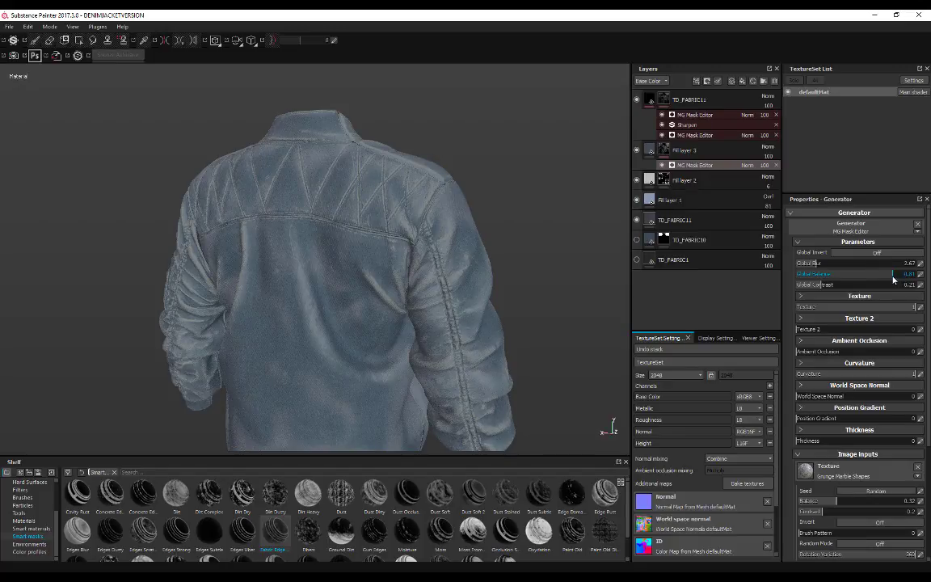
# Toggle Fill layer 2's visibility to compare its effect, and inspect the jacket's back and sleeves from several angles.
pyautogui.click(636, 180)
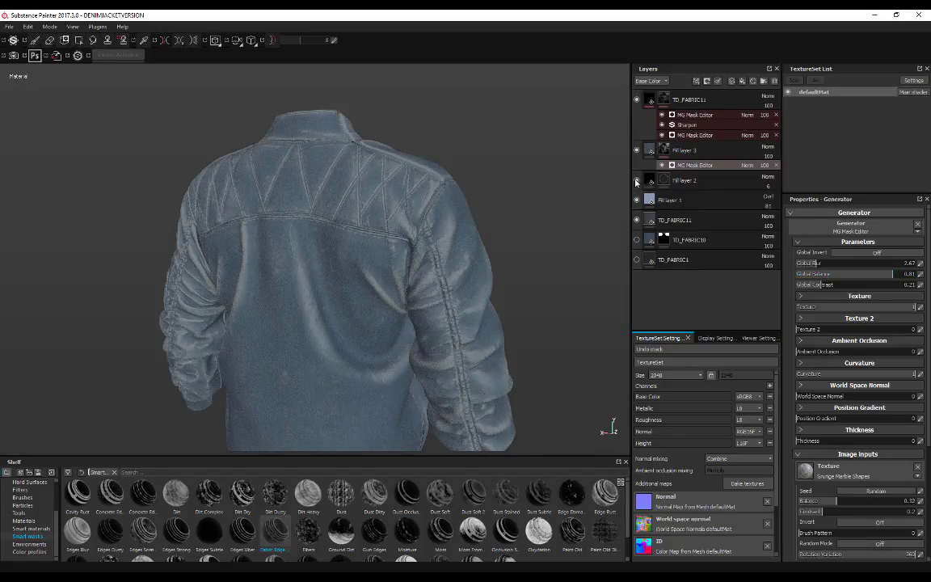
pyautogui.click(636, 181)
pyautogui.keyDown('alt'); pyautogui.moveTo(308, 191); pyautogui.dragTo(350, 207, button='right'); pyautogui.keyUp('alt')
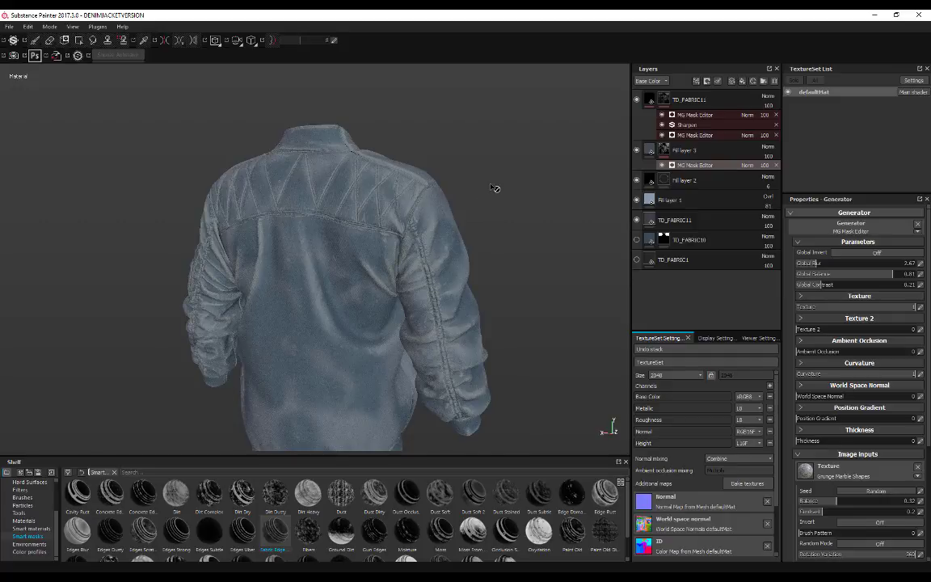
pyautogui.moveTo(494, 188)
pyautogui.keyDown('alt'); pyautogui.mouseDown()
pyautogui.moveTo(236, 187)
pyautogui.moveTo(493, 193)
pyautogui.mouseUp(); pyautogui.keyUp('alt')
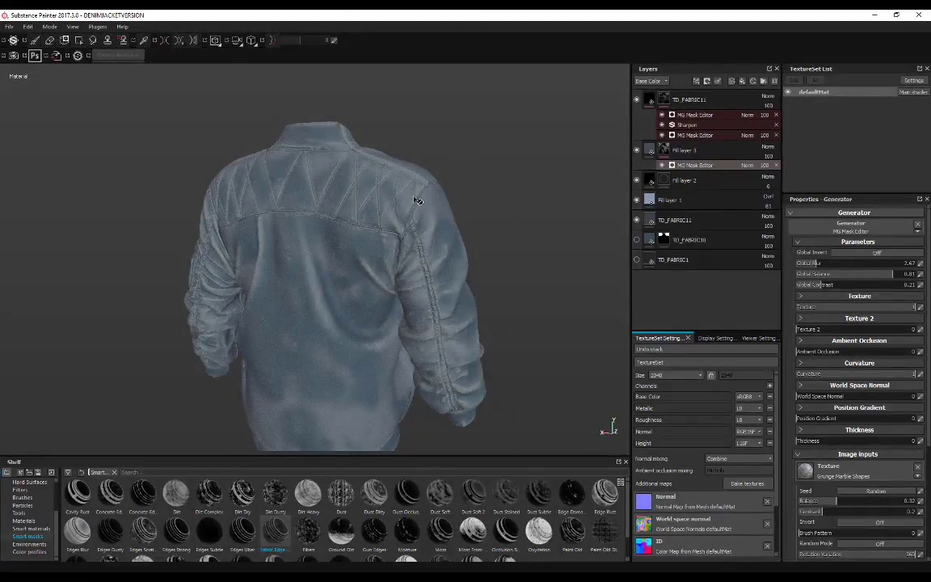
pyautogui.keyDown('alt'); pyautogui.moveTo(418, 200); pyautogui.dragTo(542, 131); pyautogui.keyUp('alt')
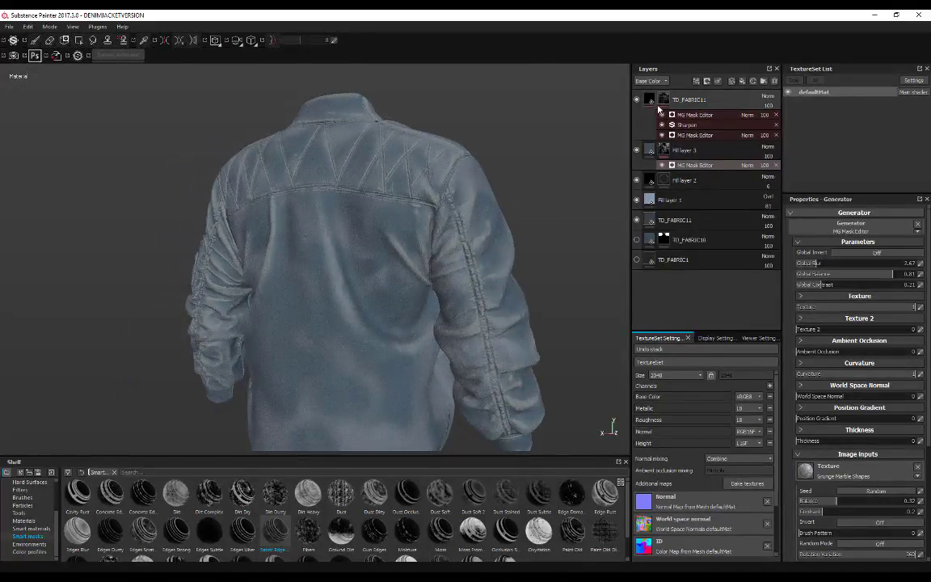
pyautogui.moveTo(486, 155)
pyautogui.keyDown('alt'); pyautogui.mouseDown()
pyautogui.moveTo(474, 165)
pyautogui.moveTo(346, 161)
pyautogui.moveTo(458, 173)
pyautogui.mouseUp(); pyautogui.keyUp('alt')
# Undo the Global Balance changes on Fill layer 3's mask generator and the showing of the uppermost TD_FABRIC11 layer.
pyautogui.hotkey('ctrl', 'z')
pyautogui.hotkey('ctrl', 'z')
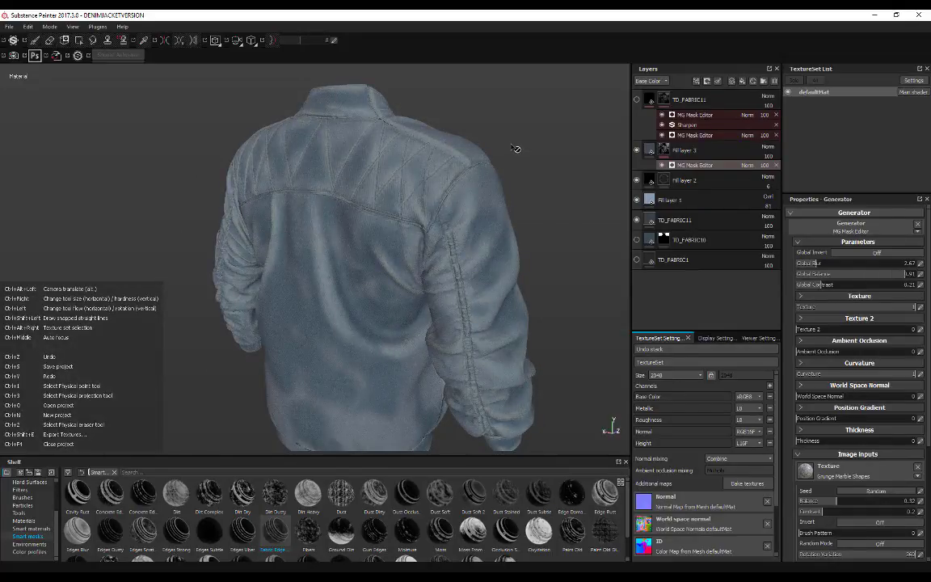
pyautogui.hotkey('ctrl', 'z')
pyautogui.press('ctrl')
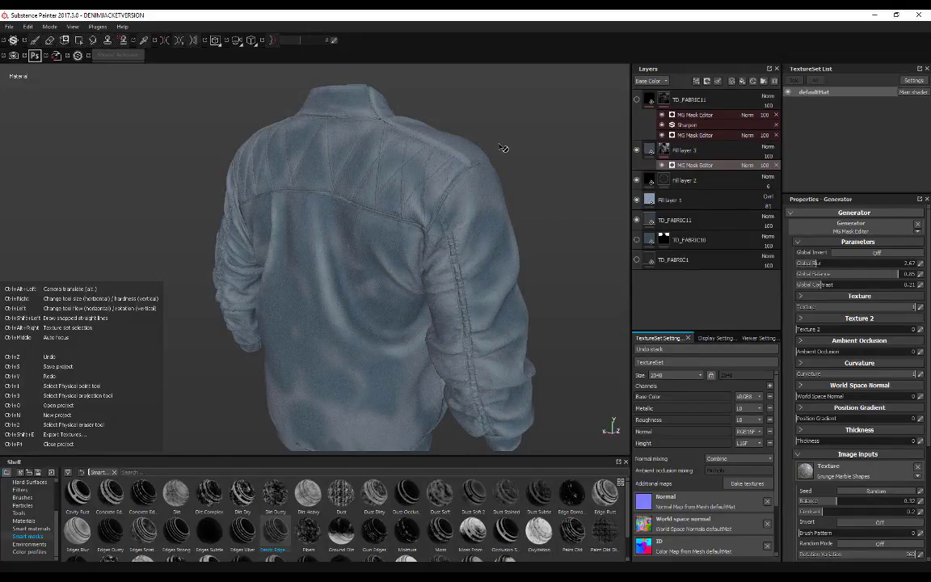
# Undo the Fill layer 2 mask change and the showing of Fill layers 1, 2 and 3.
pyautogui.hotkey('ctrl', 'z')
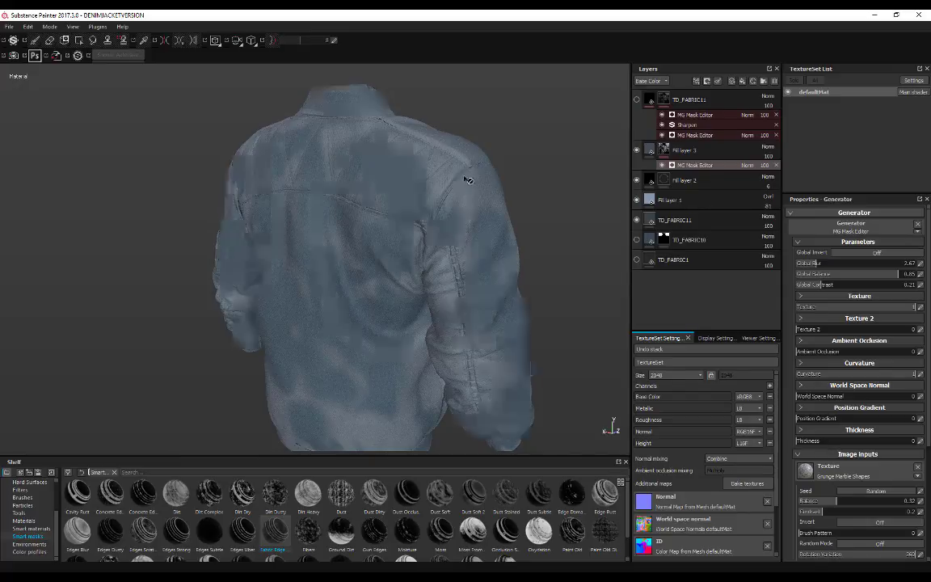
pyautogui.hotkey('ctrl', 'z')
pyautogui.hotkey('ctrl', 'z')
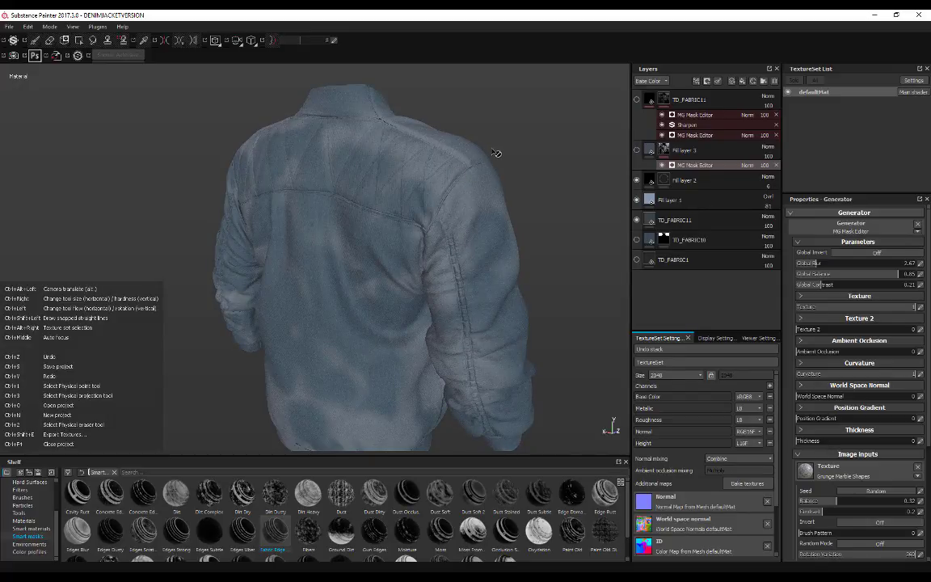
pyautogui.hotkey('ctrl', 'z')
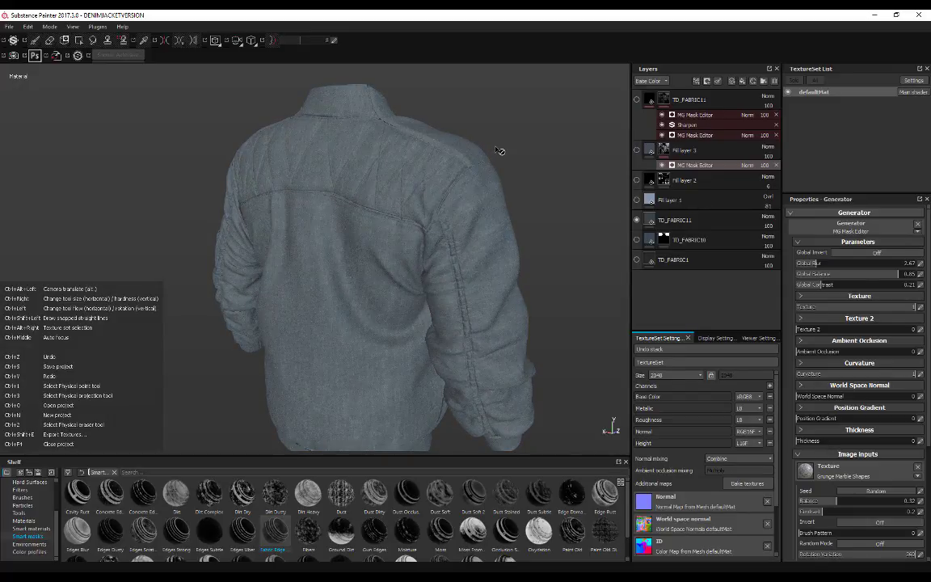
# Show Fill layers 1, 2 and 3 and the uppermost TD_FABRIC11 layer again.
pyautogui.click(637, 181)
pyautogui.click(637, 150)
pyautogui.click(637, 100)
# Render the jacket in Iray, examine its back and shoulder seams up close, and return to the painting view.
pyautogui.keyDown('alt'); pyautogui.moveTo(388, 182); pyautogui.dragTo(291, 171); pyautogui.keyUp('alt')
pyautogui.keyDown('alt'); pyautogui.moveTo(291, 171); pyautogui.dragTo(451, 241, button='right'); pyautogui.keyUp('alt')
pyautogui.keyDown('alt'); pyautogui.moveTo(451, 241); pyautogui.dragTo(288, 223); pyautogui.keyUp('alt')
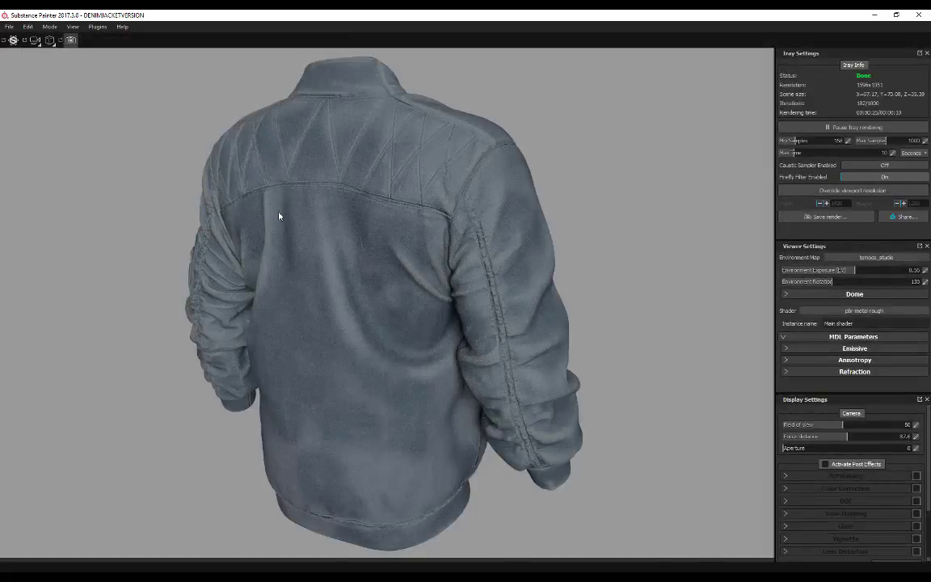
pyautogui.scroll(3, 279, 215)
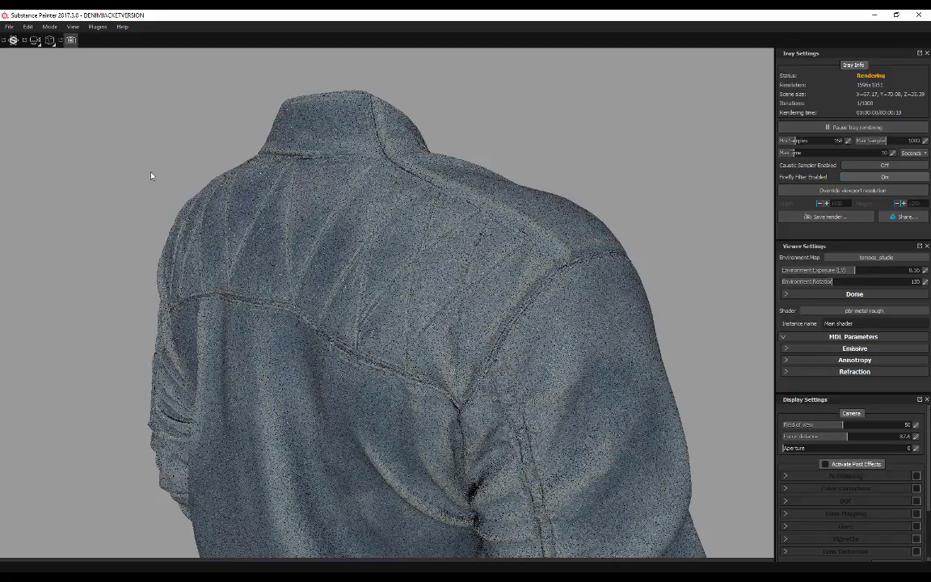
pyautogui.scroll(-3, 192, 197)
pyautogui.keyDown('alt'); pyautogui.moveTo(199, 194); pyautogui.dragTo(222, 197); pyautogui.keyUp('alt')
pyautogui.click(71, 41)
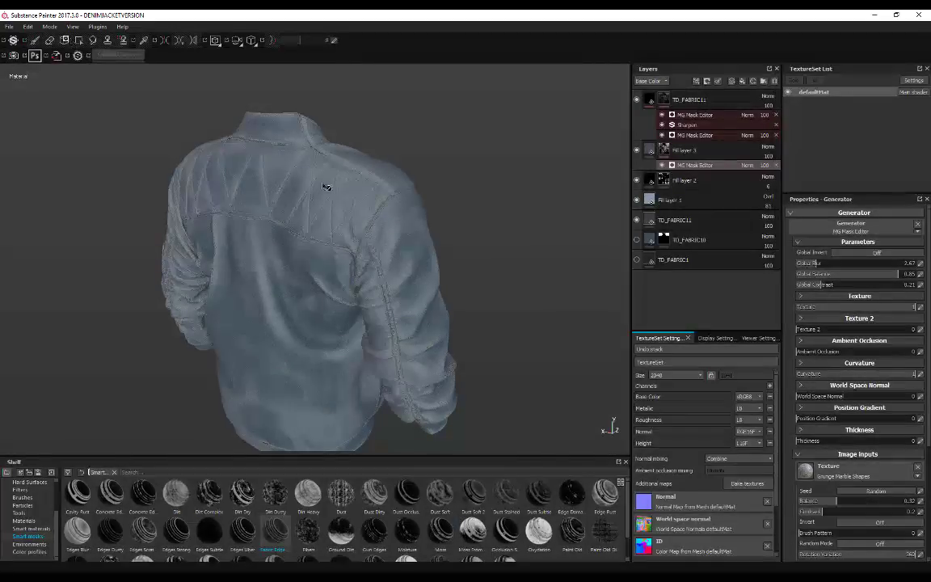
# Find the TD_FABRIC13 material in the shelf's materials and add it as a layer above the uppermost TD_FABRIC11.
pyautogui.click(23, 520)
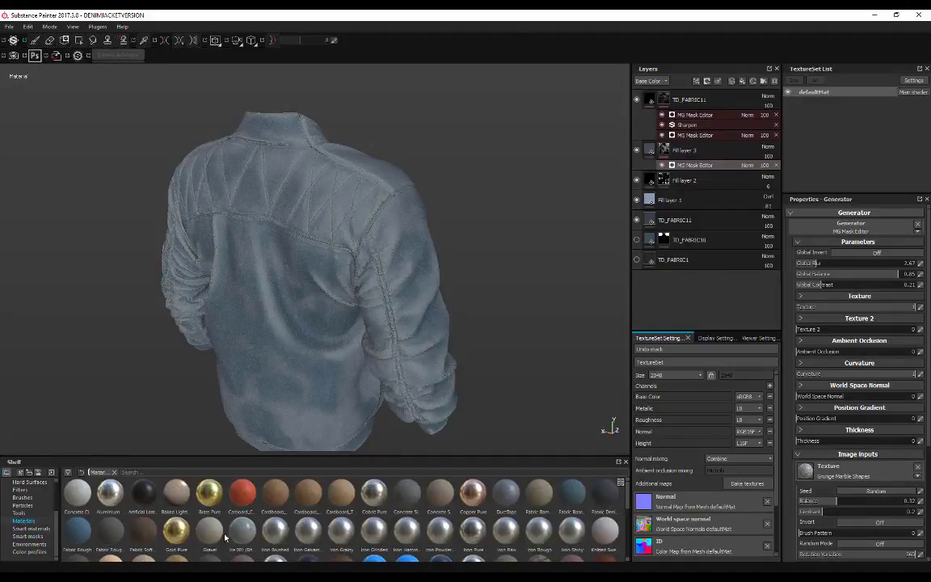
pyautogui.scroll(3, 418, 524)
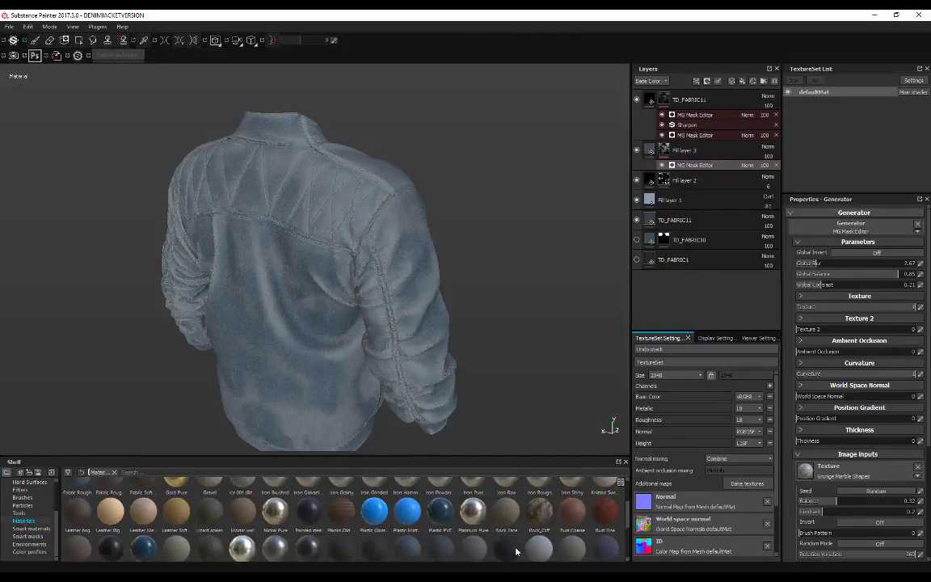
pyautogui.scroll(-3, 517, 548)
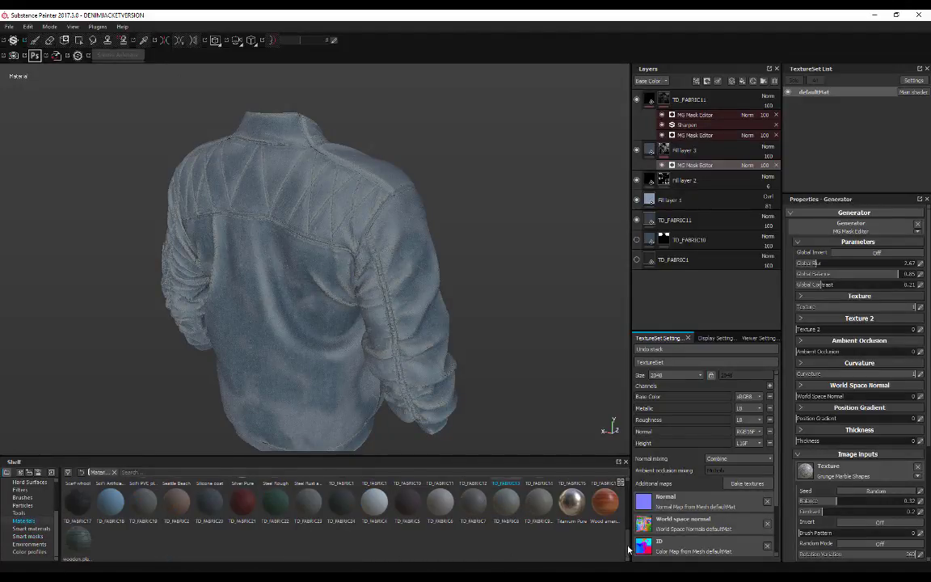
pyautogui.moveTo(629, 550); pyautogui.dragTo(629, 540)
pyautogui.moveTo(509, 498); pyautogui.dragTo(701, 92)
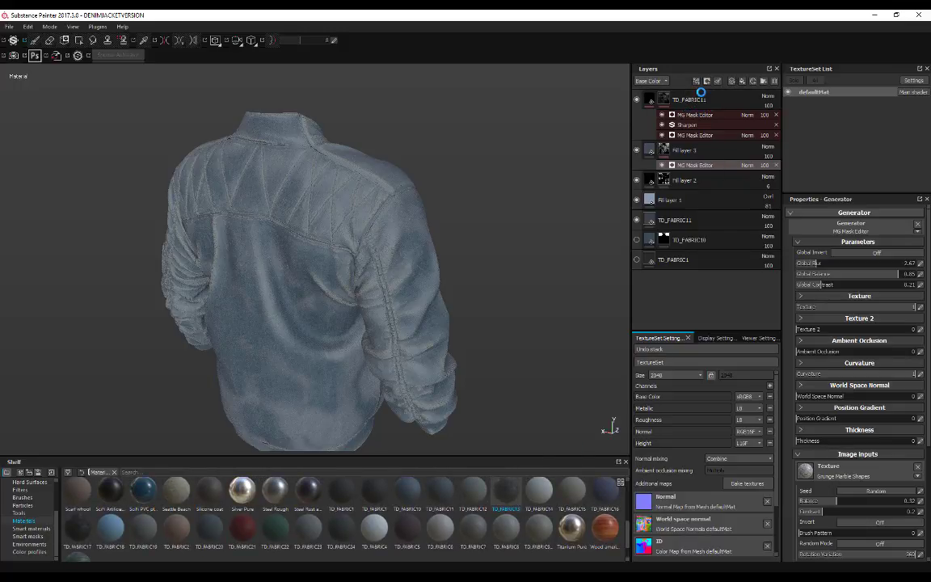
# Examine the TD_FABRIC13 surface on the jacket's back up close and from several angles.
pyautogui.scroll(-1, 442, 240)
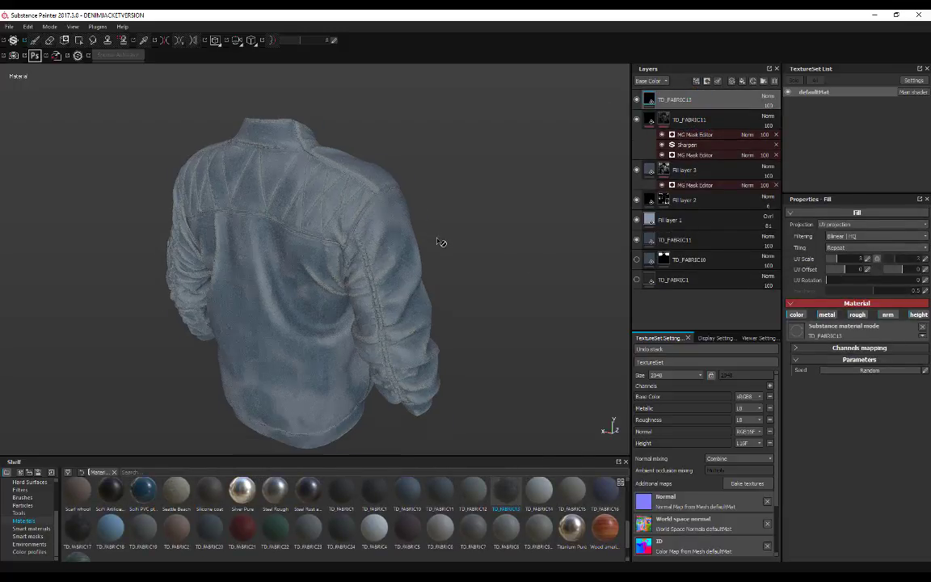
pyautogui.scroll(4, 299, 255)
pyautogui.keyDown('alt'); pyautogui.moveTo(455, 248); pyautogui.dragTo(377, 276, button='right'); pyautogui.keyUp('alt')
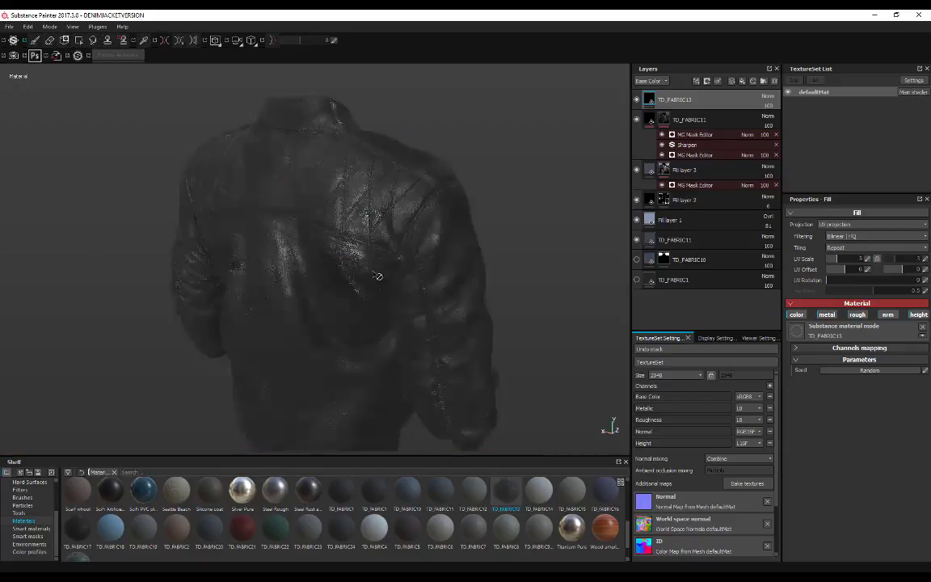
pyautogui.keyDown('alt'); pyautogui.moveTo(495, 229); pyautogui.dragTo(592, 161); pyautogui.keyUp('alt')
pyautogui.scroll(5, 498, 185)
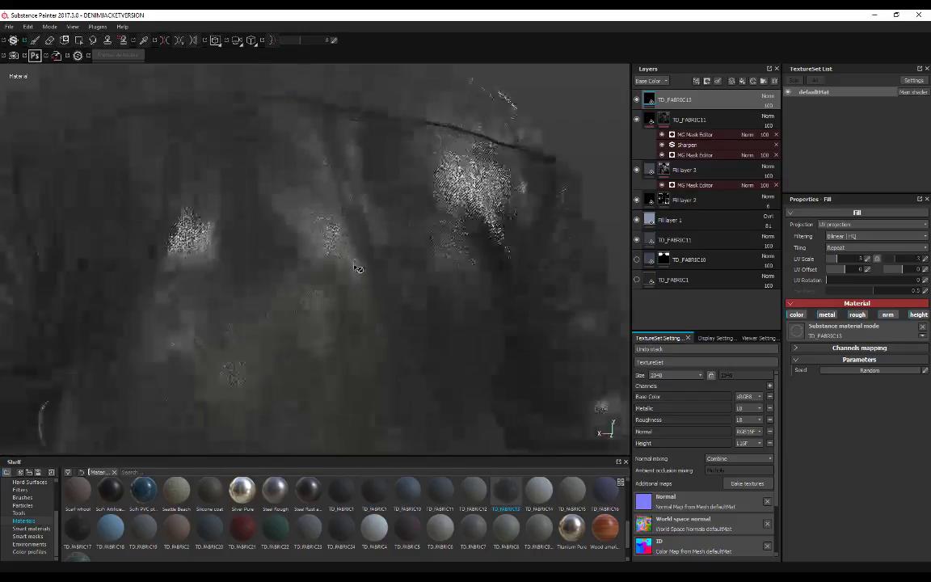
pyautogui.keyDown('alt'); pyautogui.moveTo(382, 279); pyautogui.dragTo(391, 210, button='middle'); pyautogui.keyUp('alt')
pyautogui.scroll(-2, 404, 242)
pyautogui.keyDown('alt'); pyautogui.moveTo(324, 189); pyautogui.dragTo(303, 185, button='middle'); pyautogui.keyUp('alt')
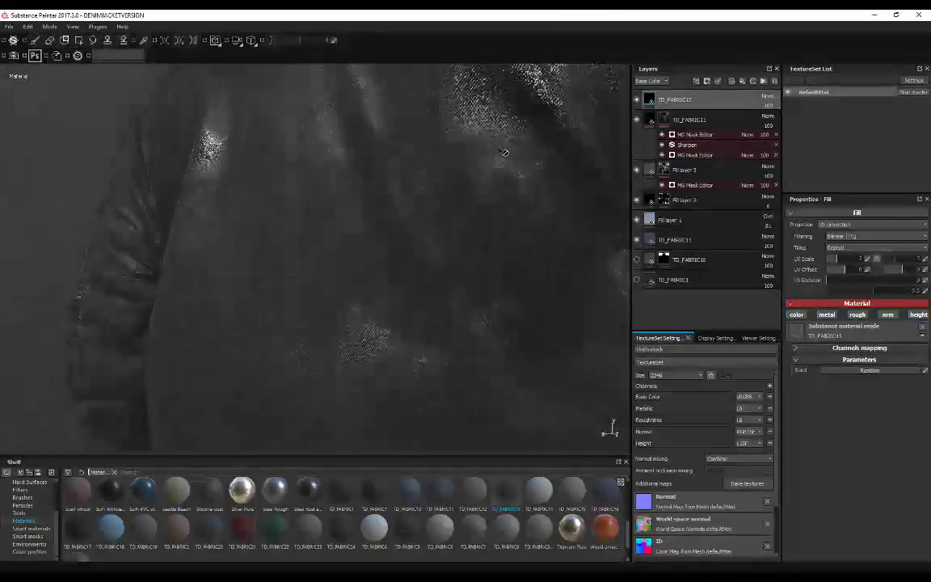
pyautogui.keyDown('alt'); pyautogui.moveTo(380, 178); pyautogui.dragTo(434, 147); pyautogui.keyUp('alt')
pyautogui.keyDown('alt'); pyautogui.moveTo(347, 322); pyautogui.dragTo(358, 299); pyautogui.keyUp('alt')
pyautogui.keyDown('alt'); pyautogui.moveTo(357, 299); pyautogui.dragTo(368, 208, button='middle'); pyautogui.keyUp('alt')
pyautogui.keyDown('alt'); pyautogui.moveTo(367, 207); pyautogui.dragTo(404, 267); pyautogui.keyUp('alt')
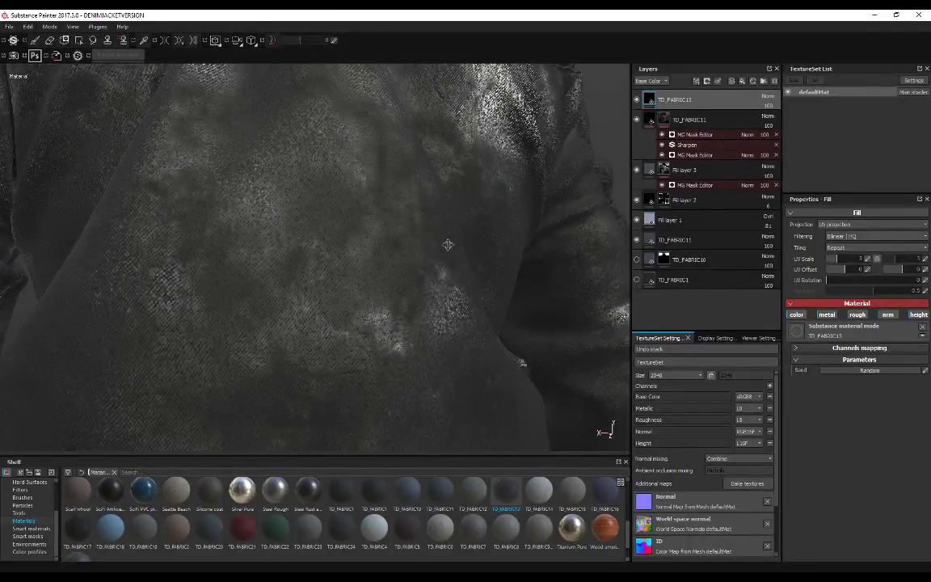
# Hide both TD_FABRIC11 layers and inspect the TD_FABRIC13 material across the jacket's back and sleeves.
pyautogui.keyDown('alt'); pyautogui.moveTo(448, 244); pyautogui.dragTo(436, 232); pyautogui.keyUp('alt')
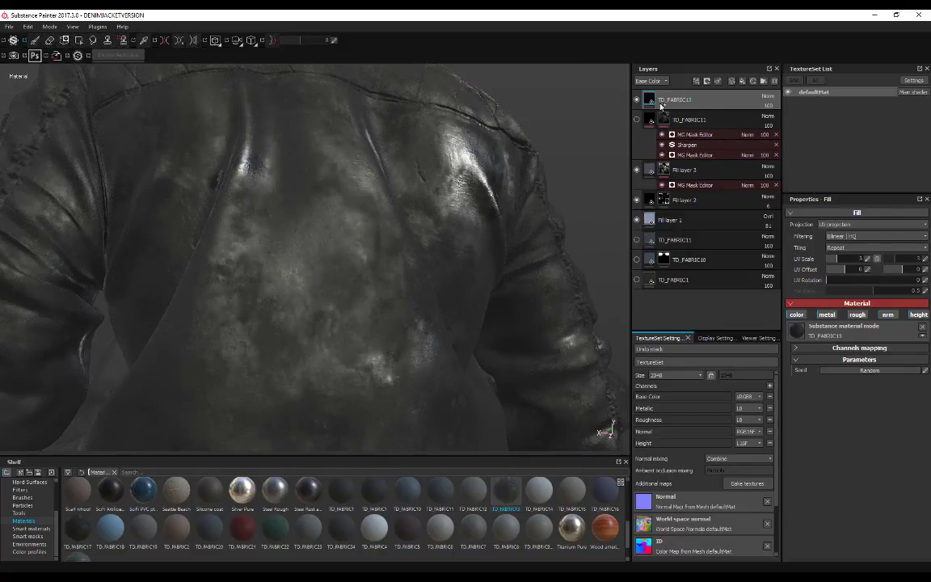
pyautogui.scroll(-3, 401, 269)
pyautogui.keyDown('alt'); pyautogui.moveTo(431, 214); pyautogui.dragTo(353, 244); pyautogui.keyUp('alt')
pyautogui.scroll(-2, 421, 245)
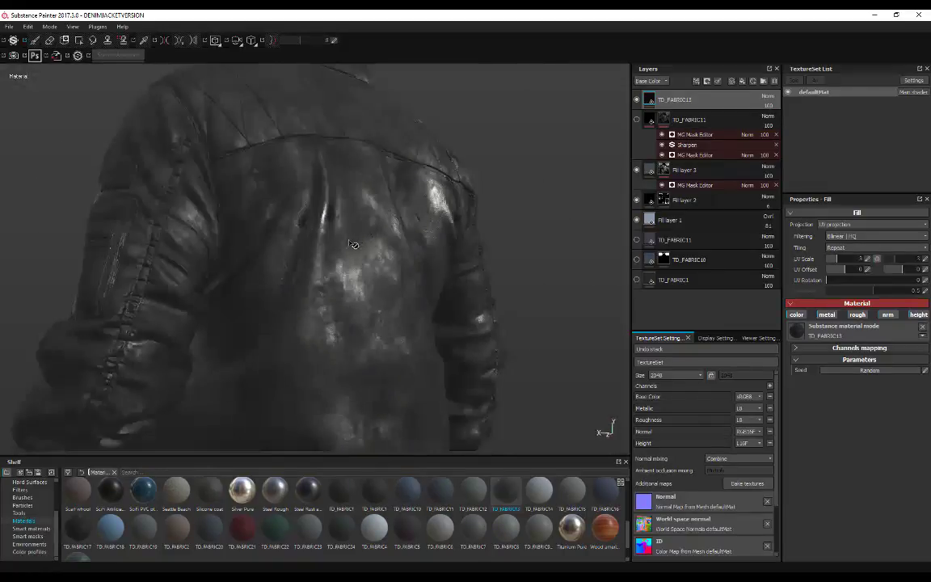
pyautogui.scroll(-3, 443, 243)
pyautogui.keyDown('alt'); pyautogui.moveTo(457, 227); pyautogui.dragTo(621, 152); pyautogui.keyUp('alt')
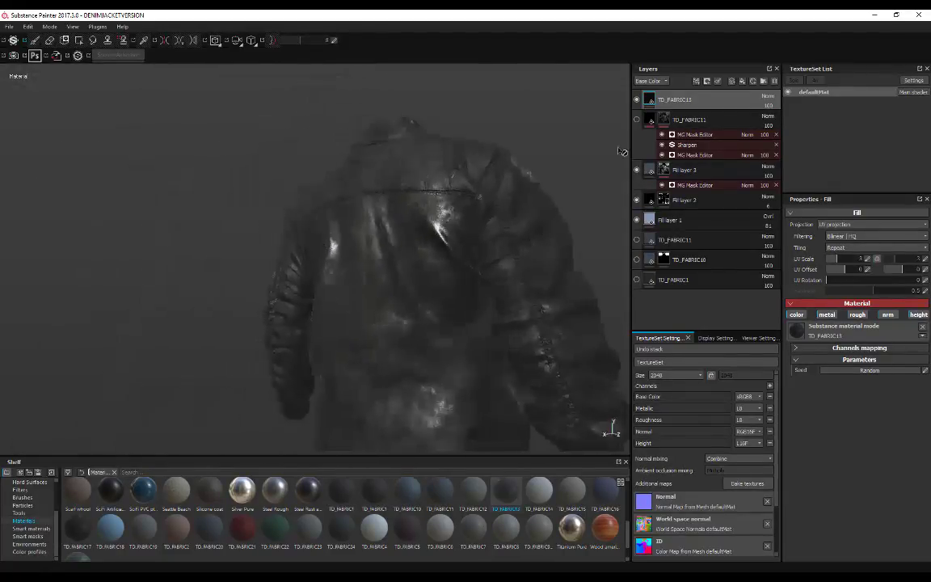
# Add a black mask to the TD_FABRIC13 layer.
pyautogui.click(767, 97)
pyautogui.click(736, 106)
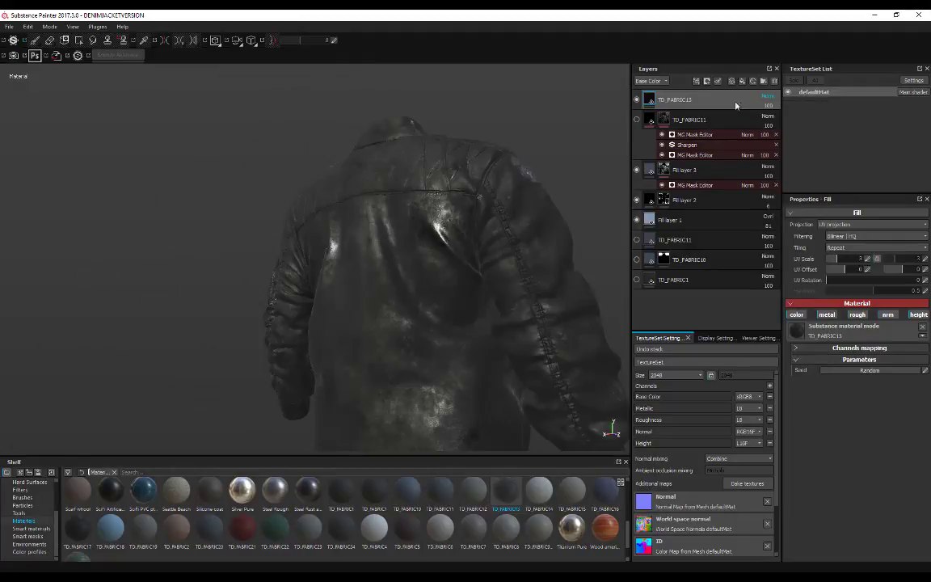
pyautogui.rightClick(674, 100)
pyautogui.click(659, 101)
pyautogui.rightClick(670, 101)
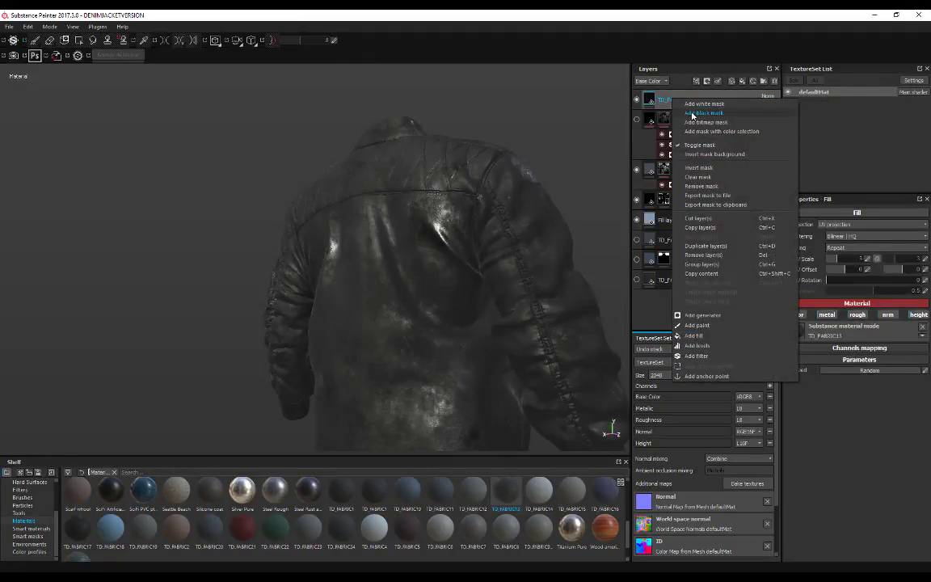
pyautogui.click(694, 114)
pyautogui.press('x')
# Show the TD_FABRIC11 layer beneath Fill layer 1 again to bring back the denim base.
pyautogui.keyDown('alt'); pyautogui.moveTo(543, 181); pyautogui.dragTo(468, 124); pyautogui.keyUp('alt')
pyautogui.keyDown('alt'); pyautogui.moveTo(513, 102); pyautogui.dragTo(480, 135); pyautogui.keyUp('alt')
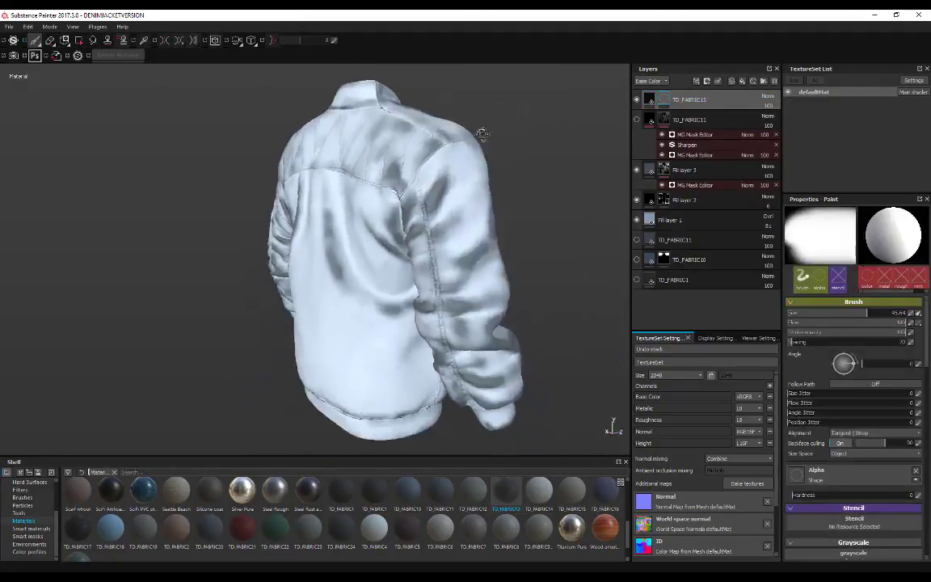
pyautogui.keyDown('alt'); pyautogui.moveTo(536, 116); pyautogui.dragTo(441, 146); pyautogui.keyUp('alt')
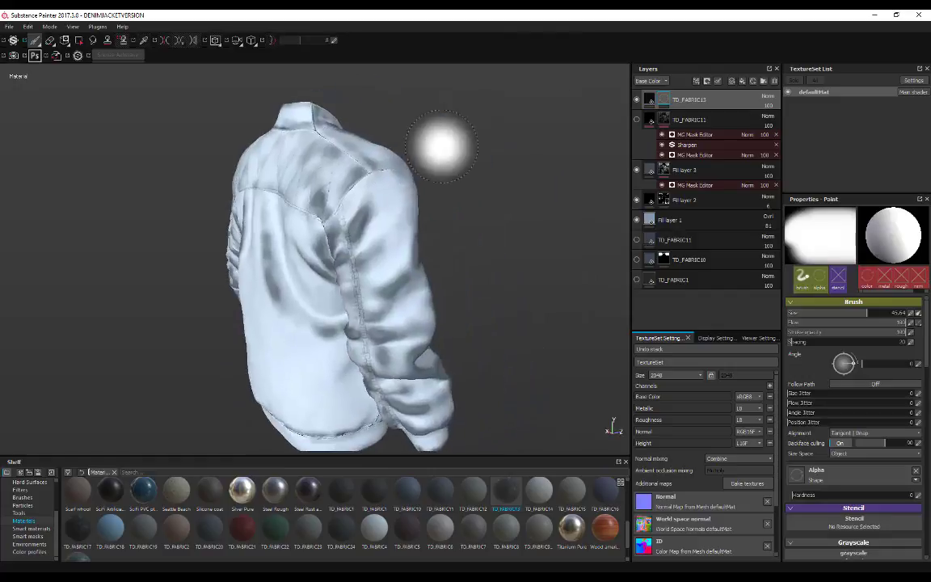
pyautogui.click(637, 240)
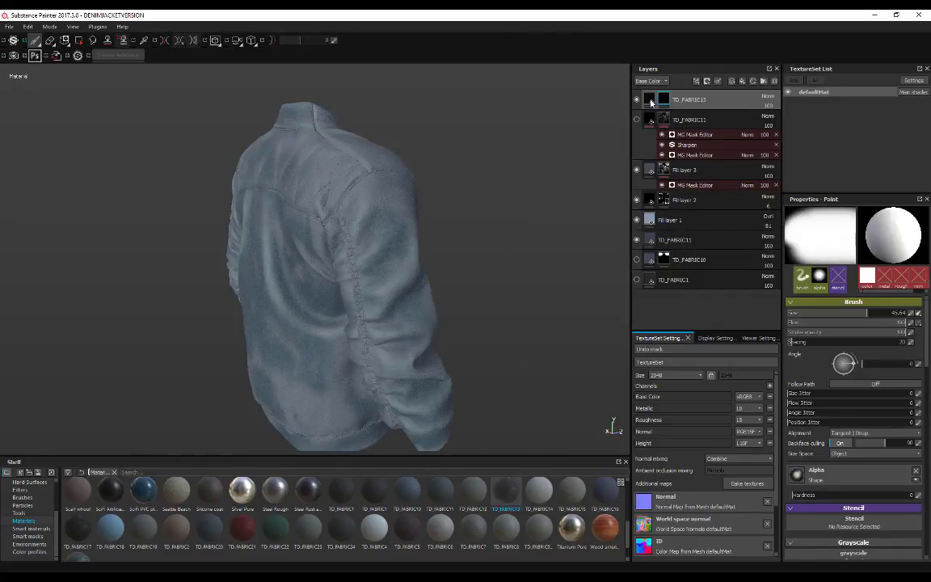
# Fill the sleeves white in TD_FABRIC13's mask with Polygon Fill in UV chunk mode, and return to the brush.
pyautogui.click(78, 41)
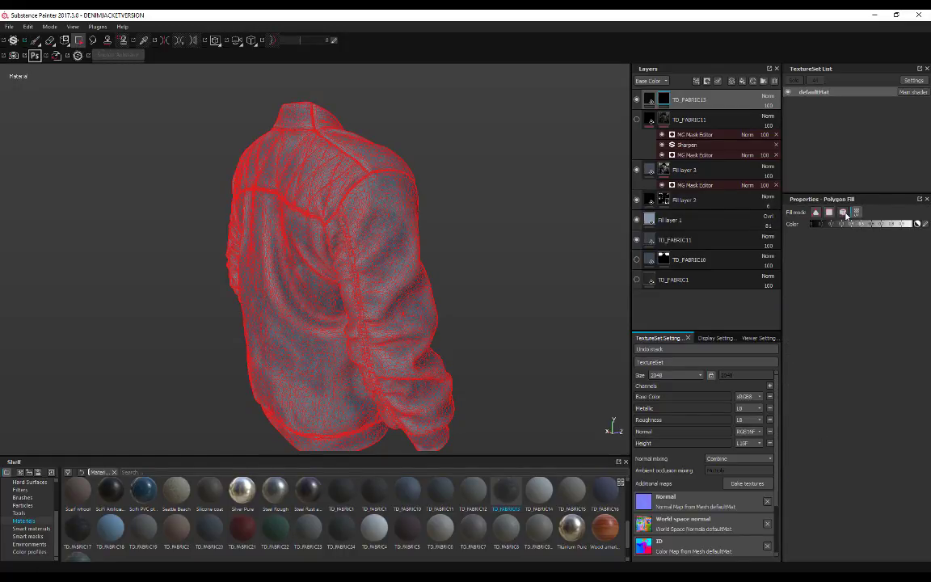
pyautogui.click(364, 245)
pyautogui.keyDown('alt'); pyautogui.moveTo(361, 168); pyautogui.dragTo(250, 213); pyautogui.keyUp('alt')
pyautogui.keyDown('alt'); pyautogui.moveTo(296, 316); pyautogui.dragTo(586, 202); pyautogui.keyUp('alt')
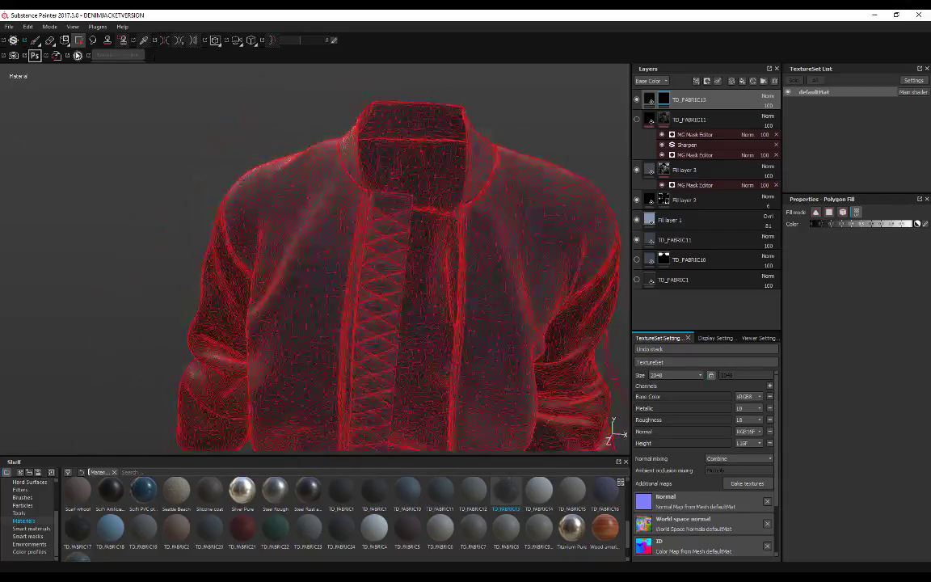
pyautogui.click(34, 41)
# Inspect the TD_FABRIC13 sleeves against the denim body, checking the cuffs and the sleeve pocket from the back and side.
pyautogui.scroll(-3, 244, 168)
pyautogui.keyDown('alt'); pyautogui.moveTo(243, 168); pyautogui.dragTo(282, 122, button='middle'); pyautogui.keyUp('alt')
pyautogui.keyDown('alt'); pyautogui.moveTo(173, 146); pyautogui.dragTo(604, 133); pyautogui.keyUp('alt')
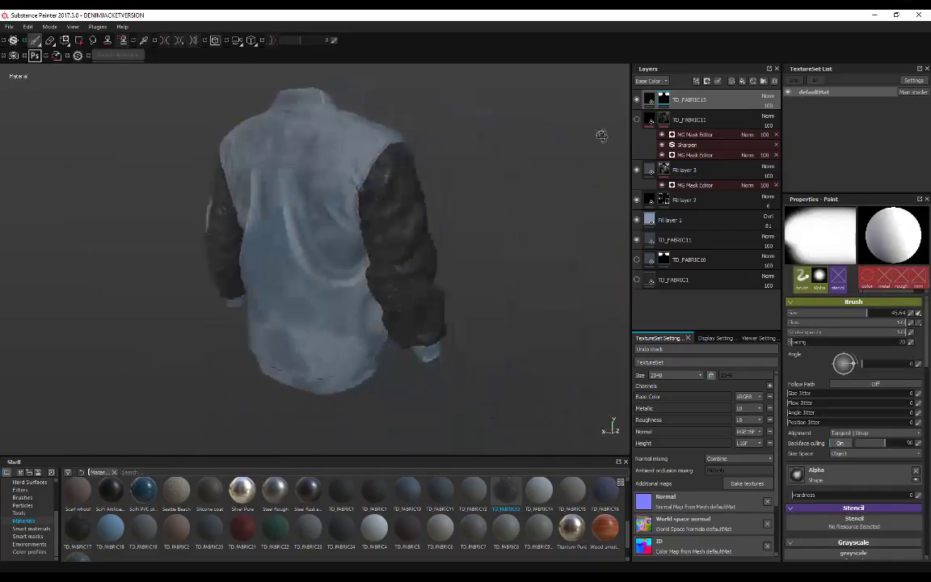
pyautogui.scroll(3, 462, 171)
pyautogui.keyDown('alt'); pyautogui.moveTo(461, 171); pyautogui.dragTo(493, 145); pyautogui.keyUp('alt')
pyautogui.scroll(3, 492, 145)
pyautogui.scroll(-3, 316, 117)
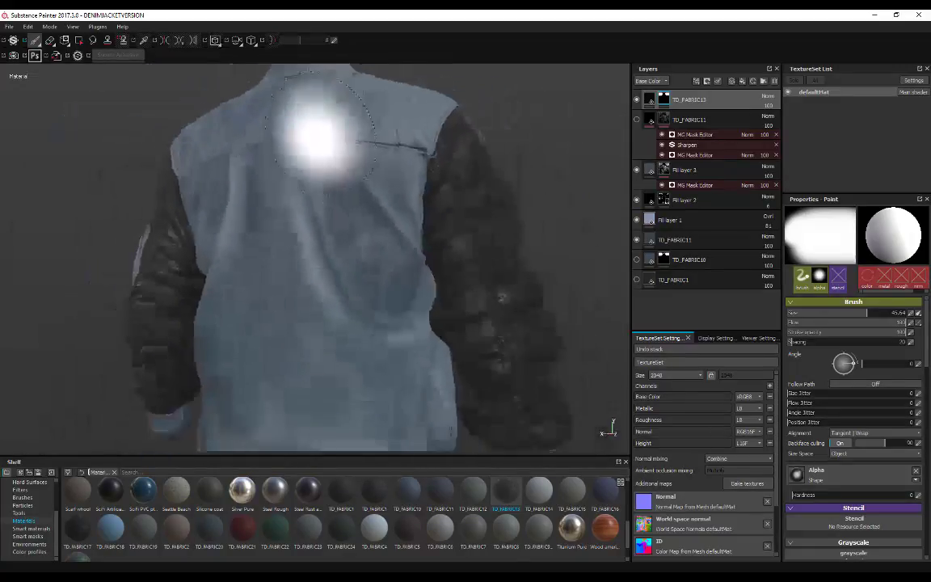
pyautogui.keyDown('alt'); pyautogui.moveTo(189, 145); pyautogui.dragTo(308, 175); pyautogui.keyUp('alt')
pyautogui.keyDown('alt'); pyautogui.moveTo(308, 174); pyautogui.dragTo(401, 185, button='middle'); pyautogui.keyUp('alt')
pyautogui.keyDown('alt'); pyautogui.moveTo(401, 185); pyautogui.dragTo(434, 182, button='right'); pyautogui.keyUp('alt')
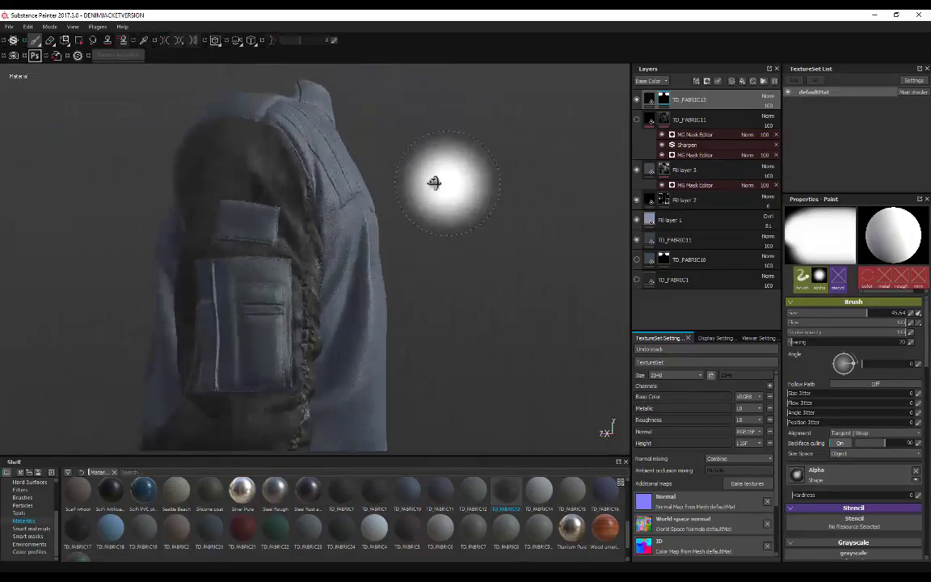
pyautogui.moveTo(434, 182)
pyautogui.keyDown('alt'); pyautogui.mouseDown()
pyautogui.moveTo(162, 187)
pyautogui.moveTo(322, 197)
pyautogui.moveTo(338, 173)
pyautogui.moveTo(457, 177)
pyautogui.moveTo(327, 160)
pyautogui.moveTo(499, 160)
pyautogui.moveTo(465, 169)
pyautogui.mouseUp(); pyautogui.keyUp('alt')
pyautogui.keyDown('alt'); pyautogui.moveTo(463, 170); pyautogui.dragTo(321, 197, button='right'); pyautogui.keyUp('alt')
pyautogui.keyDown('alt'); pyautogui.moveTo(321, 197); pyautogui.dragTo(307, 219, button='middle'); pyautogui.keyUp('alt')
pyautogui.keyDown('alt'); pyautogui.moveTo(325, 212); pyautogui.dragTo(385, 204); pyautogui.keyUp('alt')
pyautogui.moveTo(97, 202)
pyautogui.keyDown('alt'); pyautogui.mouseDown()
pyautogui.moveTo(405, 203)
pyautogui.moveTo(243, 197)
pyautogui.mouseUp(); pyautogui.keyUp('alt')
pyautogui.keyDown('alt'); pyautogui.moveTo(243, 197); pyautogui.dragTo(266, 173, button='right'); pyautogui.keyUp('alt')
pyautogui.moveTo(266, 174)
pyautogui.keyDown('alt'); pyautogui.mouseDown()
pyautogui.moveTo(306, 138)
pyautogui.moveTo(397, 173)
pyautogui.moveTo(353, 192)
pyautogui.moveTo(401, 182)
pyautogui.moveTo(368, 184)
pyautogui.moveTo(379, 215)
pyautogui.moveTo(443, 207)
pyautogui.mouseUp(); pyautogui.keyUp('alt')
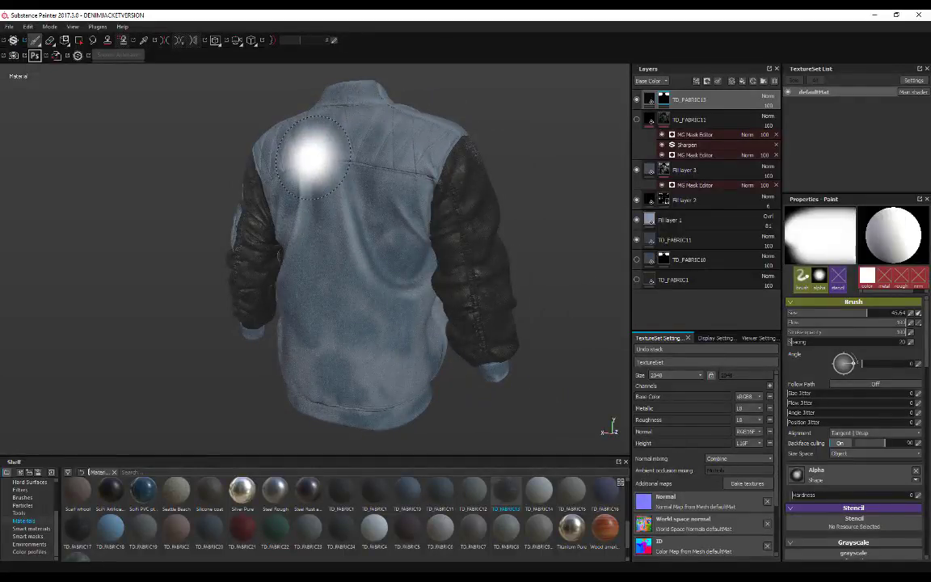
# Examine the jacket's back panel and the shoulder seam where the denim meets the dark sleeve.
pyautogui.keyDown('alt'); pyautogui.moveTo(314, 158); pyautogui.dragTo(380, 172, button='right'); pyautogui.keyUp('alt')
pyautogui.keyDown('alt'); pyautogui.moveTo(338, 208); pyautogui.dragTo(354, 212); pyautogui.keyUp('alt')
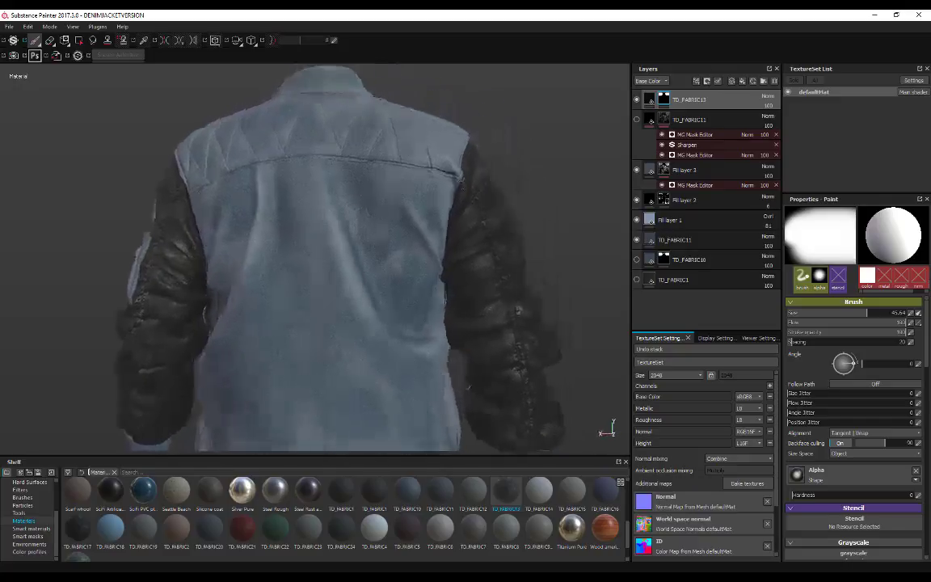
pyautogui.keyDown('alt'); pyautogui.moveTo(319, 264); pyautogui.dragTo(317, 256, button='right'); pyautogui.keyUp('alt')
pyautogui.keyDown('alt'); pyautogui.moveTo(289, 254); pyautogui.dragTo(333, 222); pyautogui.keyUp('alt')
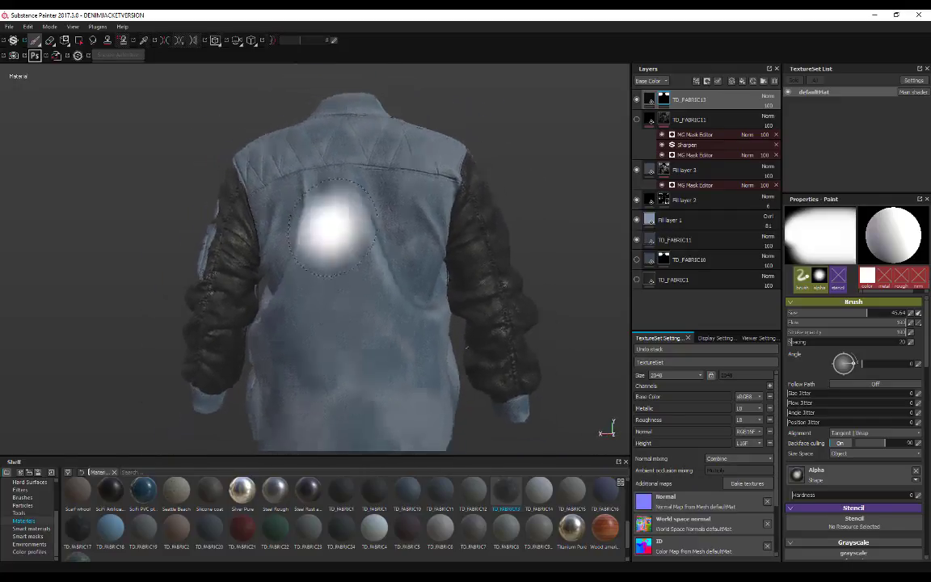
pyautogui.keyDown('alt'); pyautogui.moveTo(279, 194); pyautogui.dragTo(223, 232); pyautogui.keyUp('alt')
pyautogui.keyDown('alt'); pyautogui.moveTo(473, 166); pyautogui.dragTo(505, 183, button='right'); pyautogui.keyUp('alt')
pyautogui.keyDown('alt'); pyautogui.moveTo(505, 183); pyautogui.dragTo(275, 172); pyautogui.keyUp('alt')
pyautogui.keyDown('alt'); pyautogui.moveTo(280, 258); pyautogui.dragTo(200, 265, button='right'); pyautogui.keyUp('alt')
pyautogui.keyDown('alt'); pyautogui.moveTo(201, 266); pyautogui.dragTo(502, 314); pyautogui.keyUp('alt')
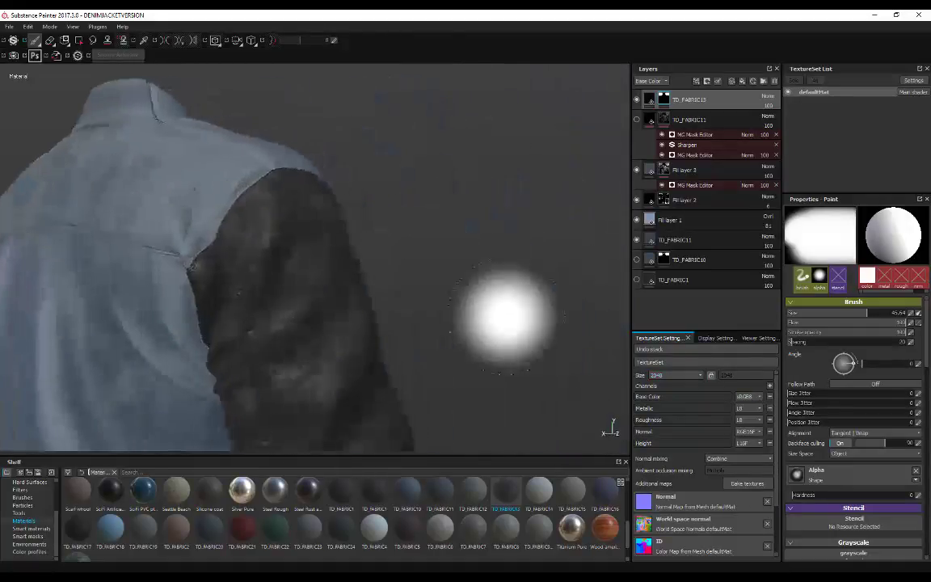
# Set the texture set size to 4096 and inspect the weave and seams on the back yoke up close.
pyautogui.click(673, 375)
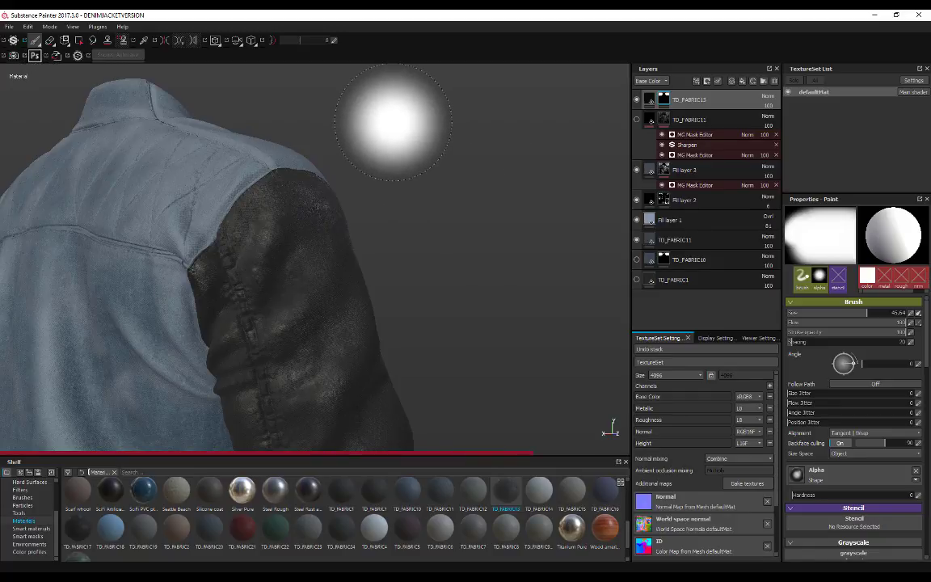
pyautogui.keyDown('alt'); pyautogui.moveTo(391, 206); pyautogui.dragTo(502, 174); pyautogui.keyUp('alt')
pyautogui.moveTo(190, 197)
pyautogui.keyDown('alt'); pyautogui.mouseDown(button='right')
pyautogui.moveTo(272, 234)
pyautogui.moveTo(301, 234)
pyautogui.mouseUp(button='right'); pyautogui.keyUp('alt')
pyautogui.keyDown('alt'); pyautogui.moveTo(304, 207); pyautogui.dragTo(364, 178, button='middle'); pyautogui.keyUp('alt')
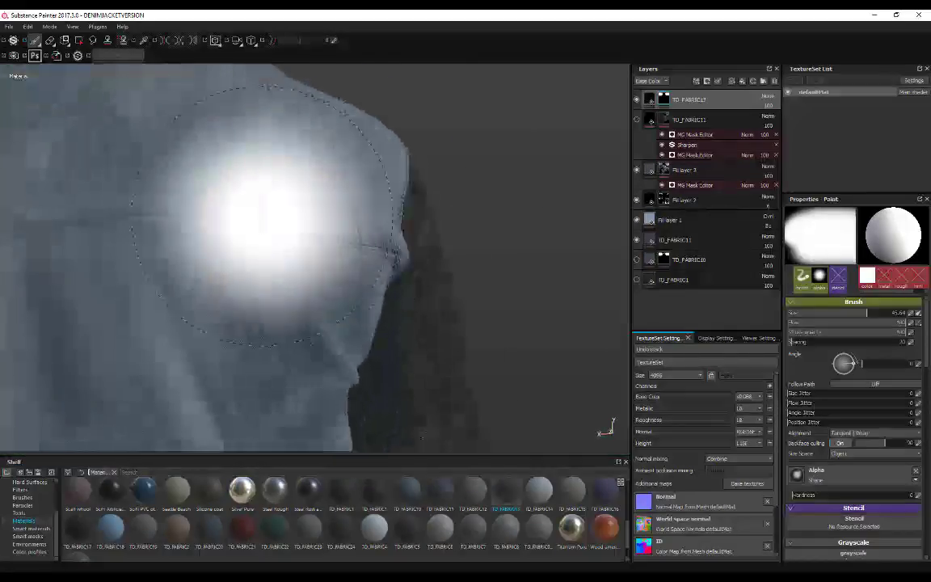
pyautogui.keyDown('alt'); pyautogui.moveTo(266, 175); pyautogui.dragTo(346, 147); pyautogui.keyUp('alt')
pyautogui.keyDown('alt'); pyautogui.moveTo(346, 147); pyautogui.dragTo(404, 149, button='right'); pyautogui.keyUp('alt')
pyautogui.keyDown('alt'); pyautogui.moveTo(170, 150); pyautogui.dragTo(121, 145); pyautogui.keyUp('alt')
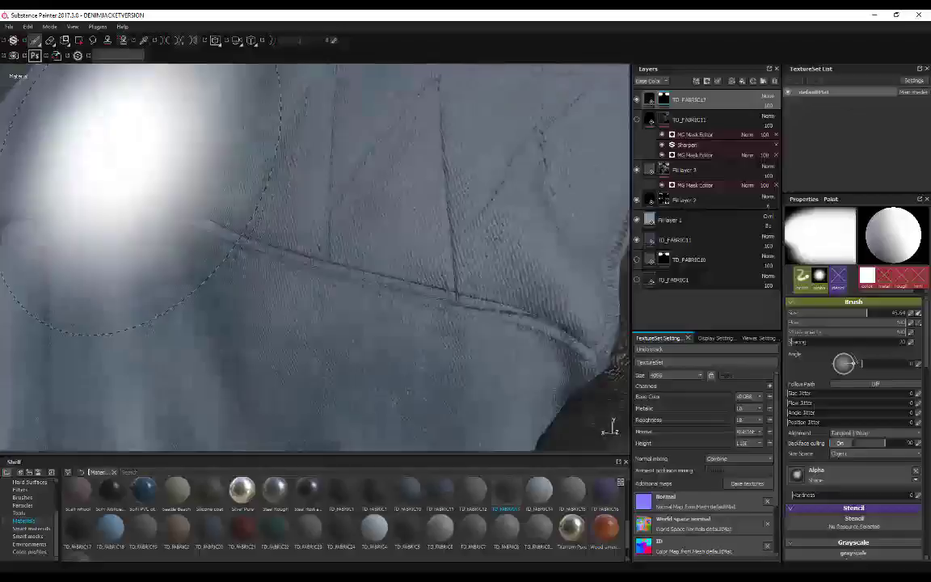
# Frame the jacket's upper back with both dark sleeves and switch to the Iray renderer.
pyautogui.keyDown('alt'); pyautogui.moveTo(133, 153); pyautogui.dragTo(72, 152, button='right'); pyautogui.keyUp('alt')
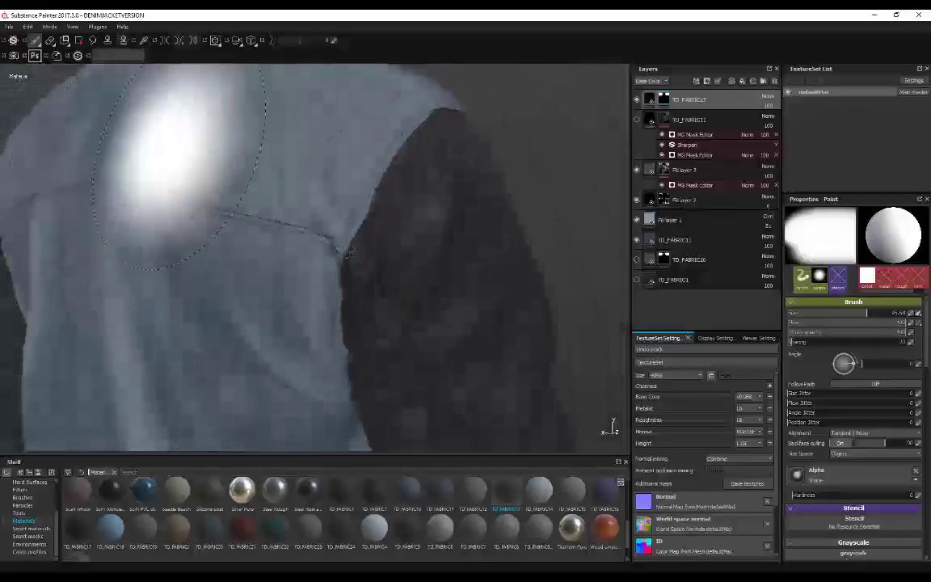
pyautogui.keyDown('alt'); pyautogui.moveTo(182, 156); pyautogui.dragTo(40, 119); pyautogui.keyUp('alt')
pyautogui.keyDown('alt'); pyautogui.moveTo(121, 138); pyautogui.dragTo(83, 146, button='right'); pyautogui.keyUp('alt')
pyautogui.moveTo(83, 146)
pyautogui.keyDown('alt'); pyautogui.mouseDown()
pyautogui.moveTo(164, 172)
pyautogui.moveTo(246, 170)
pyautogui.mouseUp(); pyautogui.keyUp('alt')
pyautogui.click(14, 56)
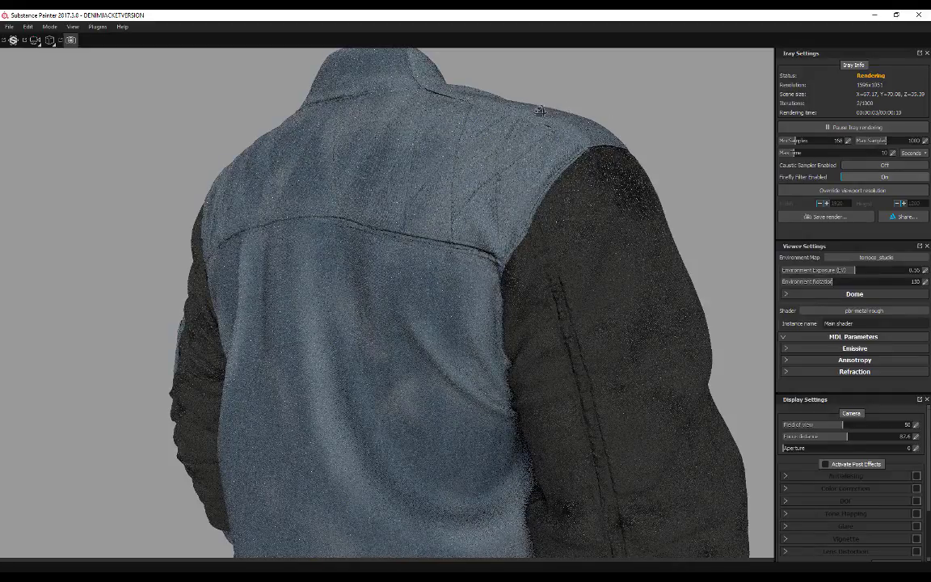
# Inspect the Iray render of the denim back and dark sleeves, from the shoulder seam out to the full jacket.
pyautogui.keyDown('alt'); pyautogui.moveTo(524, 115); pyautogui.dragTo(449, 141); pyautogui.keyUp('alt')
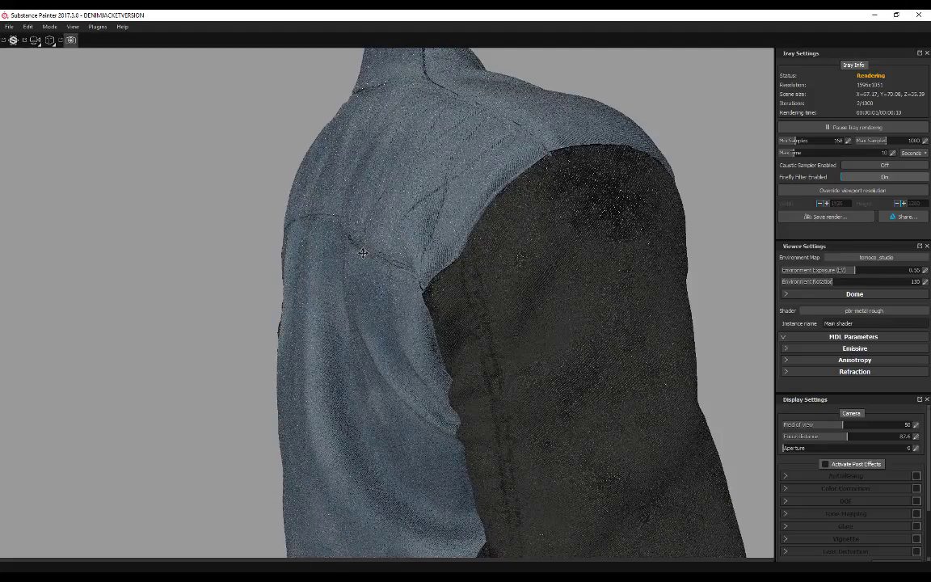
pyautogui.keyDown('alt'); pyautogui.moveTo(581, 396); pyautogui.dragTo(382, 241); pyautogui.keyUp('alt')
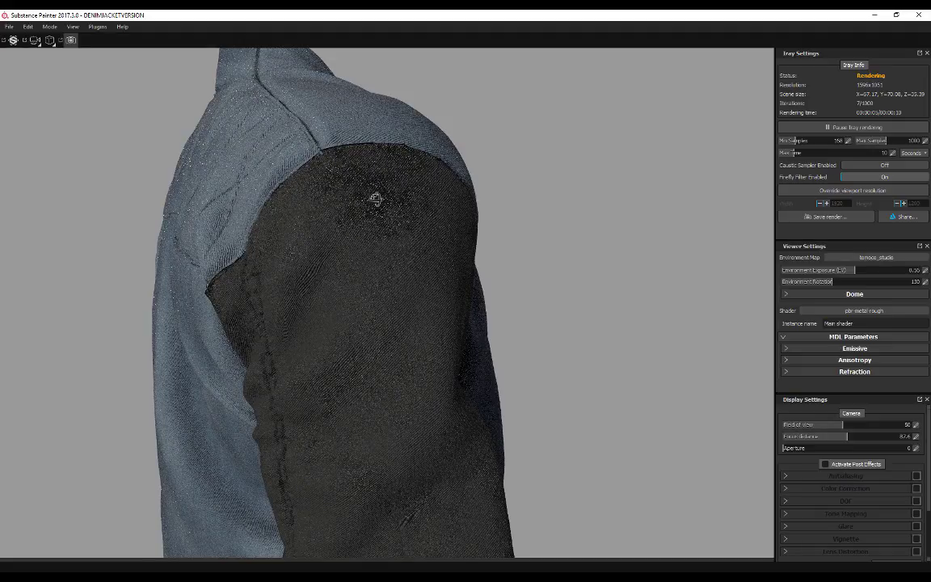
pyautogui.keyDown('alt'); pyautogui.moveTo(210, 202); pyautogui.dragTo(383, 200); pyautogui.keyUp('alt')
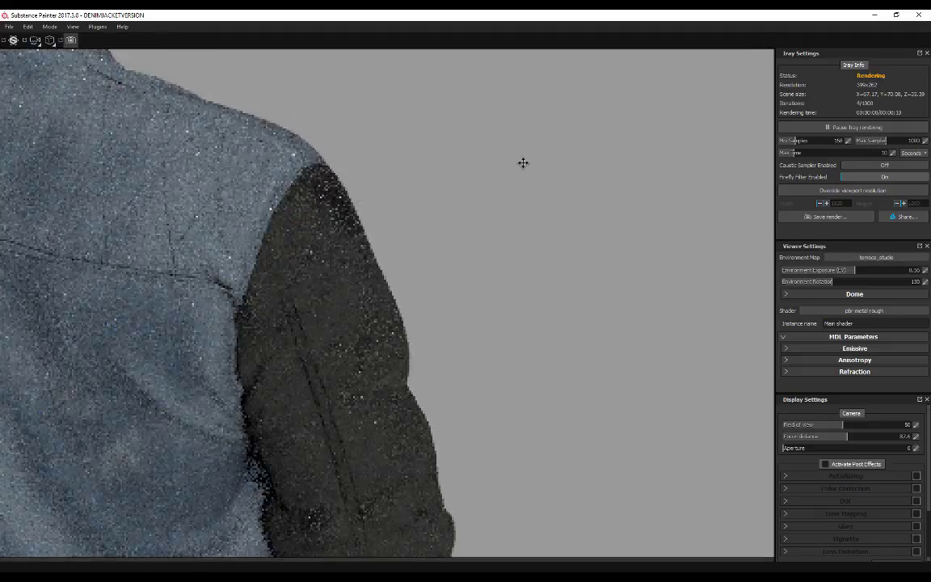
pyautogui.keyDown('alt'); pyautogui.moveTo(523, 164); pyautogui.dragTo(522, 166, button='middle'); pyautogui.keyUp('alt')
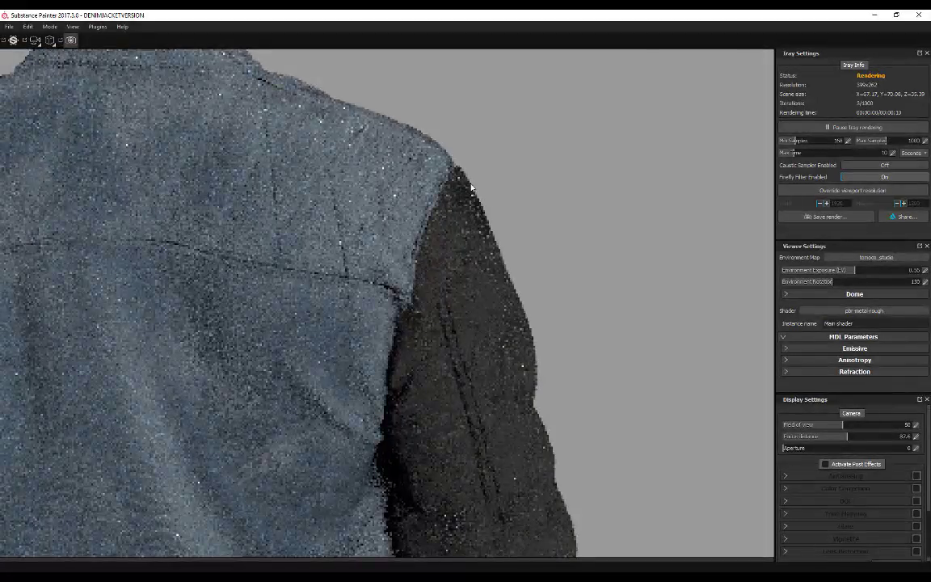
pyautogui.scroll(-3, 459, 187)
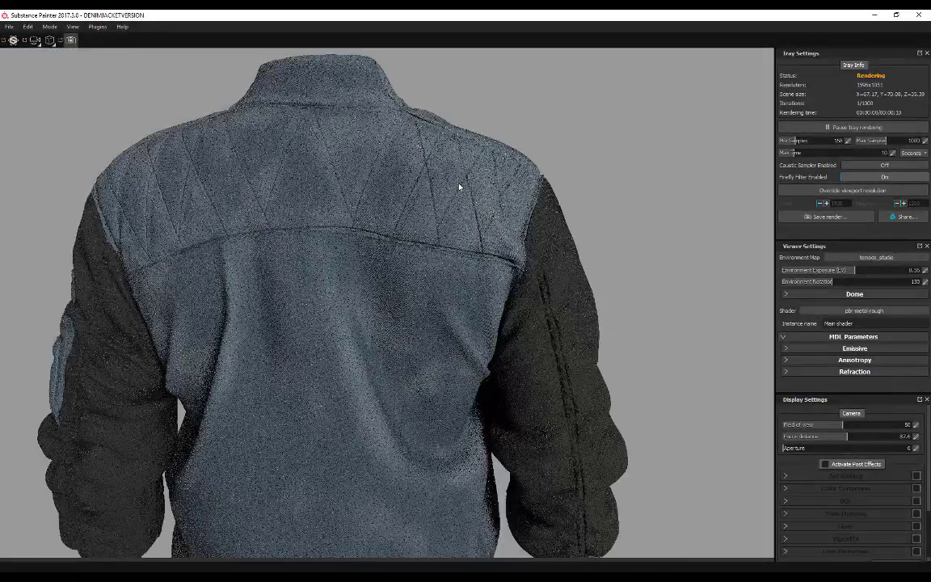
pyautogui.scroll(-3, 459, 187)
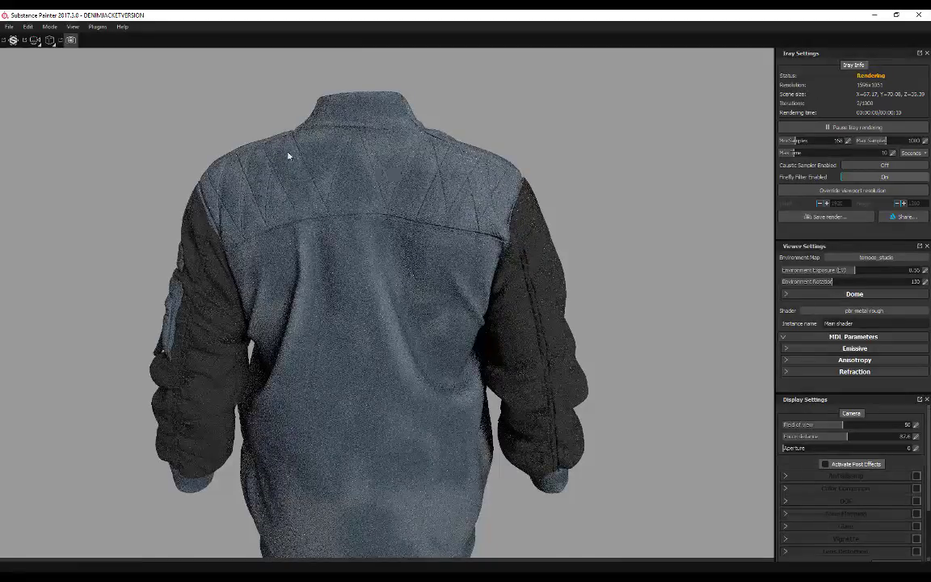
pyautogui.keyDown('alt'); pyautogui.moveTo(271, 162); pyautogui.dragTo(233, 154); pyautogui.keyUp('alt')
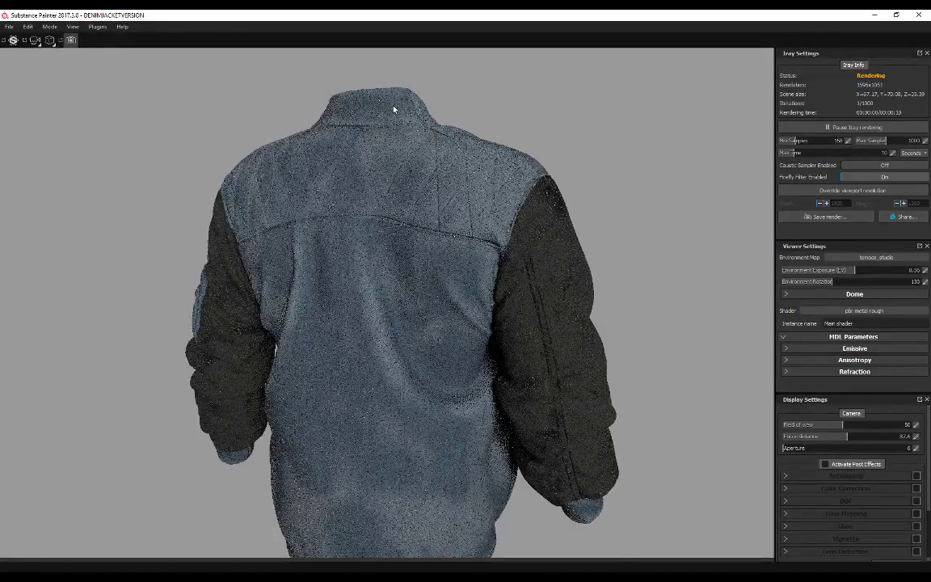
# Return to painting mode and examine the fabric weave around the shoulder, the armhole seam and the jacket's front up close.
pyautogui.press('F9')
pyautogui.scroll(3, 396, 108)
pyautogui.moveTo(511, 140)
pyautogui.keyDown('alt'); pyautogui.mouseDown()
pyautogui.moveTo(476, 156)
pyautogui.moveTo(332, 171)
pyautogui.mouseUp(); pyautogui.keyUp('alt')
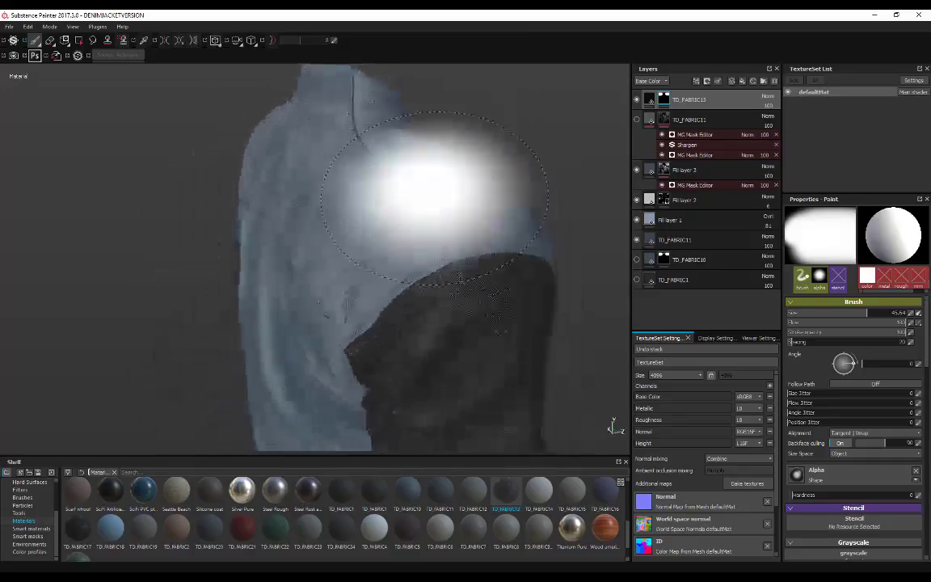
pyautogui.scroll(3, 485, 166)
pyautogui.keyDown('alt'); pyautogui.moveTo(497, 159); pyautogui.dragTo(265, 179); pyautogui.keyUp('alt')
pyautogui.keyDown('alt'); pyautogui.moveTo(362, 181); pyautogui.dragTo(296, 168, button='middle'); pyautogui.keyUp('alt')
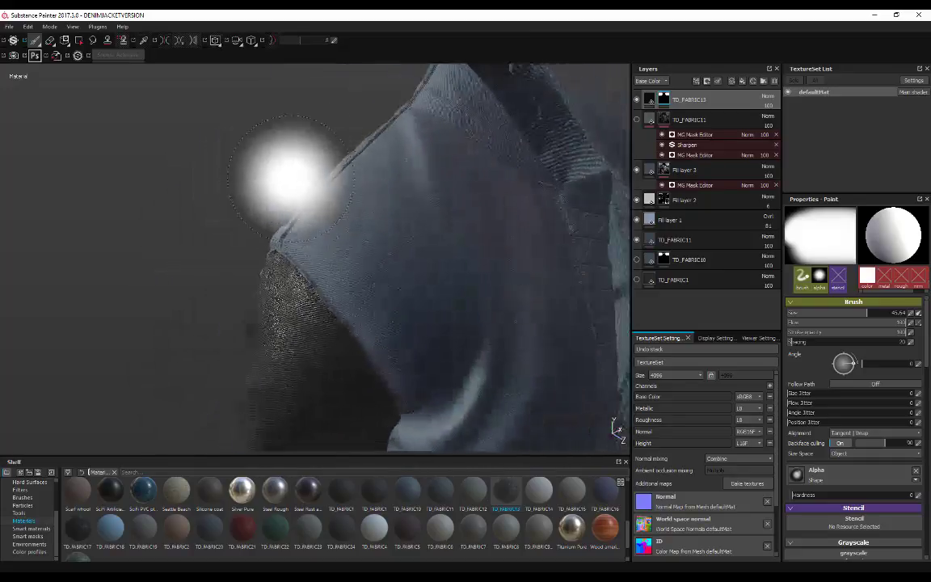
pyautogui.moveTo(287, 177)
pyautogui.keyDown('alt'); pyautogui.mouseDown()
pyautogui.moveTo(198, 156)
pyautogui.moveTo(223, 148)
pyautogui.moveTo(262, 165)
pyautogui.mouseUp(); pyautogui.keyUp('alt')
pyautogui.moveTo(181, 126)
pyautogui.keyDown('alt'); pyautogui.mouseDown()
pyautogui.moveTo(243, 140)
pyautogui.moveTo(386, 129)
pyautogui.moveTo(460, 102)
pyautogui.moveTo(422, 158)
pyautogui.moveTo(364, 152)
pyautogui.mouseUp(); pyautogui.keyUp('alt')
pyautogui.keyDown('alt'); pyautogui.moveTo(363, 152); pyautogui.dragTo(322, 185, button='right'); pyautogui.keyUp('alt')
pyautogui.moveTo(186, 193)
pyautogui.keyDown('alt'); pyautogui.mouseDown()
pyautogui.moveTo(237, 204)
pyautogui.moveTo(303, 175)
pyautogui.moveTo(382, 167)
pyautogui.moveTo(472, 216)
pyautogui.moveTo(491, 216)
pyautogui.moveTo(475, 230)
pyautogui.moveTo(483, 240)
pyautogui.mouseUp(); pyautogui.keyUp('alt')
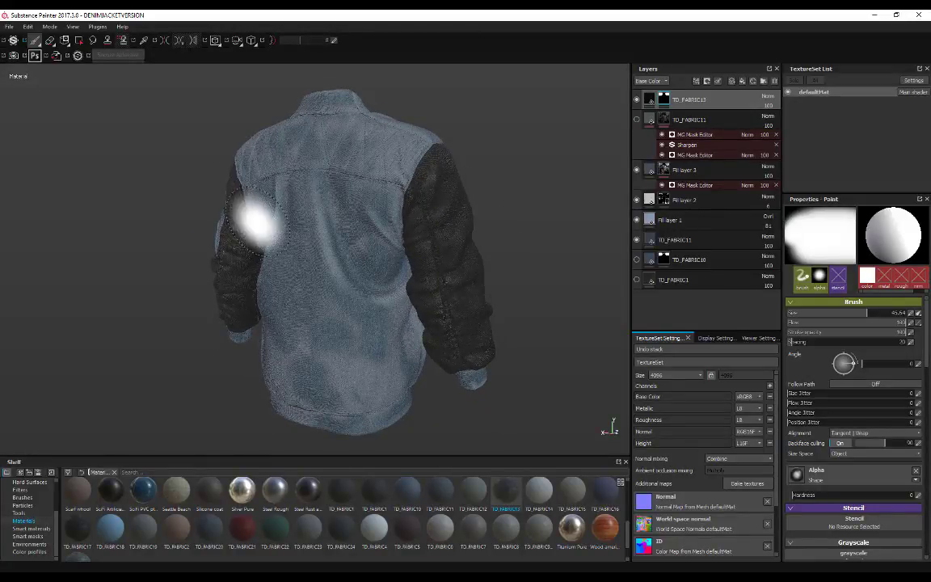
pyautogui.keyDown('alt'); pyautogui.moveTo(259, 221); pyautogui.dragTo(249, 212); pyautogui.keyUp('alt')
pyautogui.scroll(1, 252, 214)
pyautogui.scroll(-1, 274, 216)
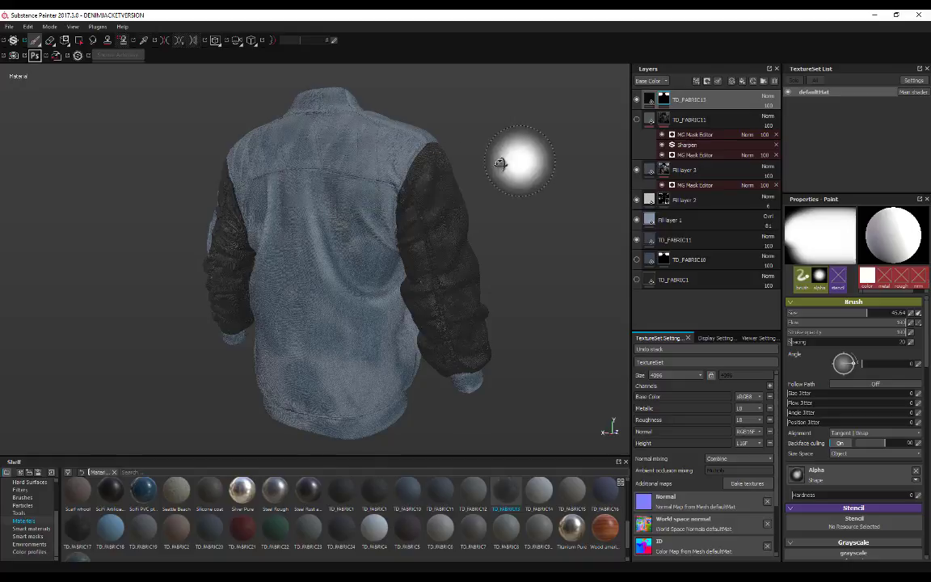
pyautogui.moveTo(515, 163)
pyautogui.keyDown('alt'); pyautogui.mouseDown()
pyautogui.moveTo(451, 168)
pyautogui.moveTo(502, 166)
pyautogui.mouseUp(); pyautogui.keyUp('alt')
pyautogui.keyDown('alt'); pyautogui.moveTo(149, 146); pyautogui.dragTo(184, 151); pyautogui.keyUp('alt')
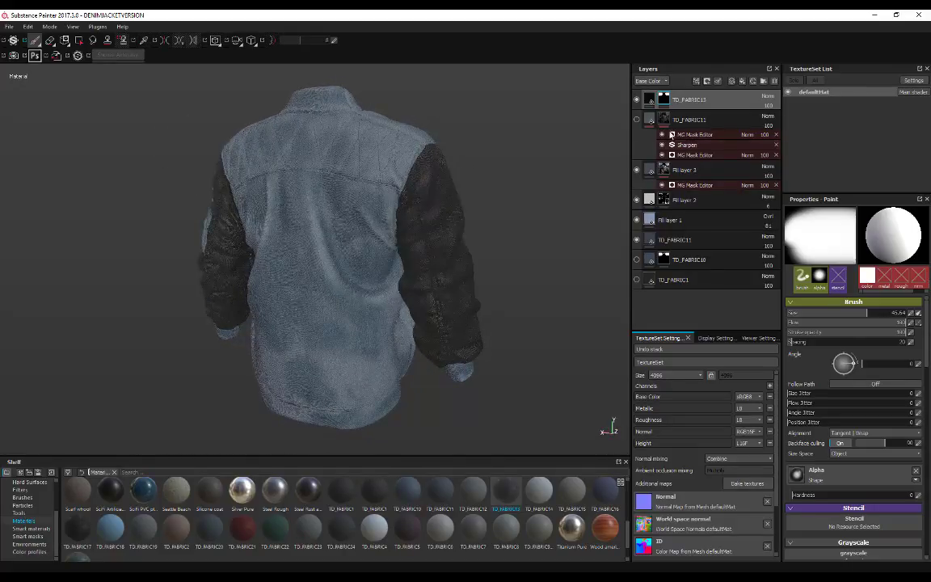
pyautogui.keyDown('alt'); pyautogui.moveTo(429, 193); pyautogui.dragTo(451, 200, button='middle'); pyautogui.keyUp('alt')
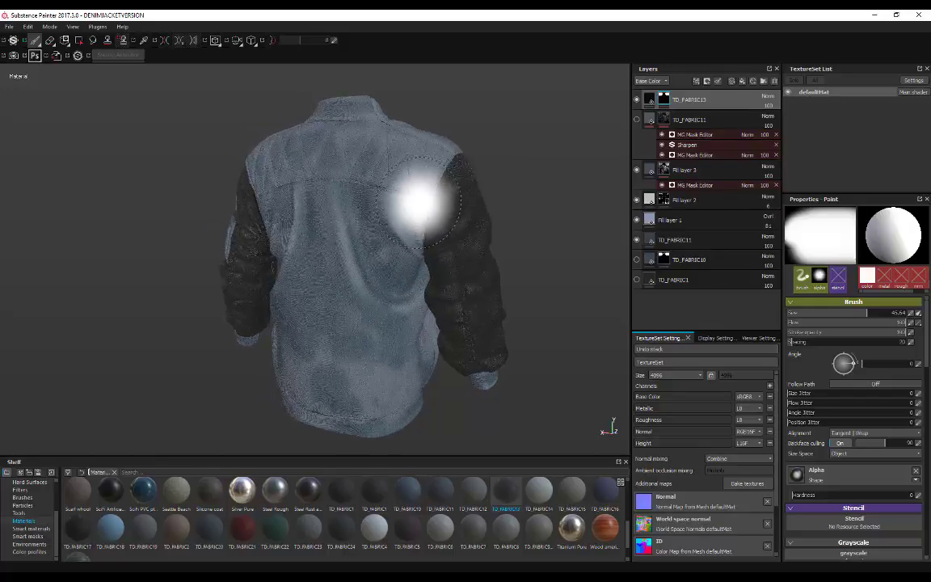
# Review the quilted back yoke, collar and sleeve seams from behind and over the shoulder.
pyautogui.scroll(4, 420, 205)
pyautogui.keyDown('alt'); pyautogui.moveTo(314, 139); pyautogui.dragTo(312, 154, button='middle'); pyautogui.keyUp('alt')
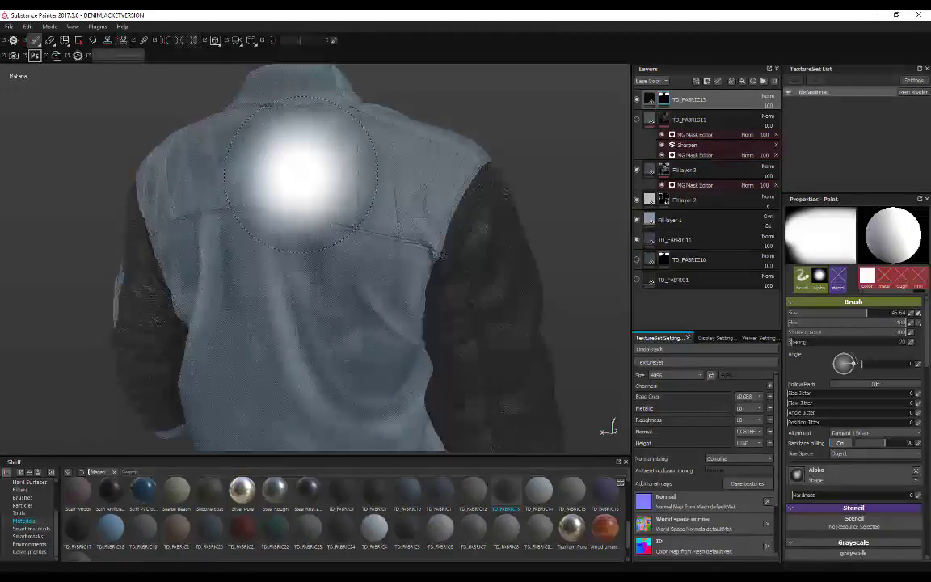
pyautogui.moveTo(253, 147)
pyautogui.keyDown('alt'); pyautogui.mouseDown()
pyautogui.moveTo(215, 146)
pyautogui.moveTo(171, 162)
pyautogui.moveTo(218, 152)
pyautogui.moveTo(95, 146)
pyautogui.moveTo(254, 125)
pyautogui.moveTo(131, 157)
pyautogui.moveTo(124, 150)
pyautogui.moveTo(289, 136)
pyautogui.mouseUp(); pyautogui.keyUp('alt')
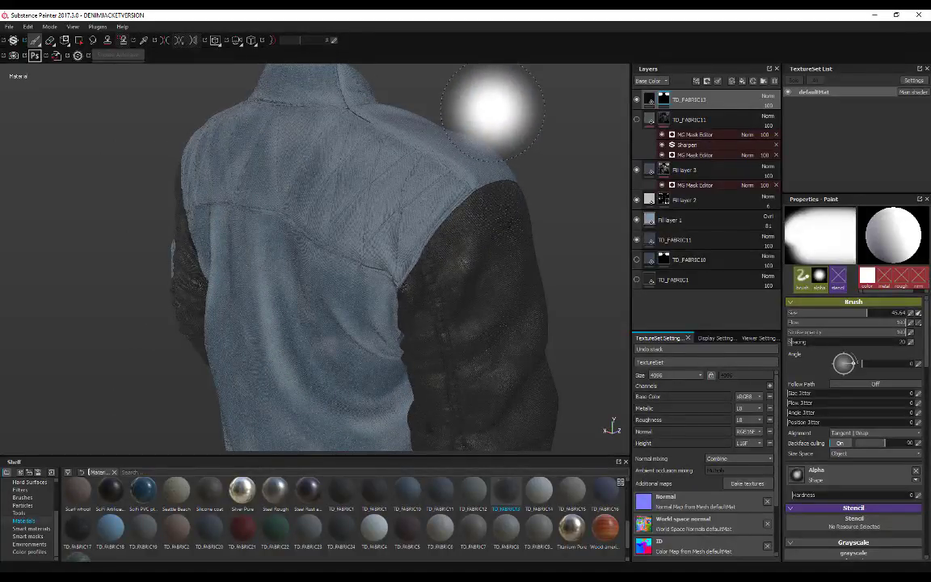
pyautogui.moveTo(492, 109)
pyautogui.keyDown('alt'); pyautogui.mouseDown()
pyautogui.moveTo(389, 109)
pyautogui.moveTo(374, 138)
pyautogui.mouseUp(); pyautogui.keyUp('alt')
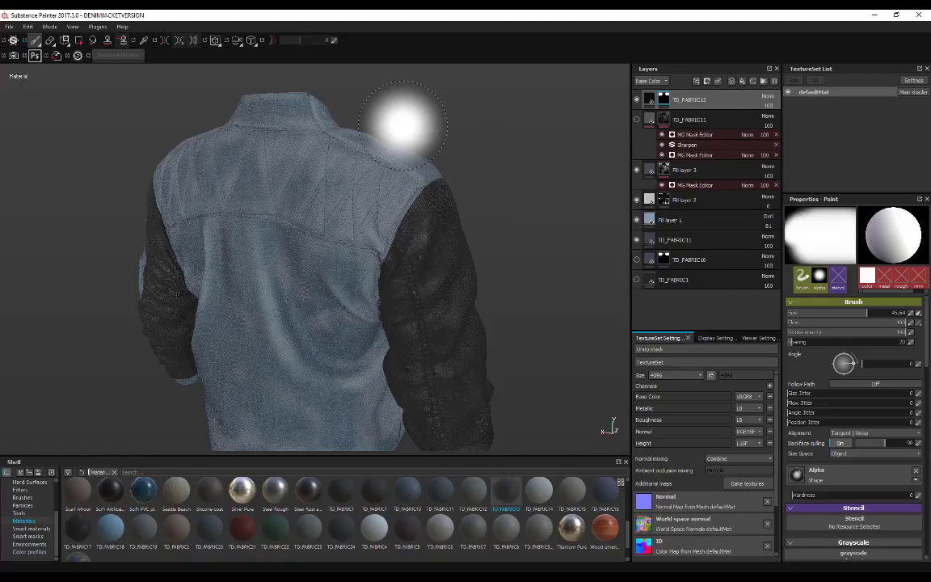
pyautogui.scroll(1, 409, 118)
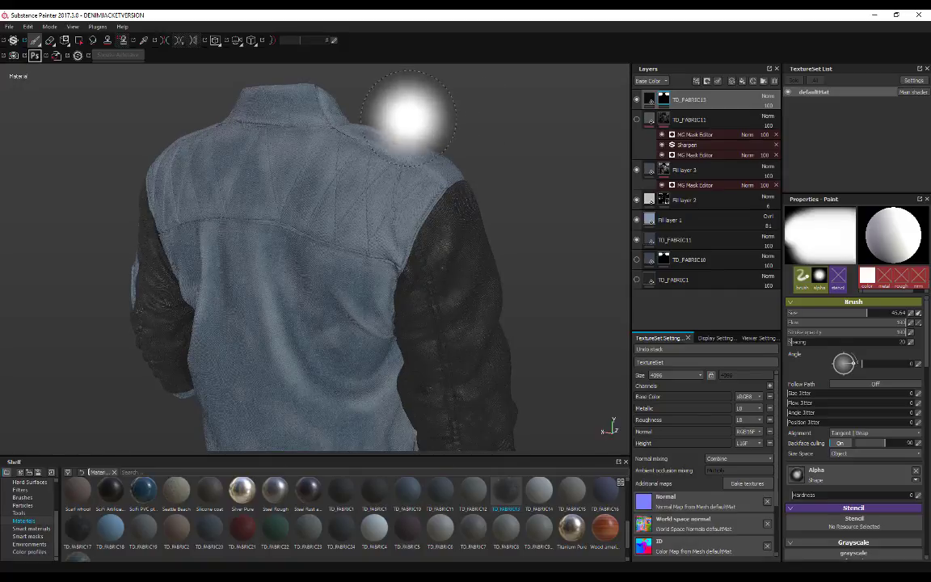
pyautogui.keyDown('alt'); pyautogui.moveTo(428, 116); pyautogui.dragTo(480, 109, button='middle'); pyautogui.keyUp('alt')
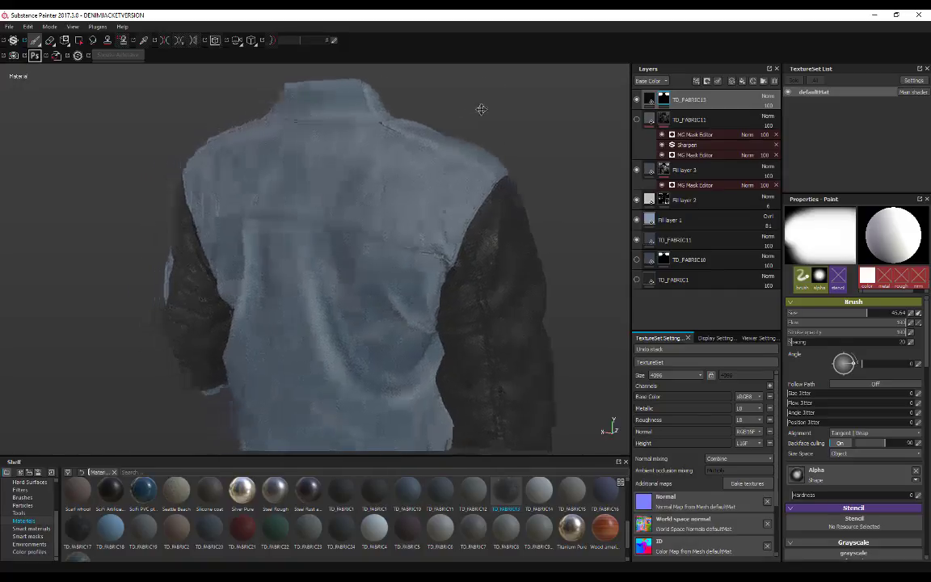
pyautogui.keyDown('alt'); pyautogui.moveTo(477, 105); pyautogui.dragTo(542, 84); pyautogui.keyUp('alt')
pyautogui.keyDown('alt'); pyautogui.moveTo(458, 115); pyautogui.dragTo(494, 109, button='middle'); pyautogui.keyUp('alt')
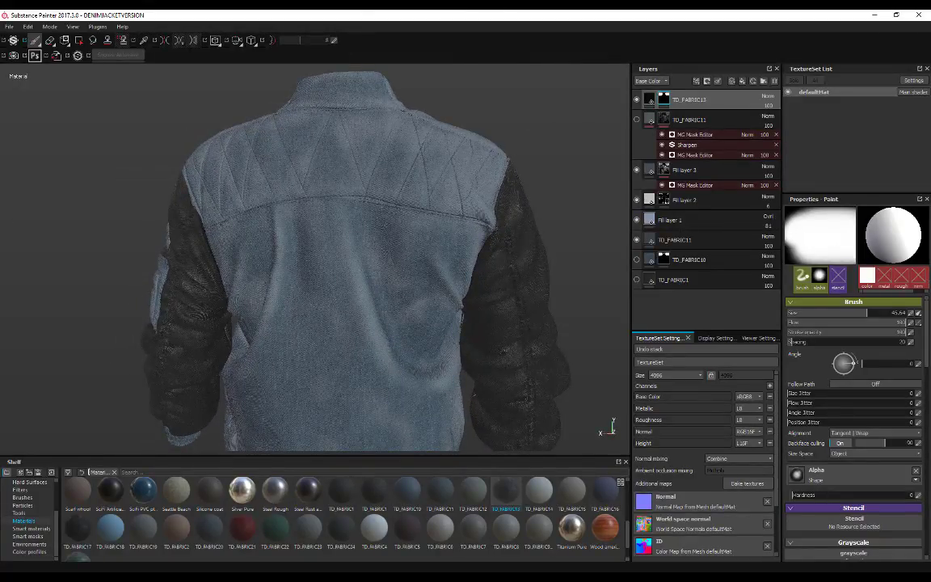